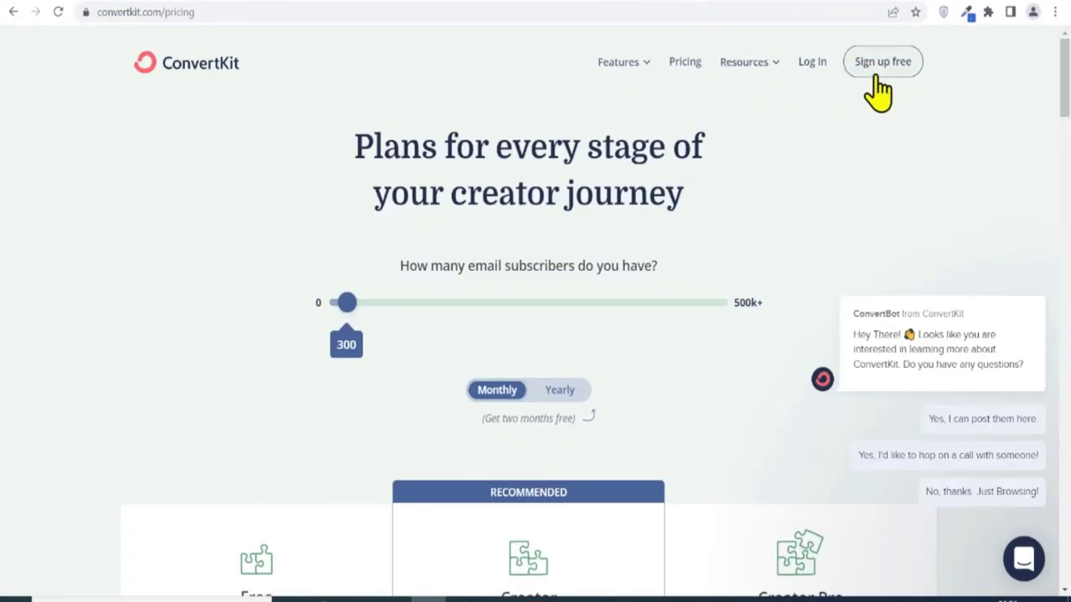
# Examine the Free plan's price, subscriber limit and included features on the ConvertKit pricing page.
pyautogui.click(691, 63)
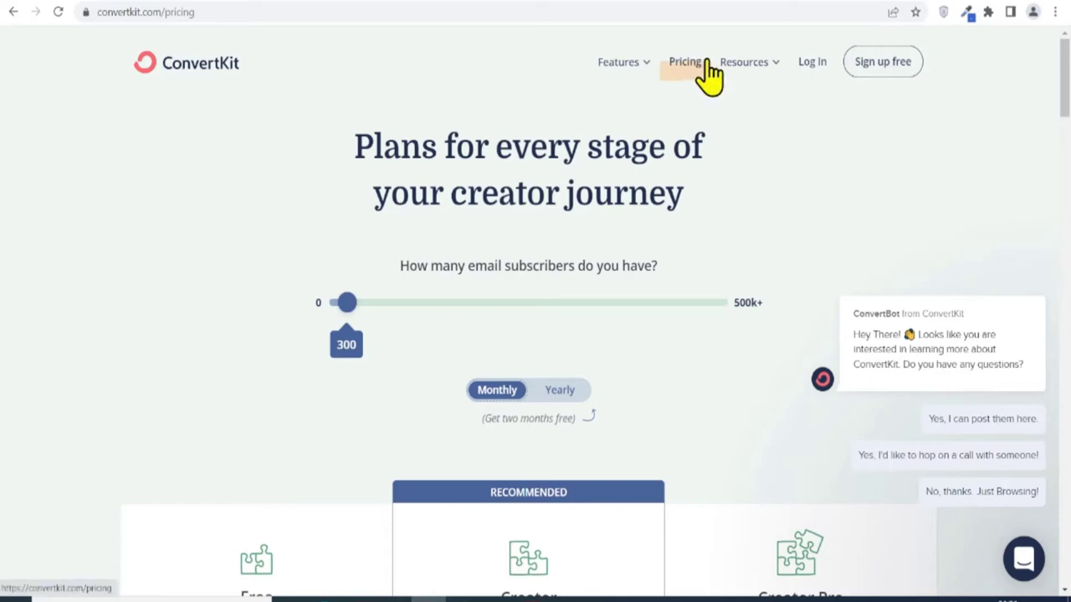
pyautogui.moveTo(1067, 92); pyautogui.dragTo(1067, 147)
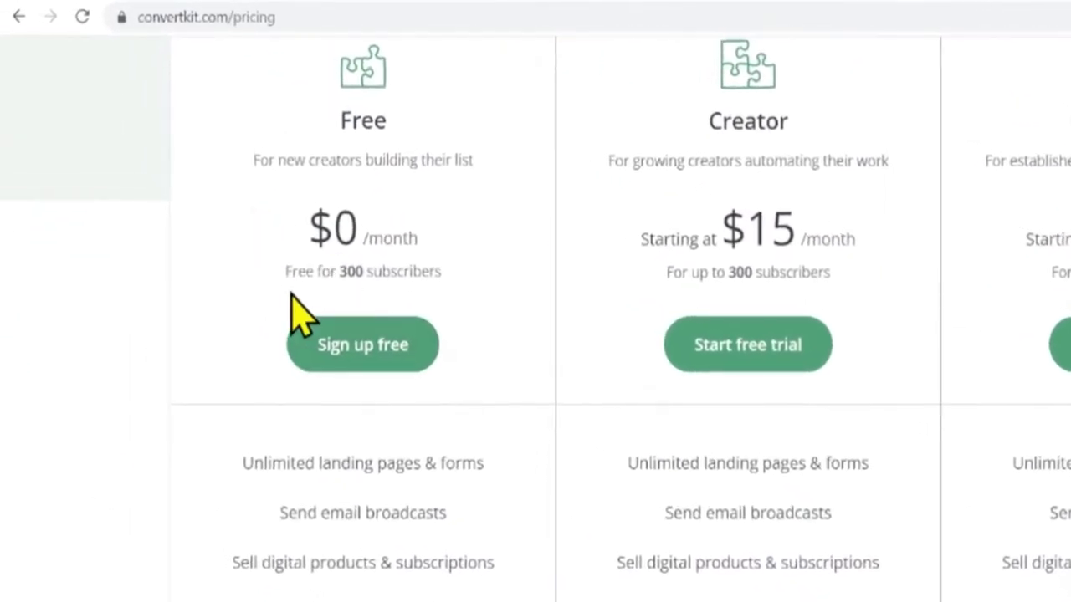
pyautogui.moveTo(237, 225); pyautogui.dragTo(350, 229)
pyautogui.moveTo(418, 273); pyautogui.dragTo(450, 282)
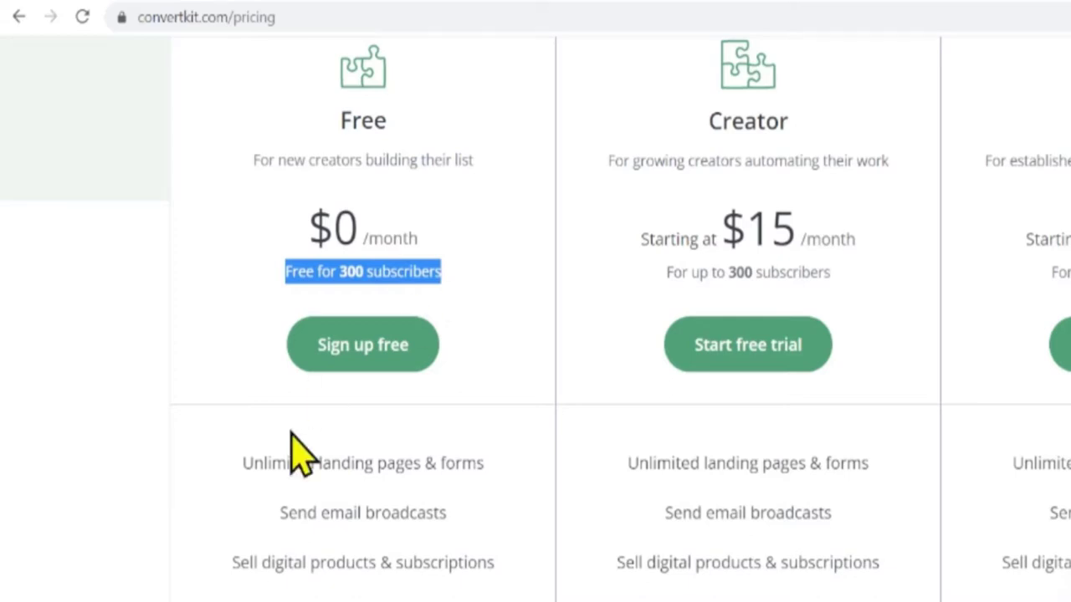
pyautogui.moveTo(247, 462); pyautogui.dragTo(502, 466)
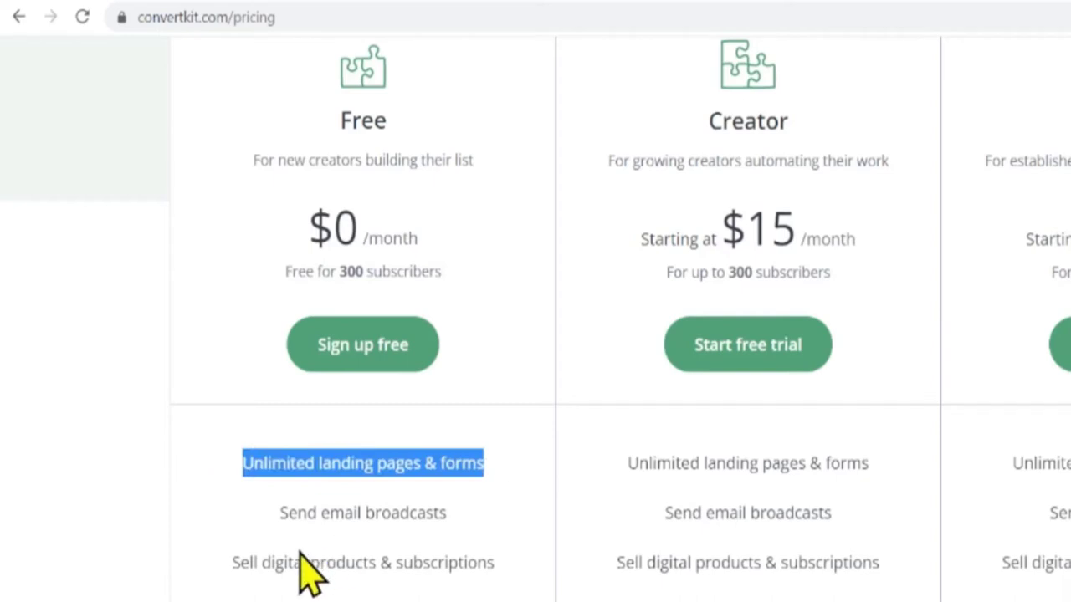
pyautogui.moveTo(279, 514); pyautogui.dragTo(444, 507)
pyautogui.scroll(-1, 473, 447)
pyautogui.scroll(-1, 476, 451)
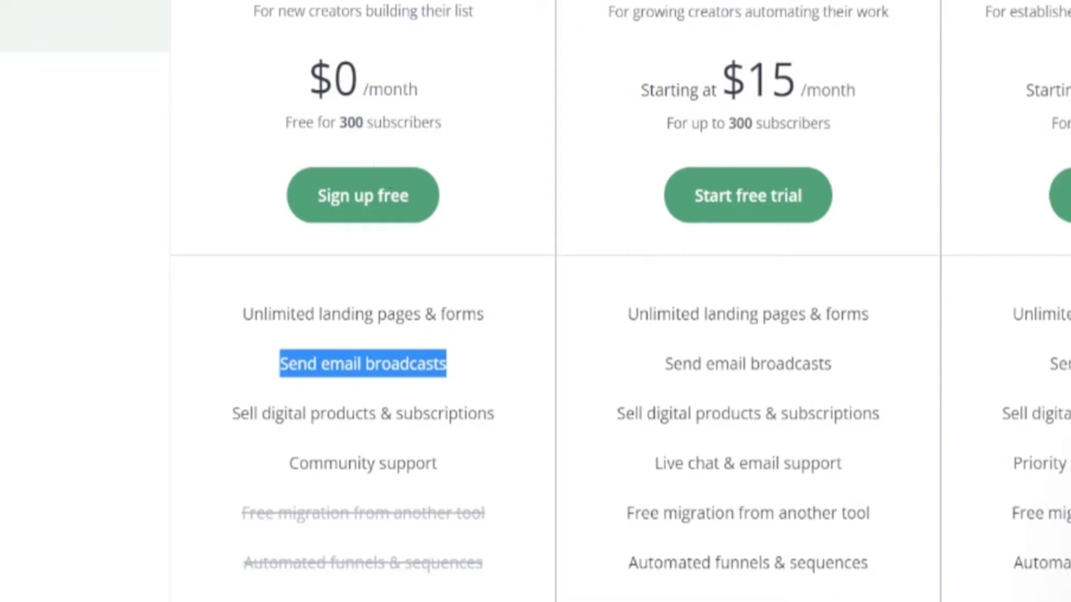
pyautogui.doubleClick(364, 122)
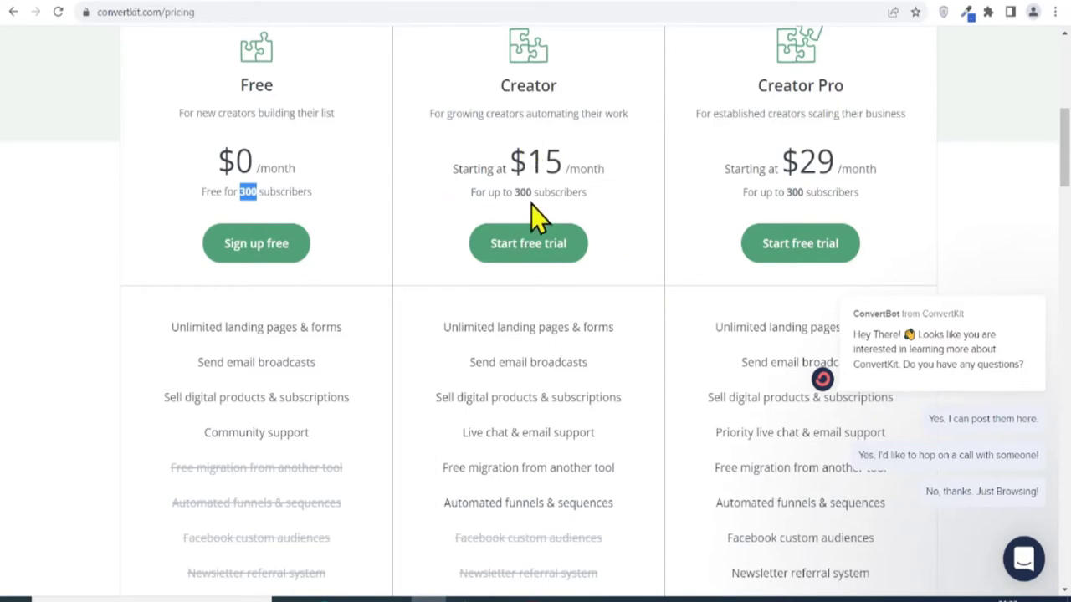
pyautogui.moveTo(1067, 155); pyautogui.dragTo(1067, 84)
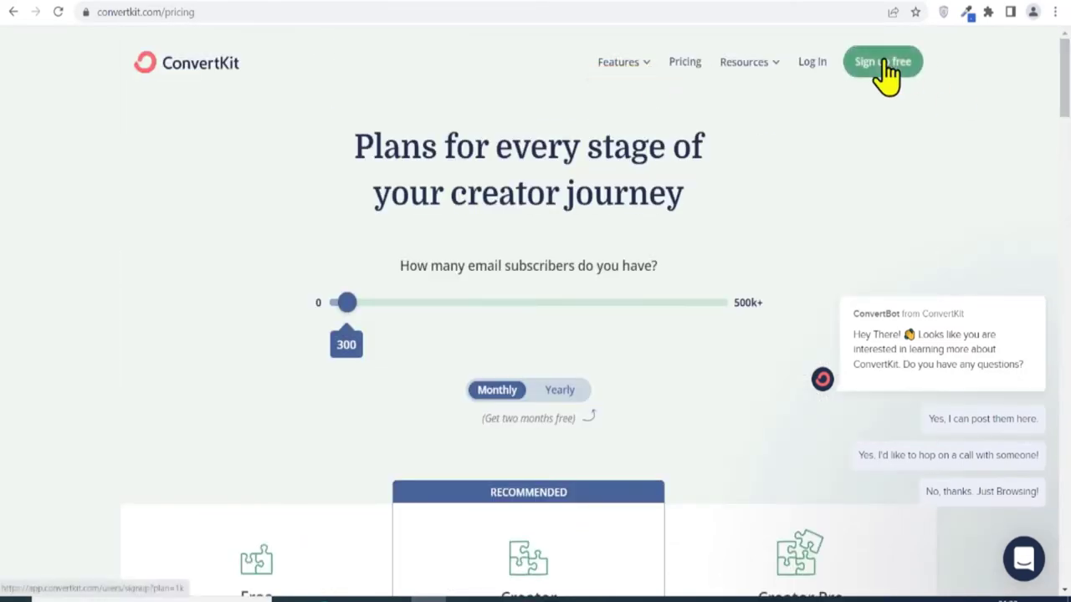
# Switch to the signed-in ConvertKit account in the other browser and open its Landing Pages & Forms page.
pyautogui.click(458, 548)
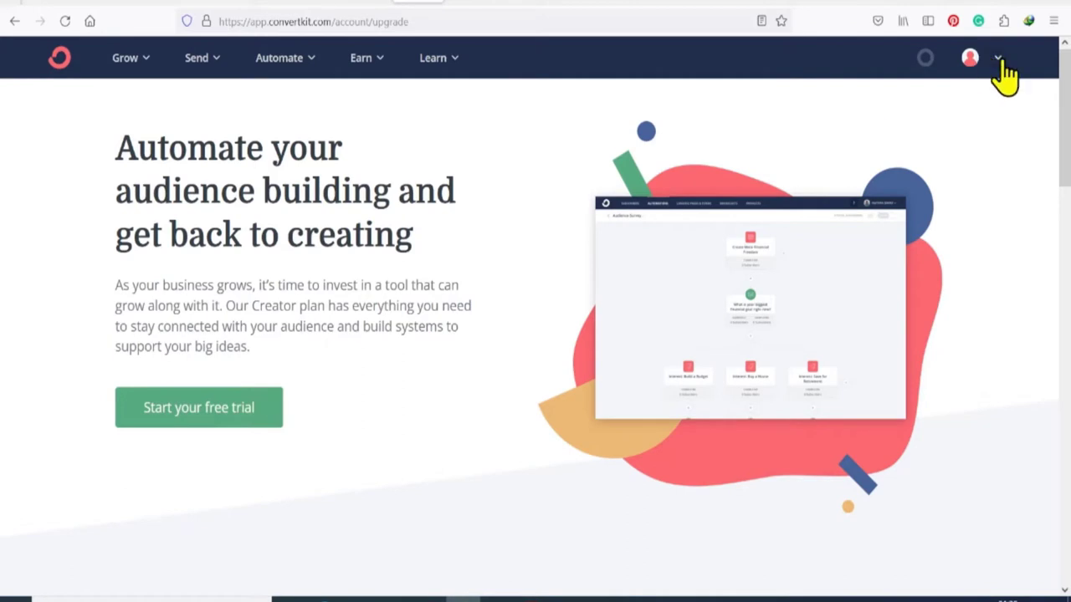
pyautogui.click(464, 5)
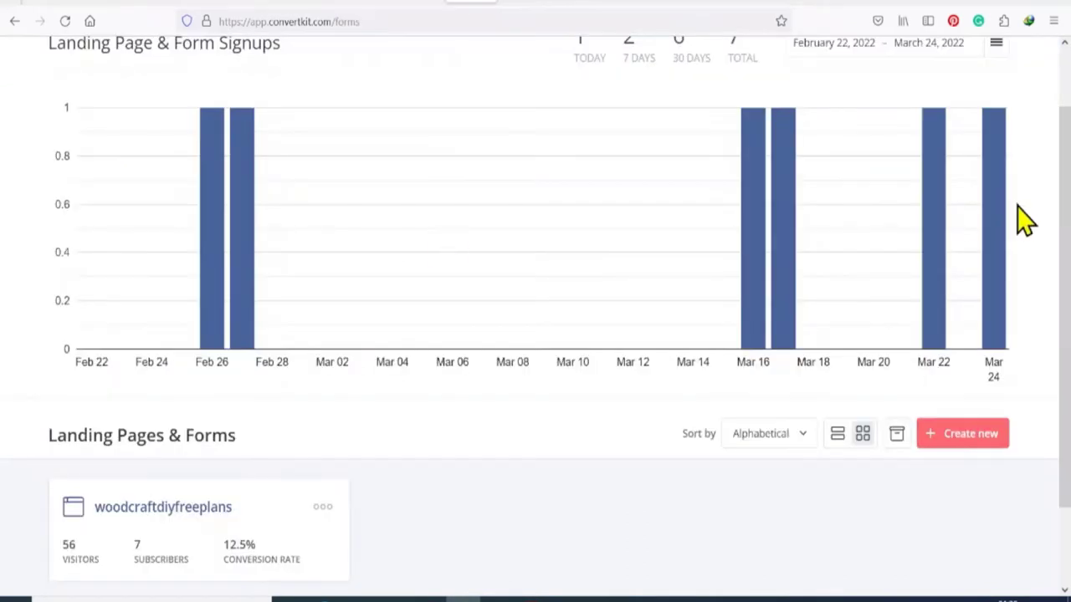
pyautogui.scroll(2, 837, 150)
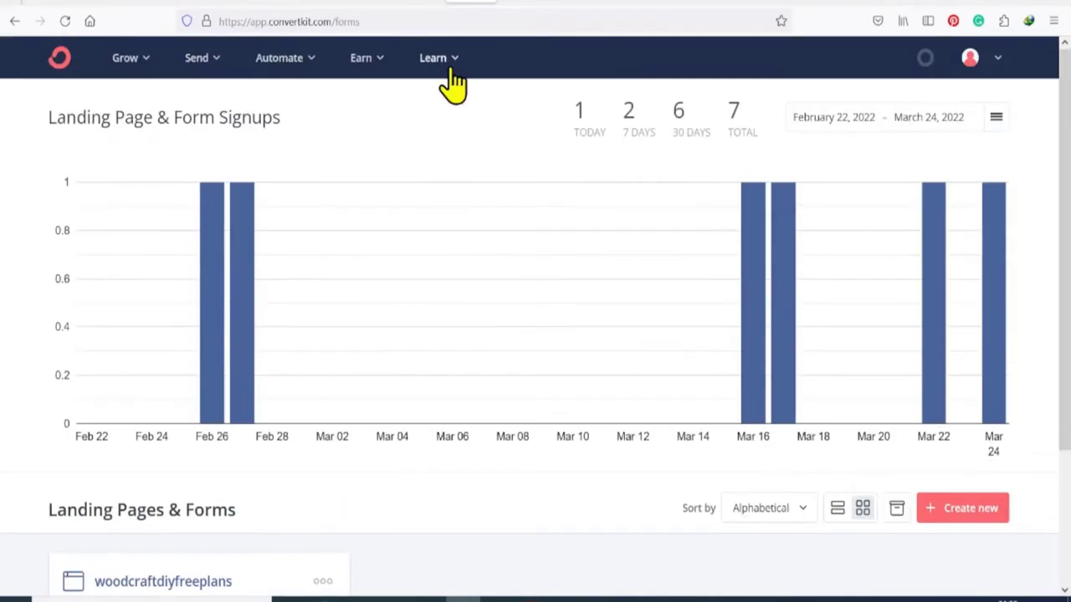
pyautogui.click(136, 60)
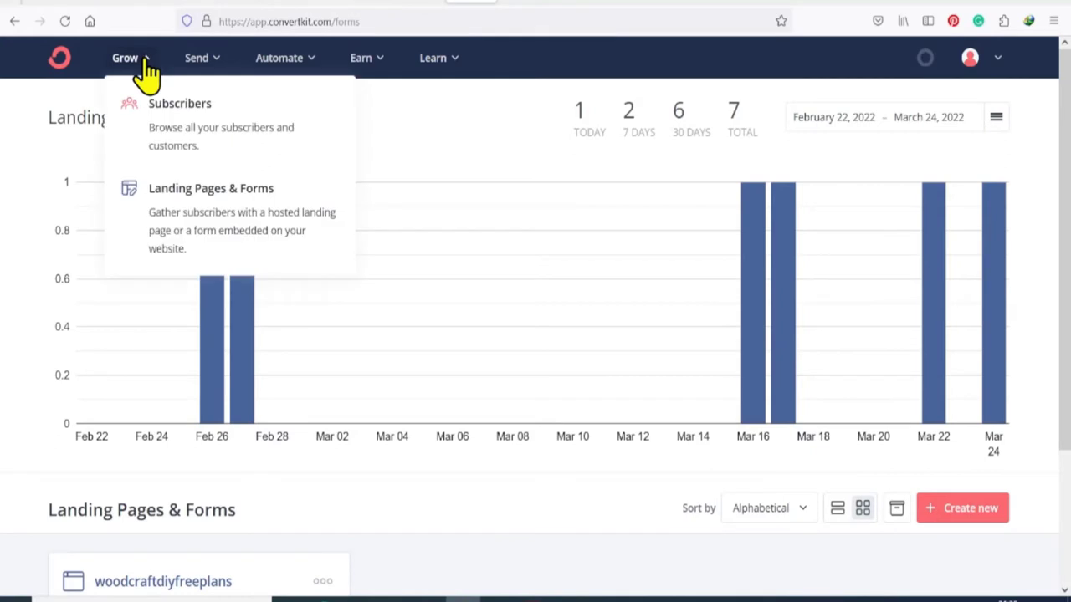
pyautogui.click(223, 205)
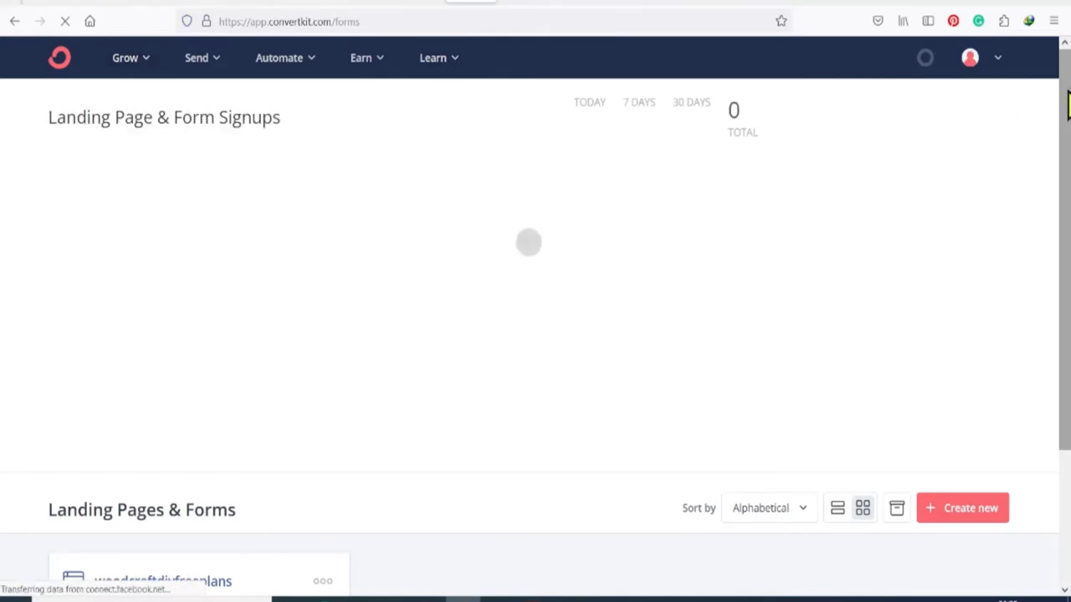
pyautogui.scroll(-3, 1064, 113)
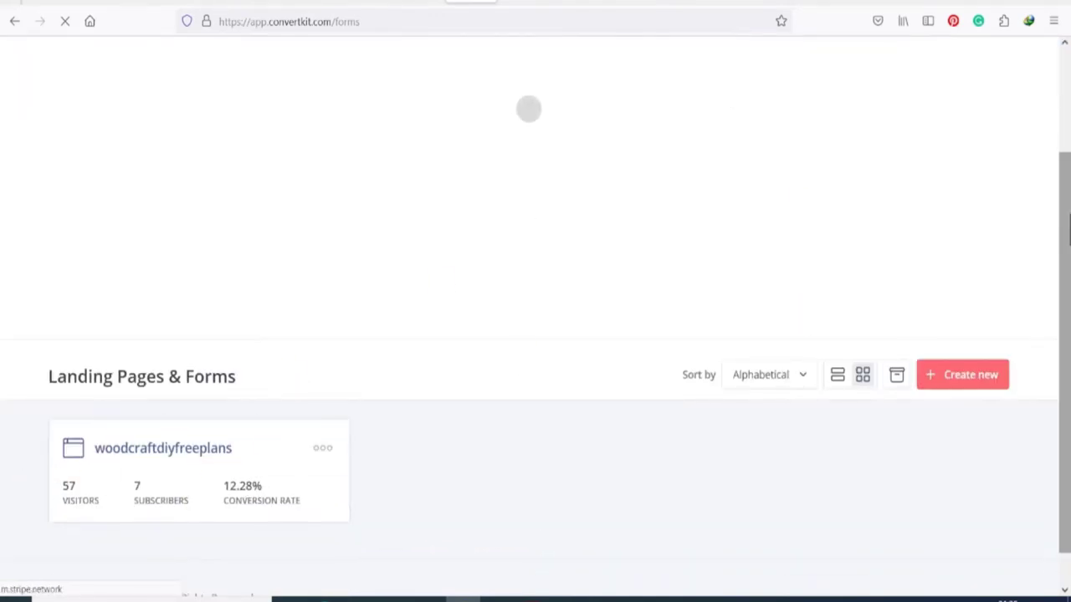
pyautogui.moveTo(1063, 243); pyautogui.dragTo(1063, 179)
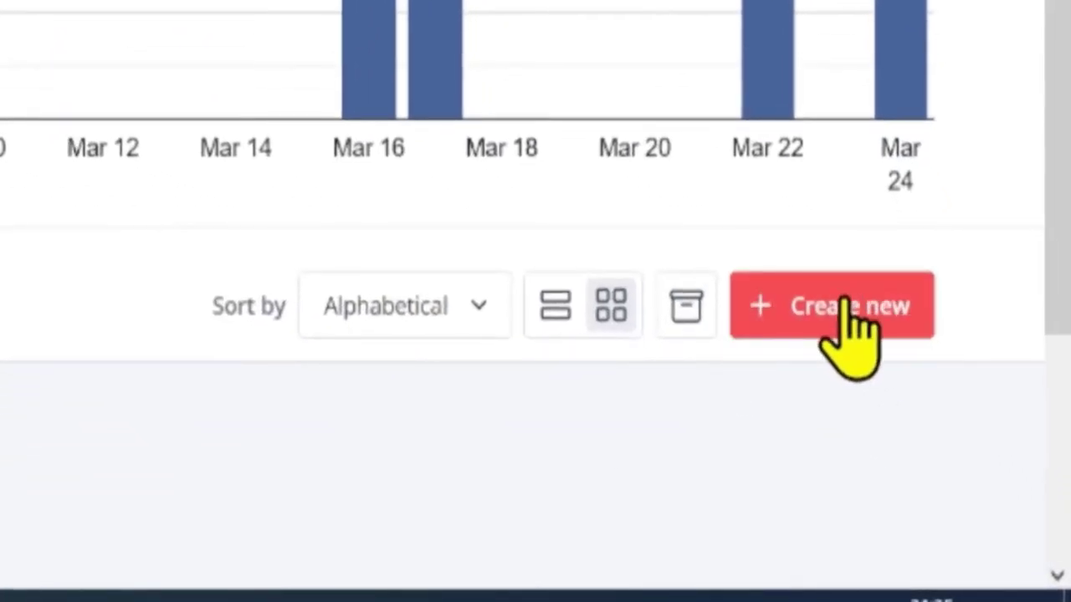
# Create a new landing page from the Park template after previewing the template.
pyautogui.click(846, 316)
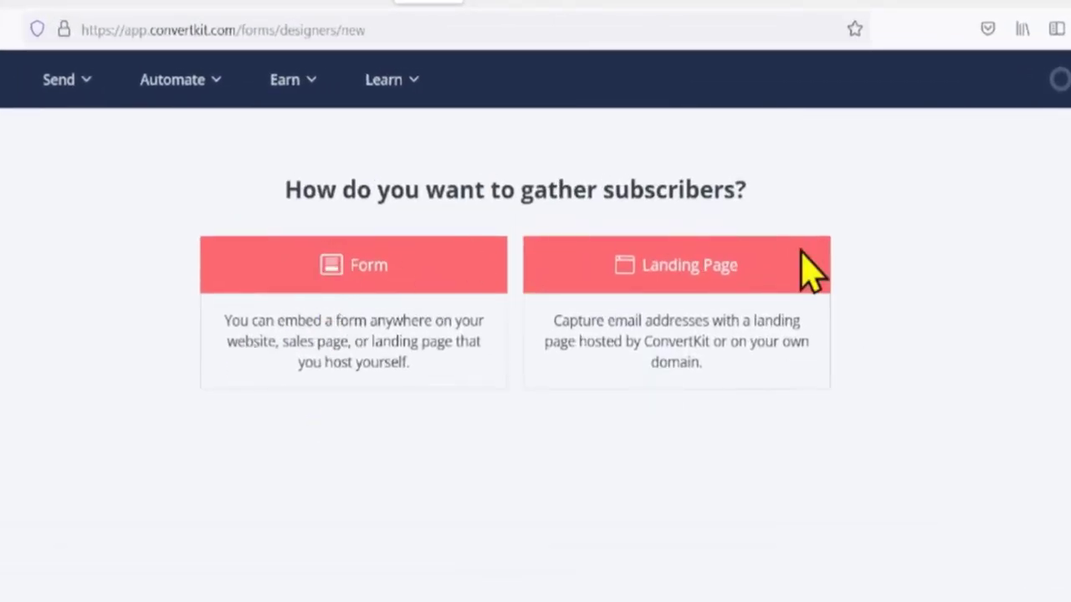
pyautogui.click(686, 262)
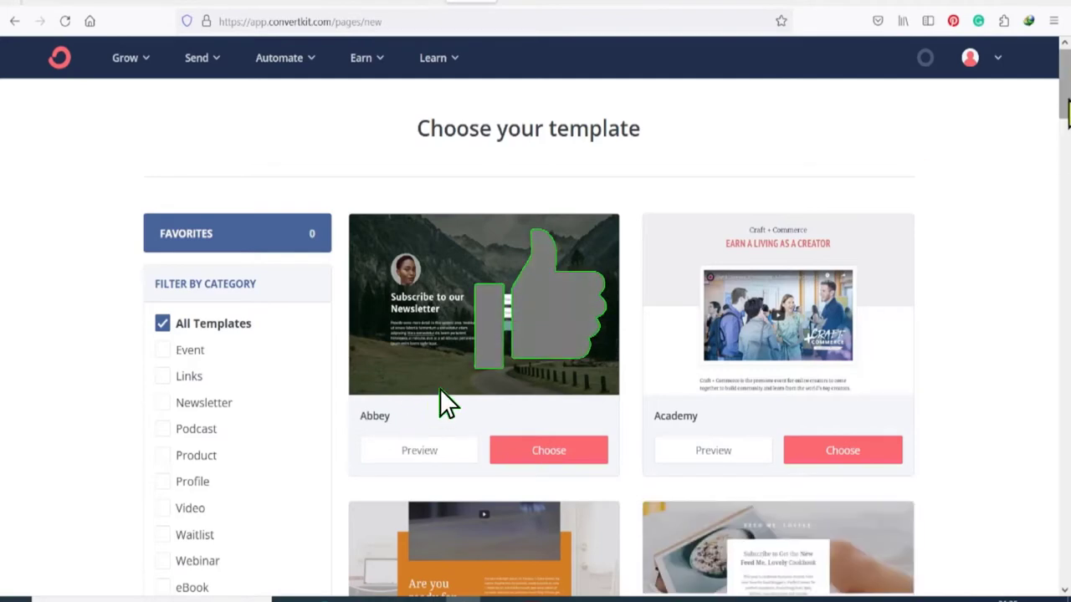
pyautogui.scroll(-7, 551, 340)
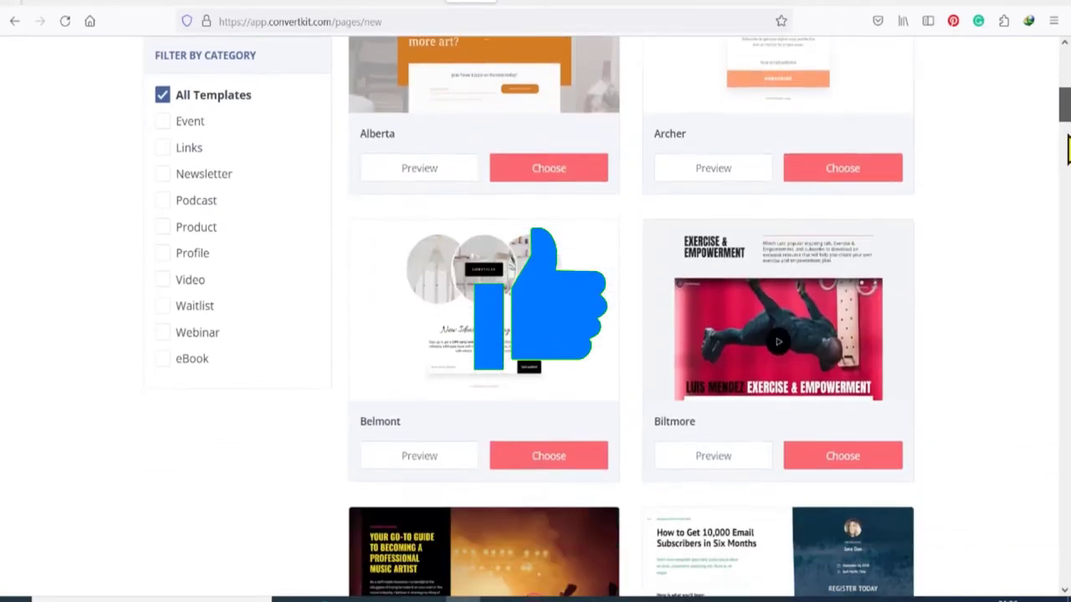
pyautogui.moveTo(1067, 149); pyautogui.dragTo(1067, 410)
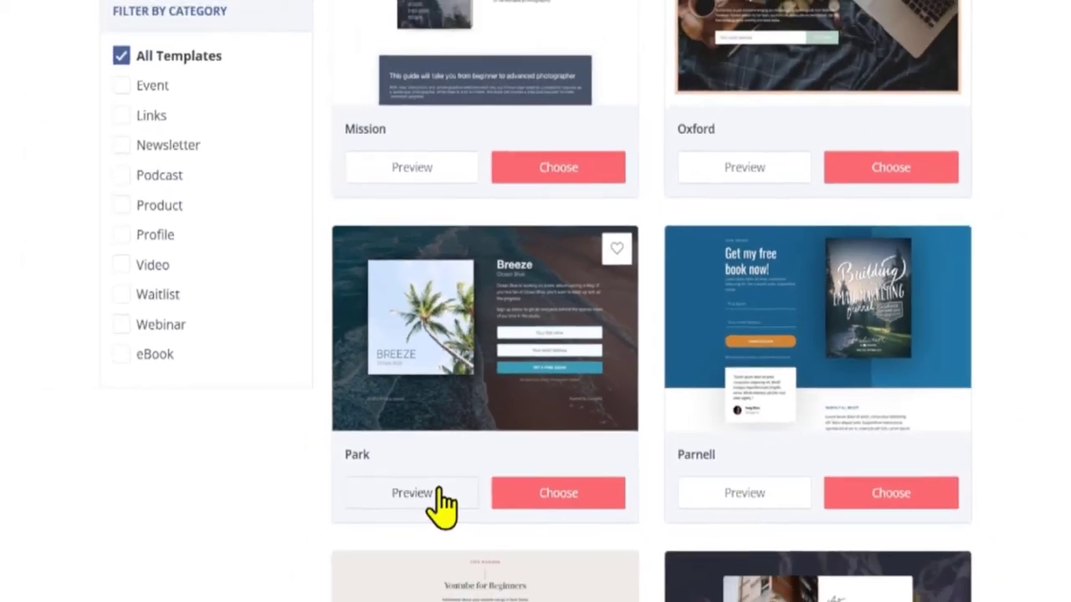
pyautogui.click(386, 535)
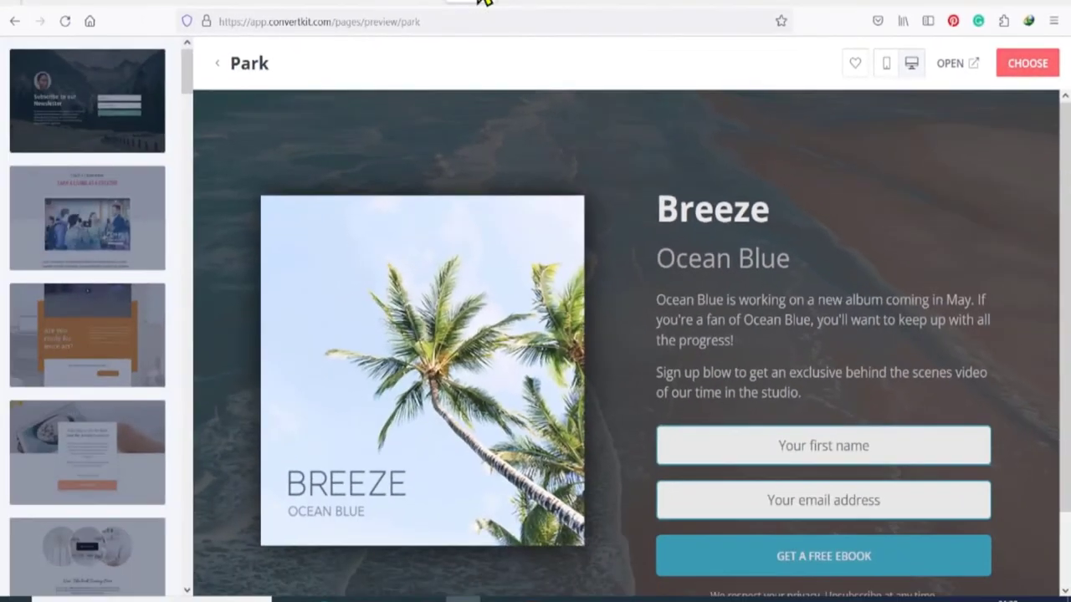
pyautogui.click(1025, 66)
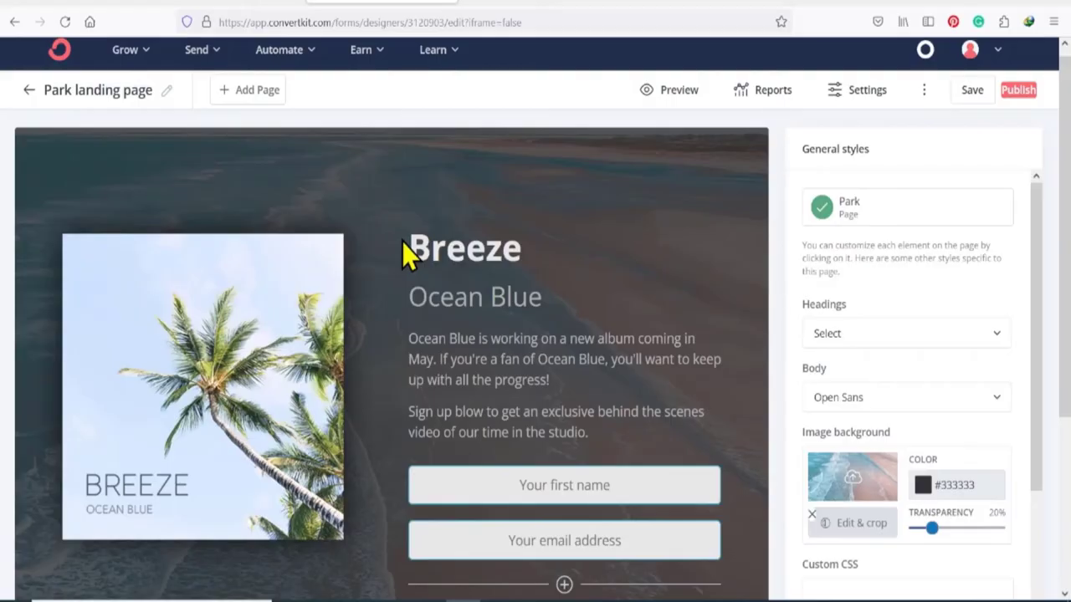
# Rename the landing page as woodworkingfreeplans.
pyautogui.click(168, 92)
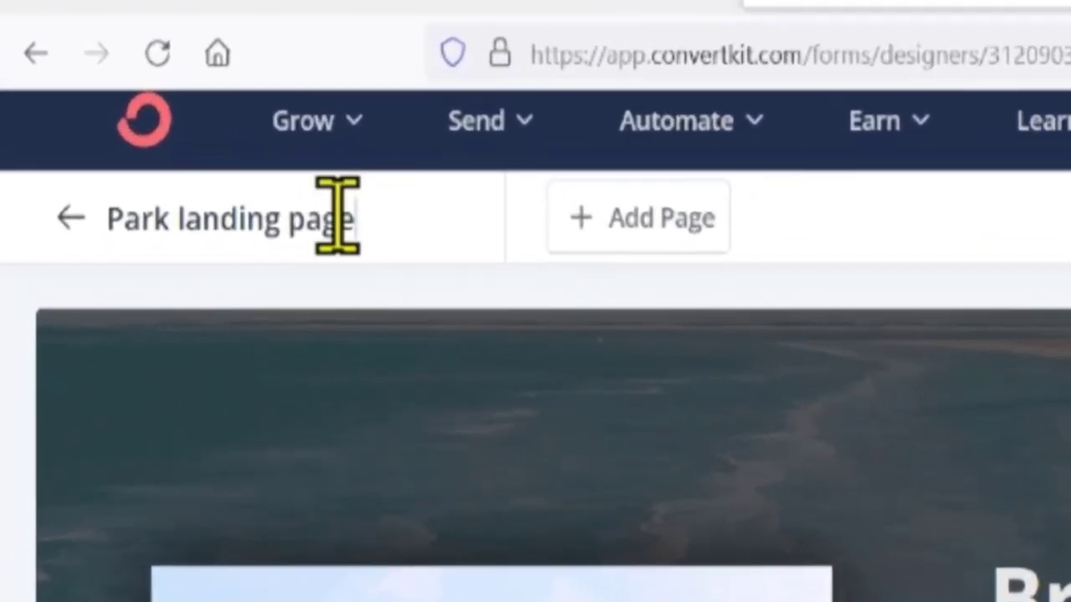
pyautogui.moveTo(144, 90); pyautogui.dragTo(43, 86)
pyautogui.write('v')
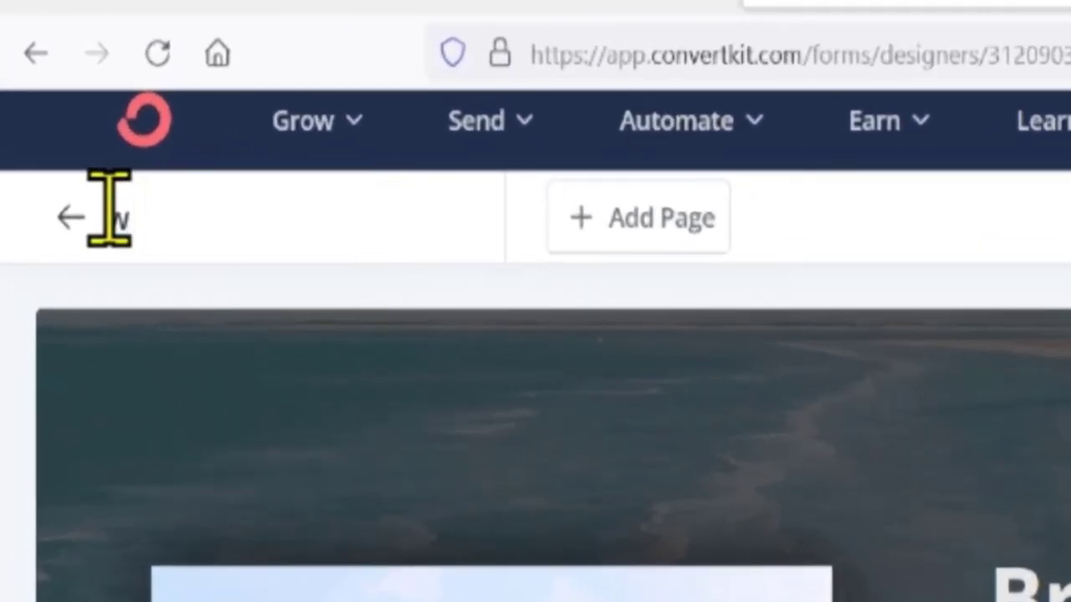
pyautogui.write('oodwork')
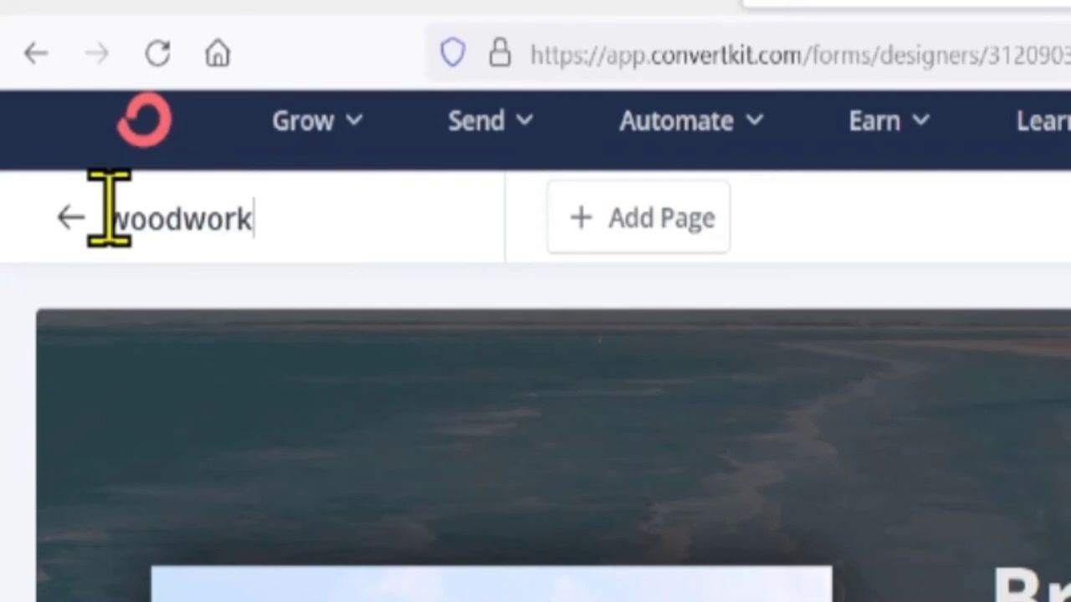
pyautogui.write('ingfreeplans')
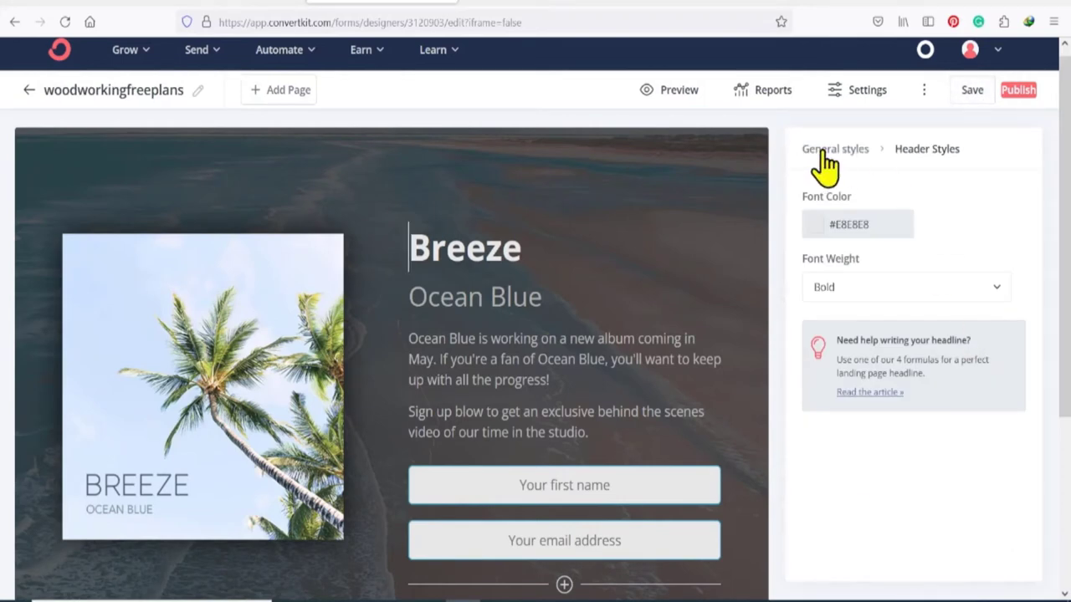
# Set the page's background colour to white (#FFFFFF) in the general styles and remove the background image.
pyautogui.click(832, 236)
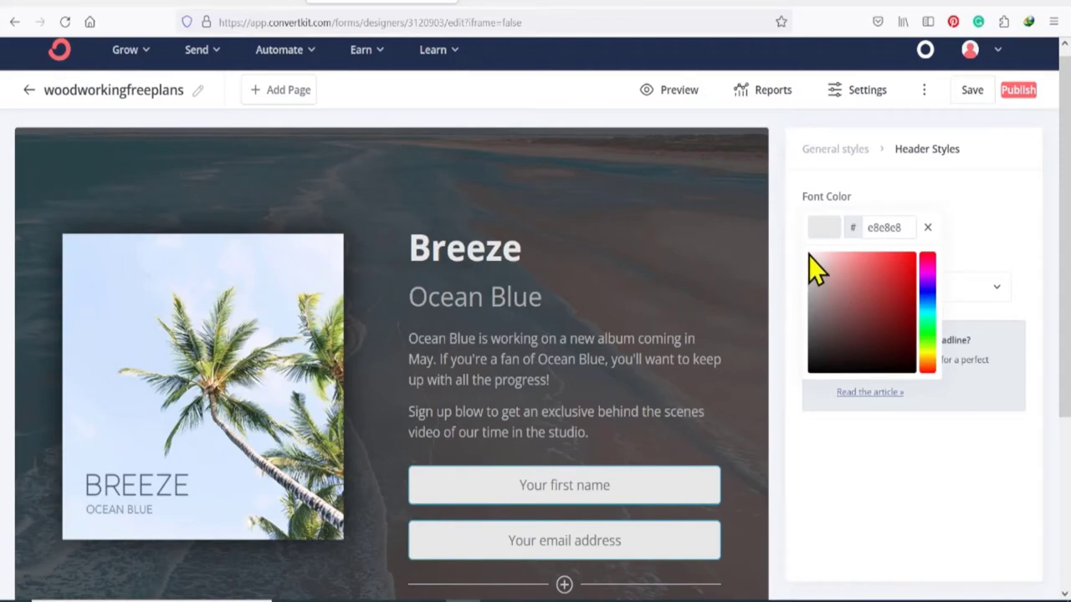
pyautogui.click(607, 189)
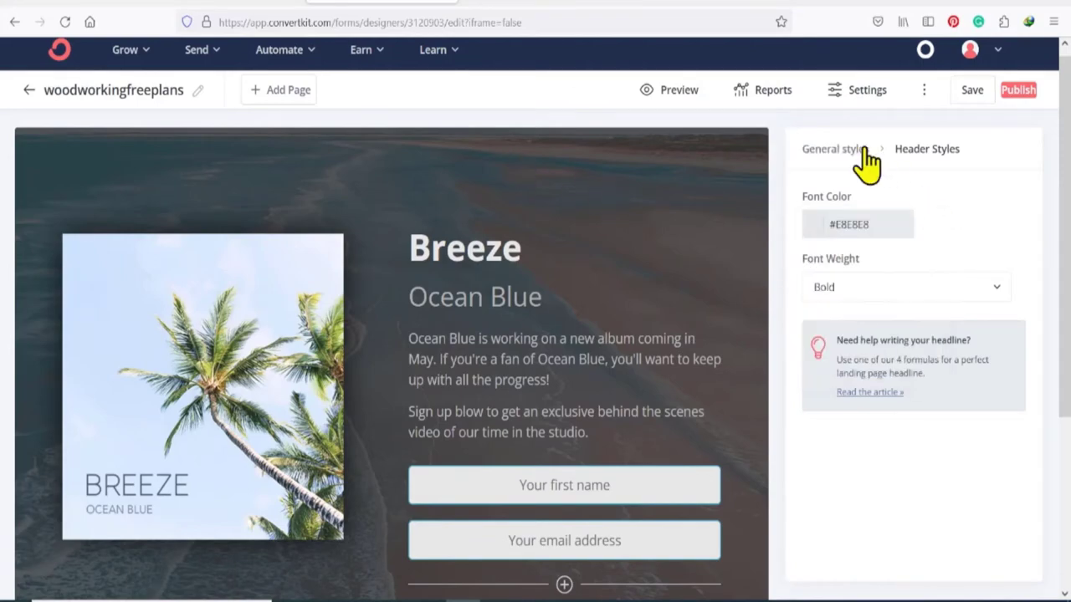
pyautogui.click(835, 151)
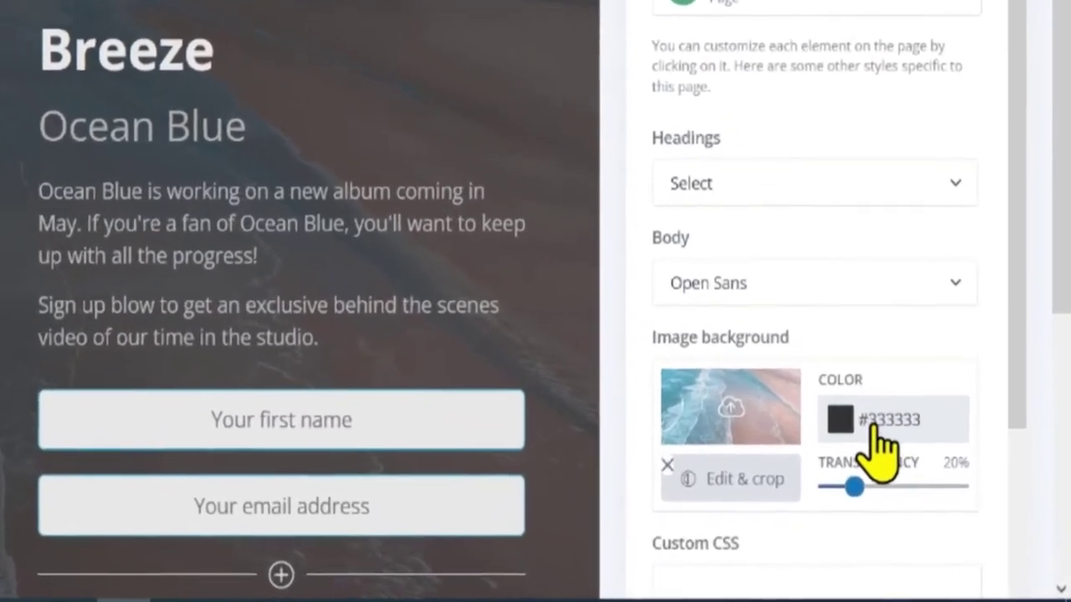
pyautogui.click(943, 488)
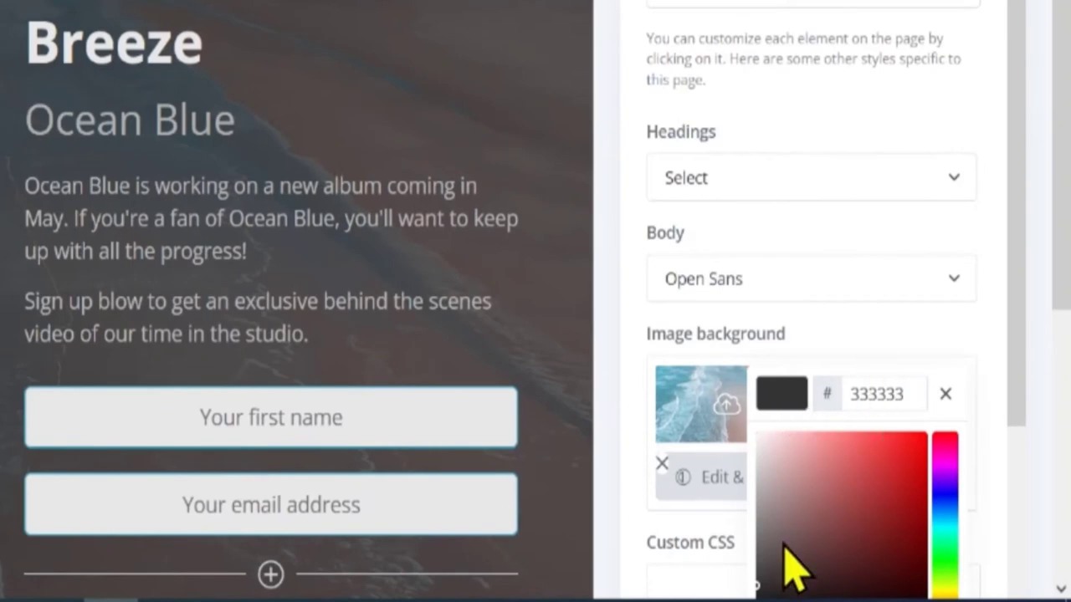
pyautogui.moveTo(789, 569); pyautogui.dragTo(769, 347)
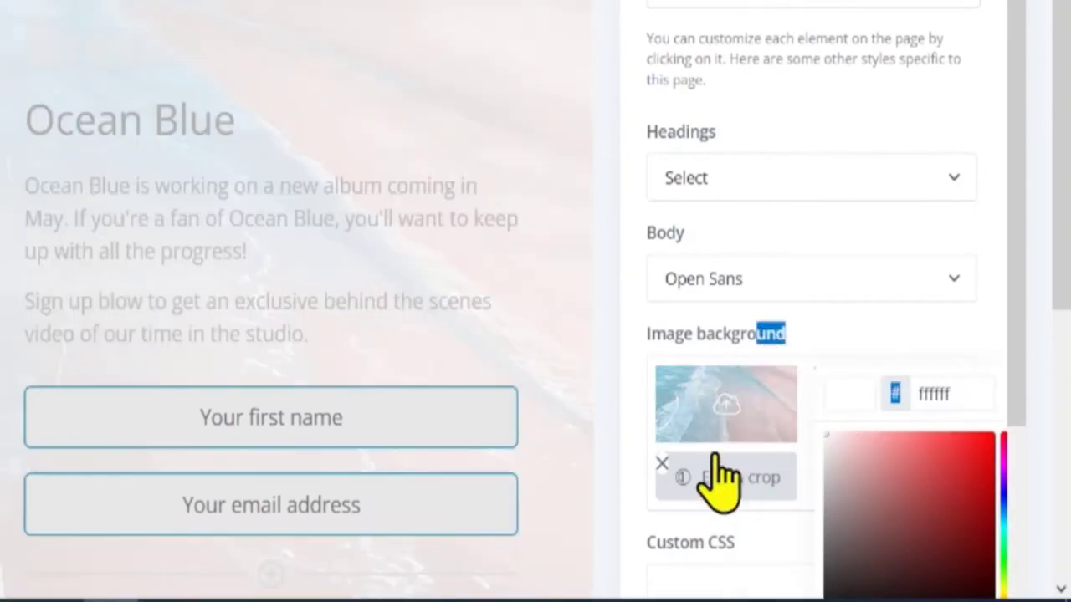
pyautogui.click(661, 464)
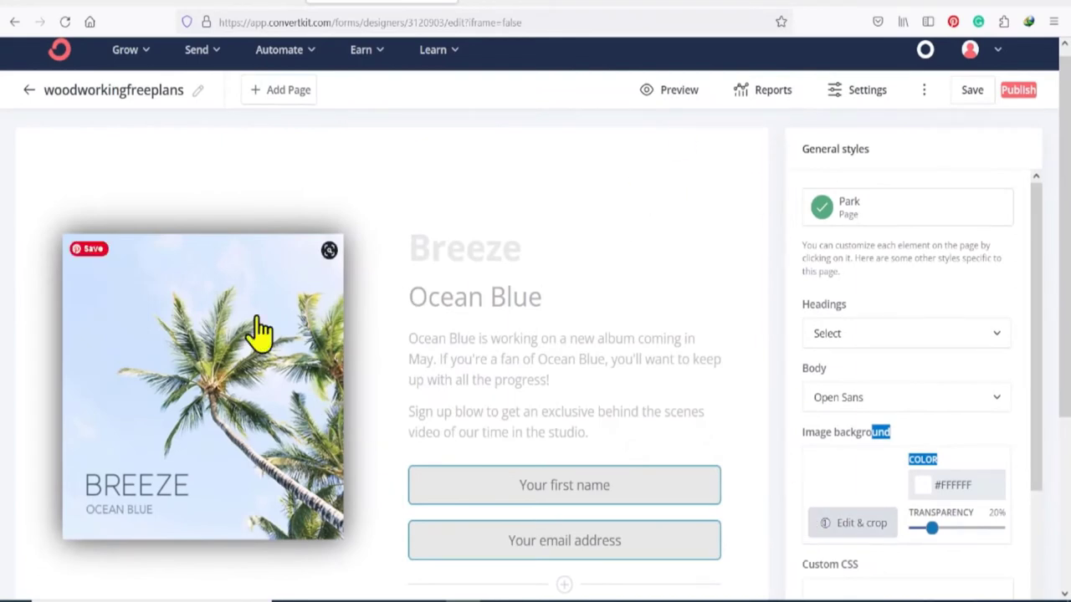
# Save the woodworking plans image from the finished example page as a JPEG in Downloads > New folder, replacing the existing file.
pyautogui.click(598, 1)
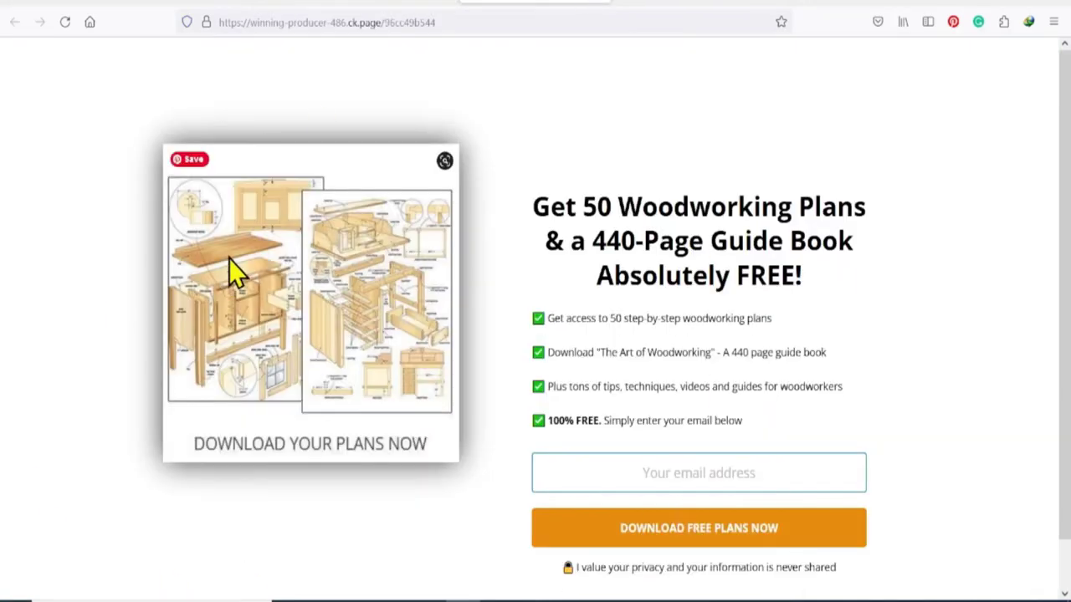
pyautogui.rightClick(320, 266)
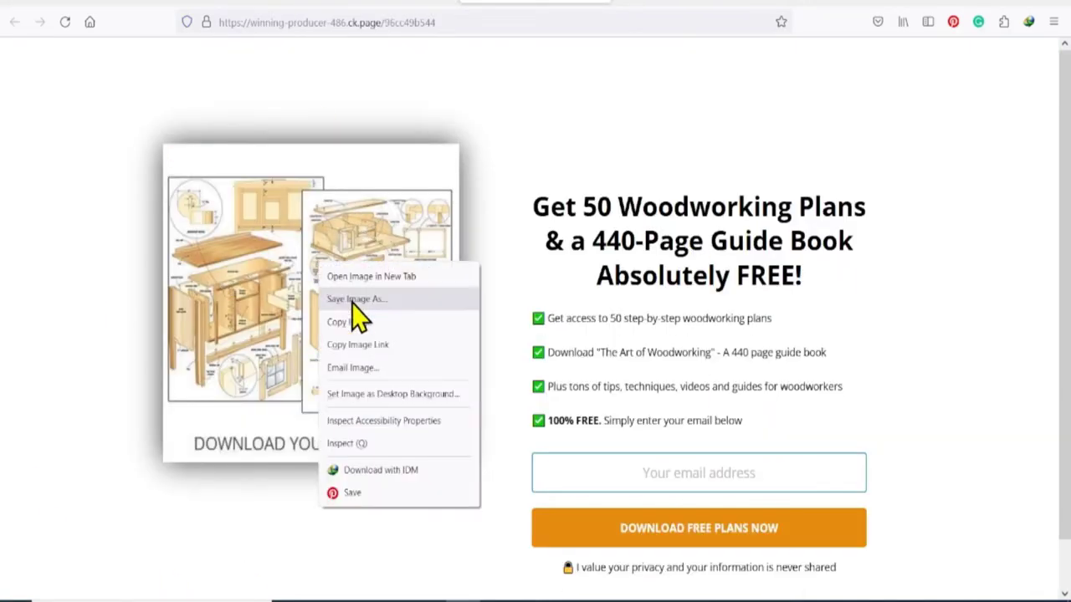
pyautogui.click(355, 322)
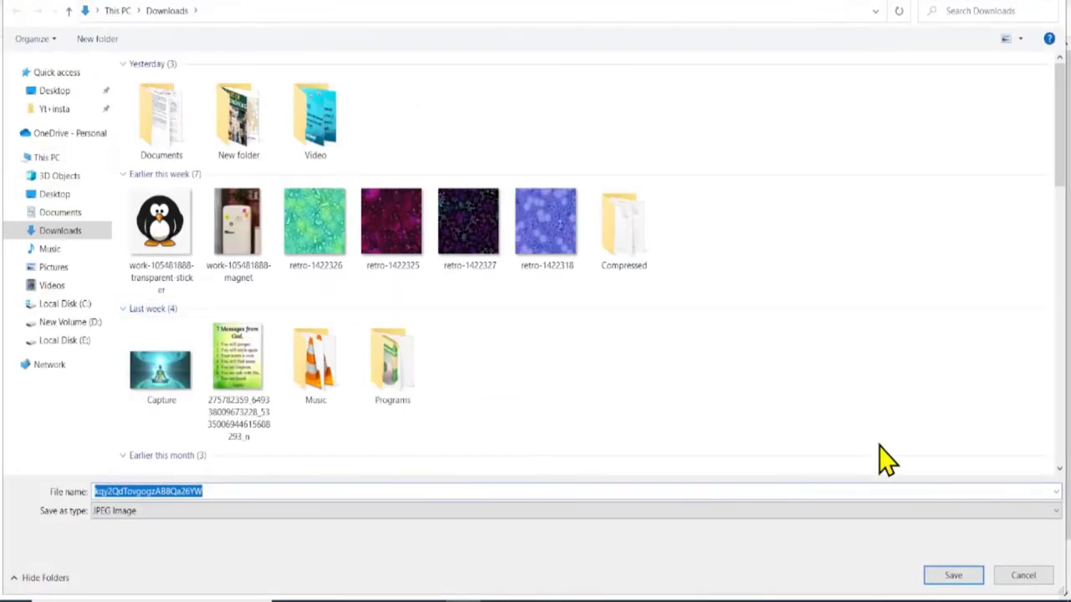
pyautogui.doubleClick(211, 117)
pyautogui.press('Return')
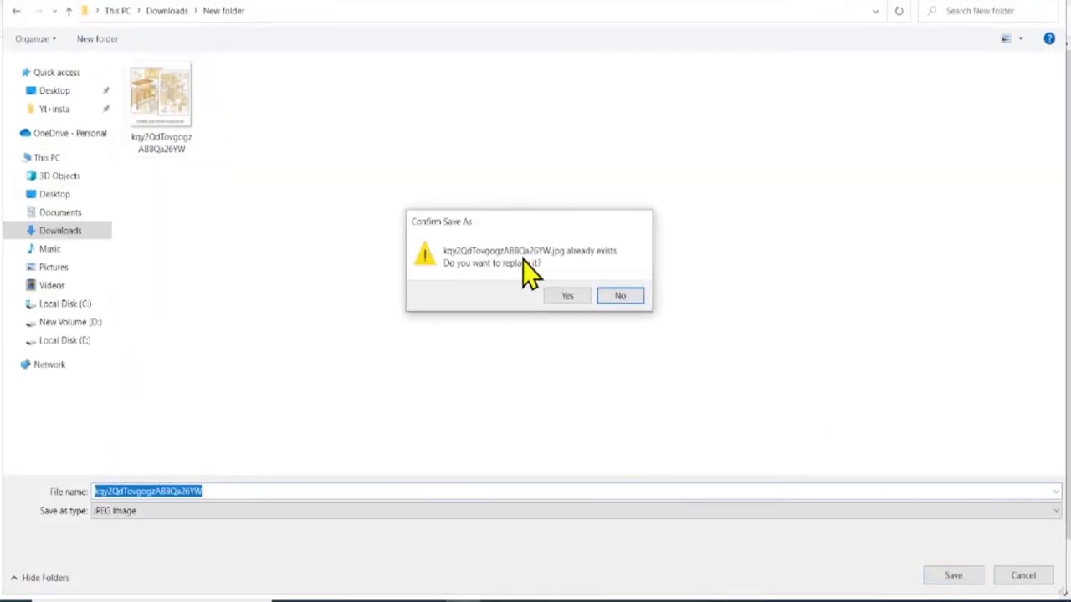
pyautogui.click(565, 296)
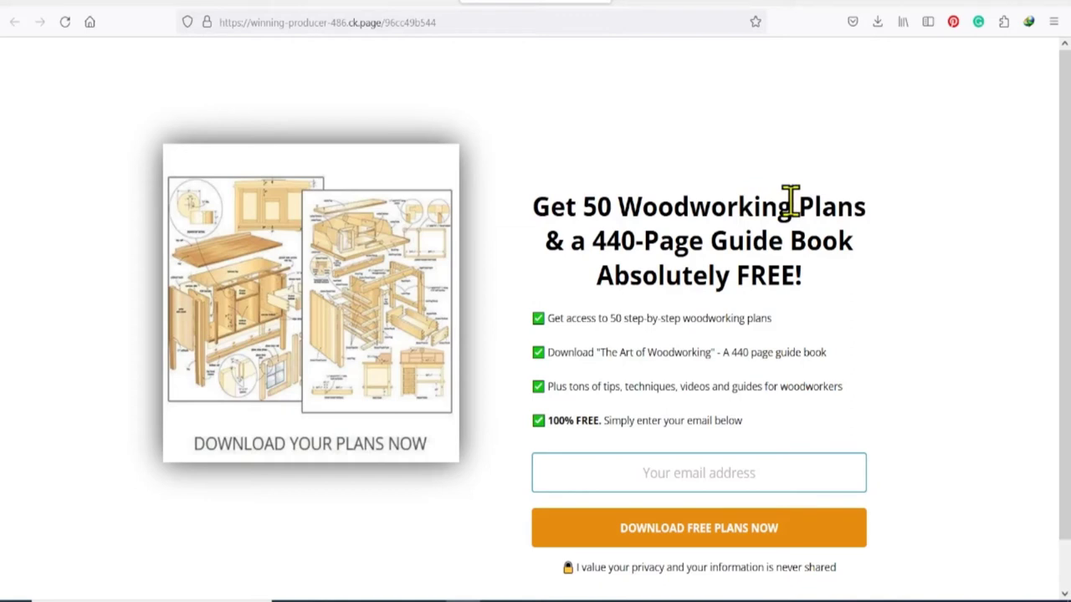
# Replace the "Ocean Blue" subheading with "Get 50 Woodworking Plans & a 440-Page Guide Book Absolutely FREE!" copied from the finished example page.
pyautogui.moveTo(740, 257); pyautogui.dragTo(540, 209)
pyautogui.hotkey('ctrl', 'c')
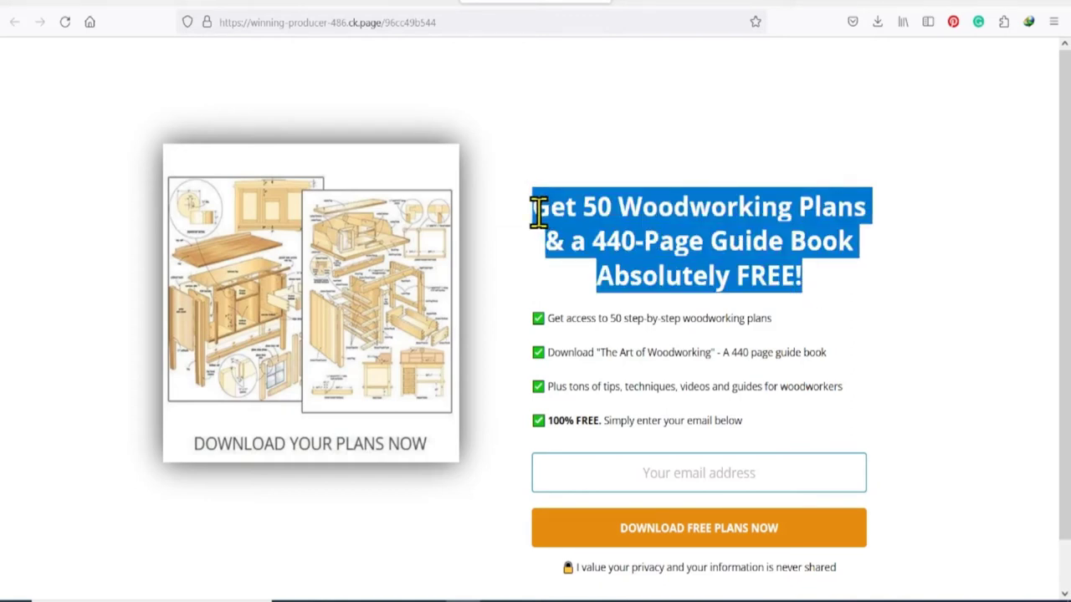
pyautogui.click(655, 243)
pyautogui.click(229, 2)
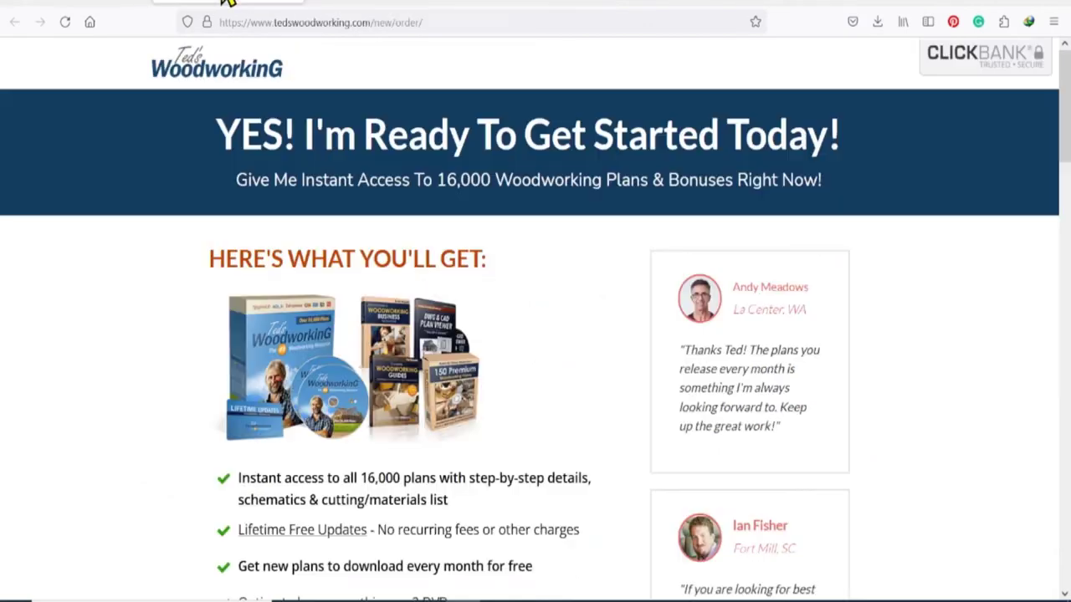
pyautogui.click(402, 2)
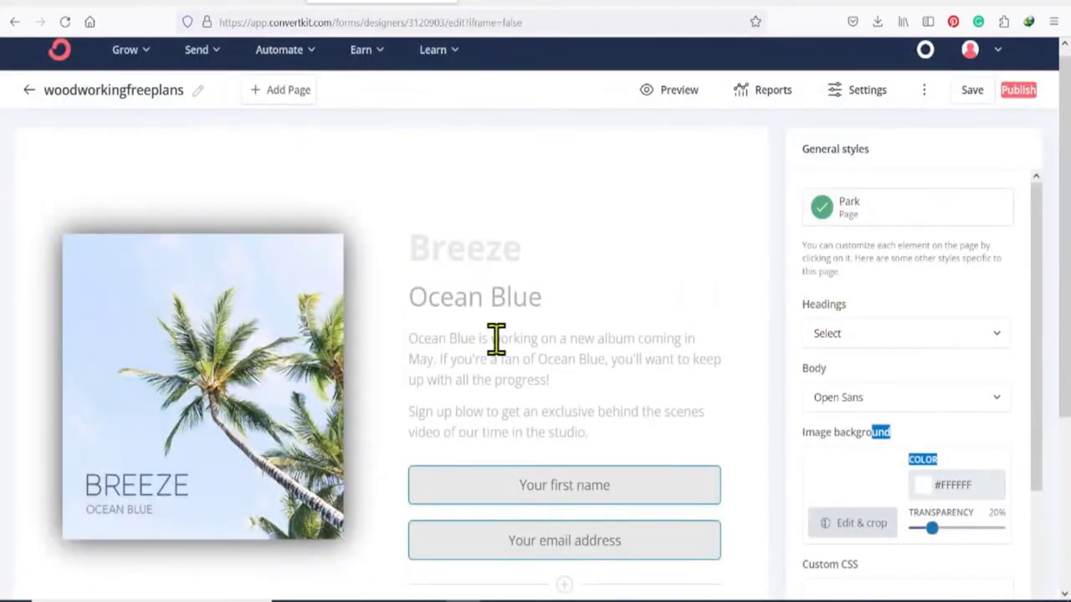
pyautogui.moveTo(410, 295); pyautogui.dragTo(544, 296)
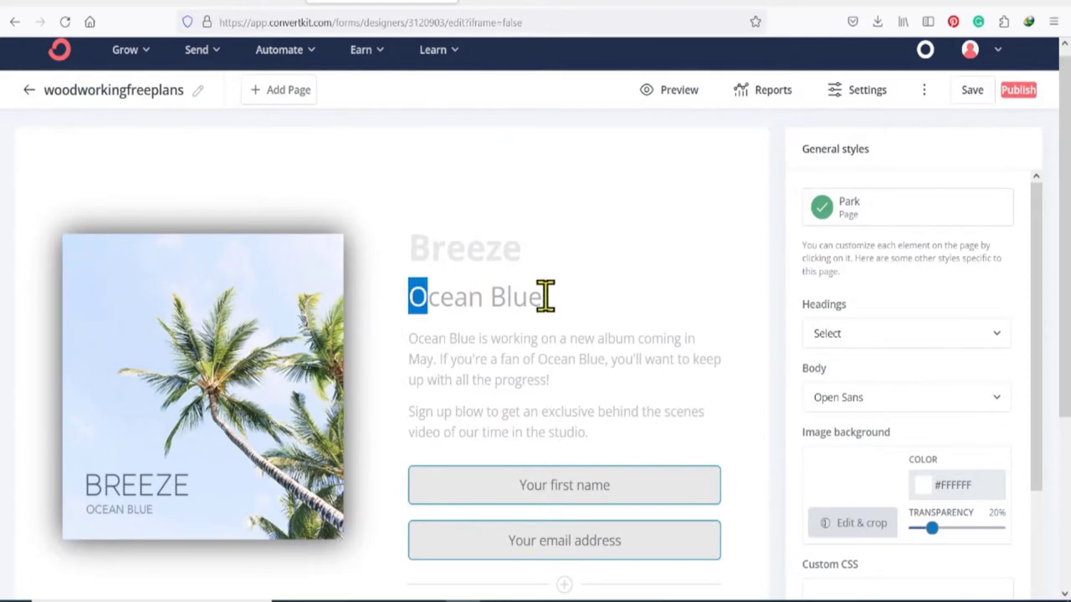
pyautogui.press('BackSpace')
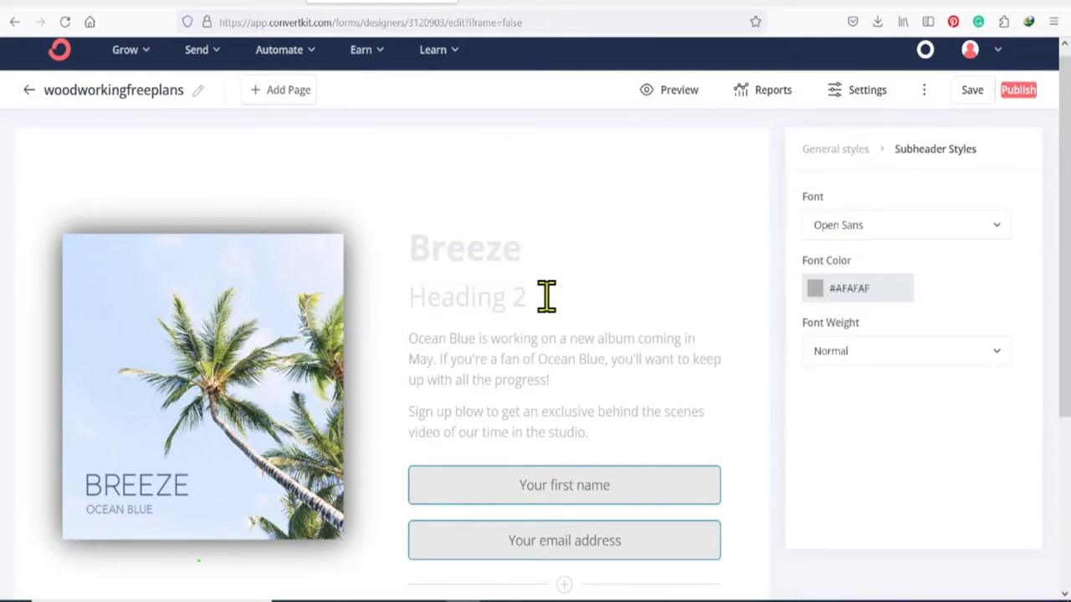
pyautogui.hotkey('ctrl', 'v')
# Set the subheading's font colour to black (#000000).
pyautogui.click(868, 290)
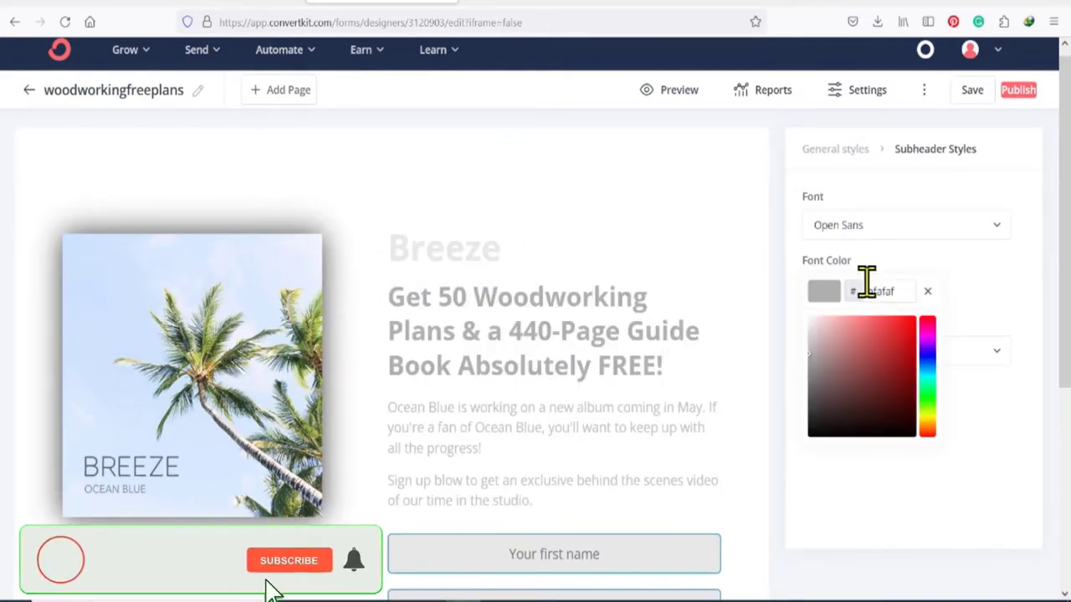
pyautogui.moveTo(809, 355); pyautogui.dragTo(810, 490)
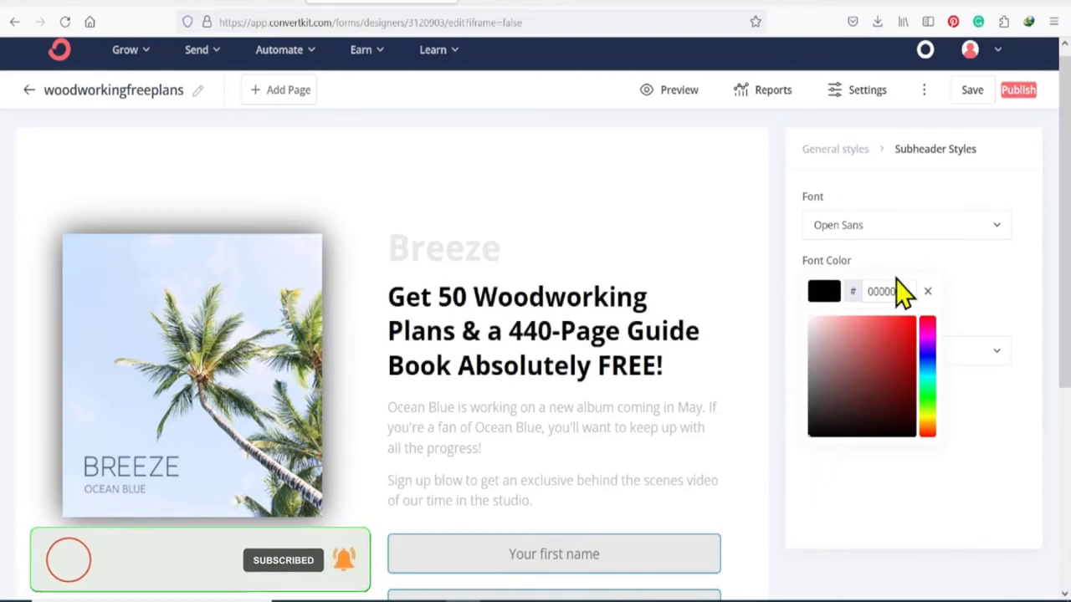
pyautogui.click(393, 301)
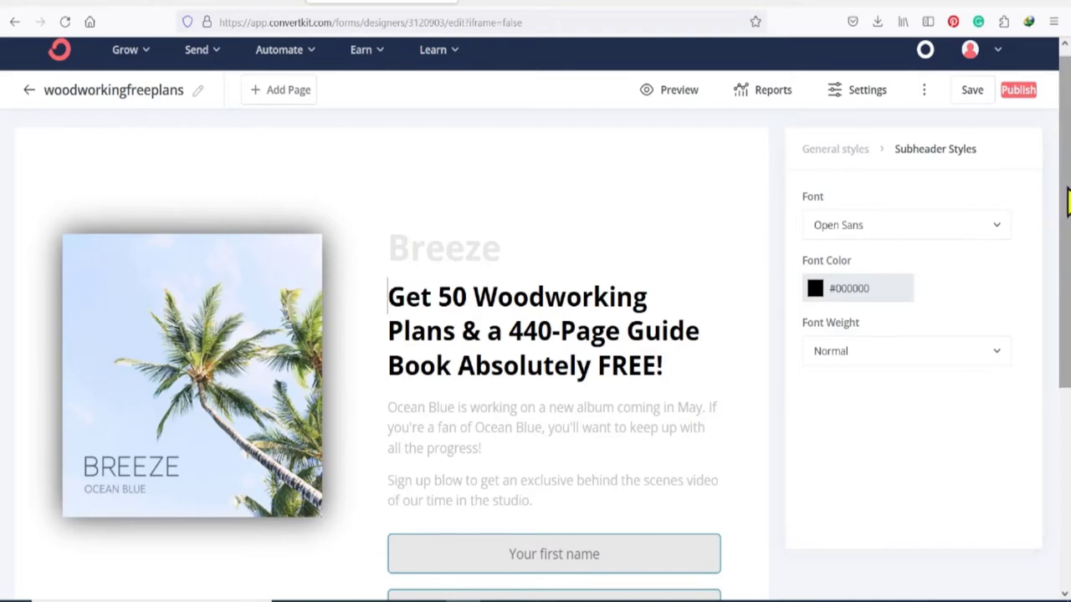
# Replace the two Ocean Blue body paragraphs with the four check-marked woodworking benefit lines copied from the finished example page.
pyautogui.moveTo(1067, 235); pyautogui.dragTo(1067, 274)
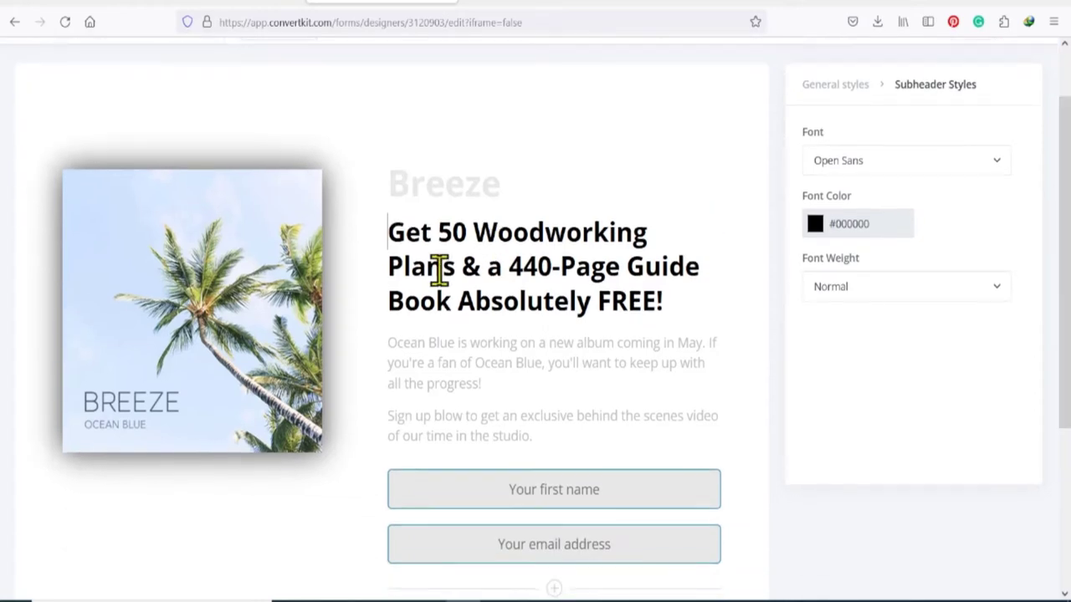
pyautogui.click(538, 2)
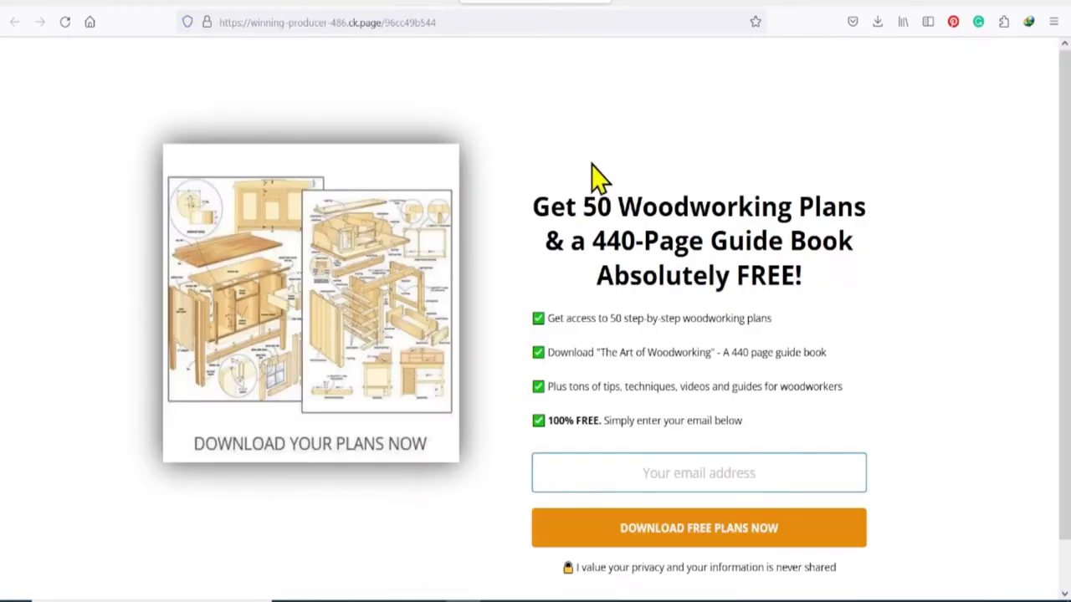
pyautogui.moveTo(750, 425); pyautogui.dragTo(538, 316)
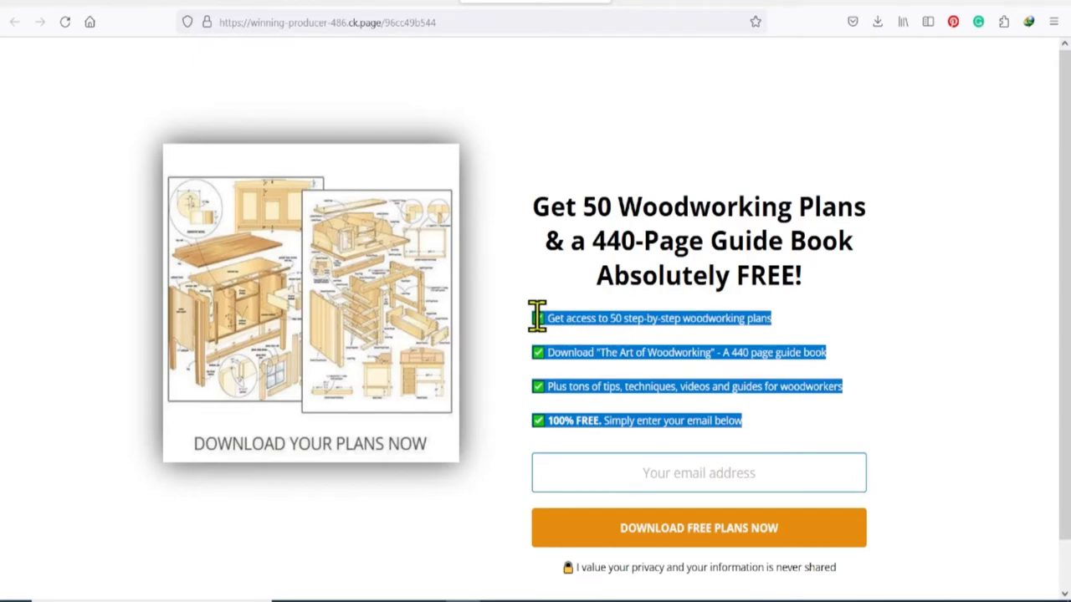
pyautogui.click(564, 322)
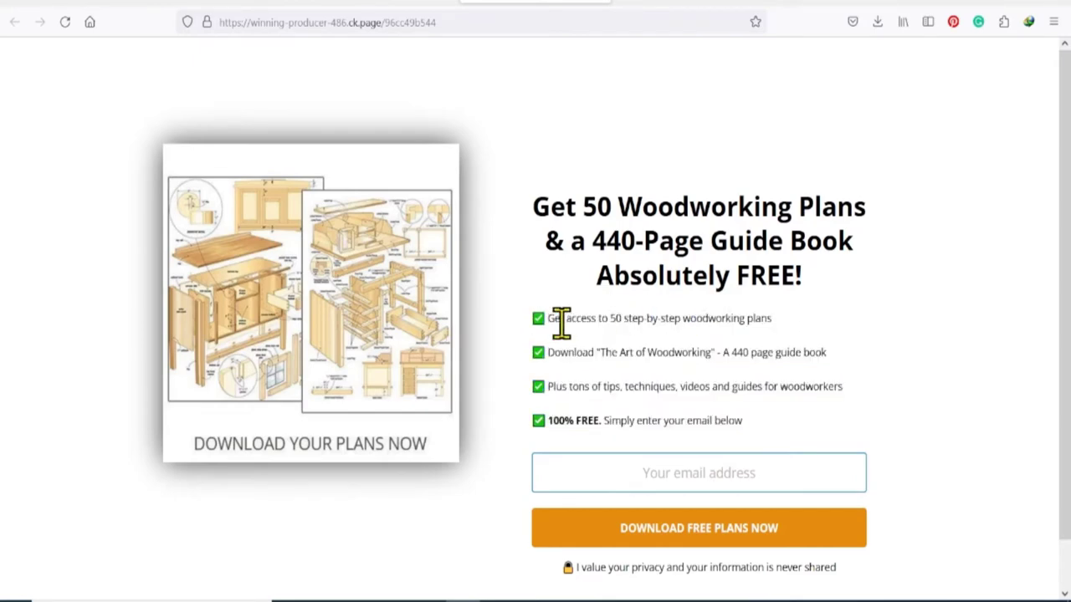
pyautogui.click(256, 2)
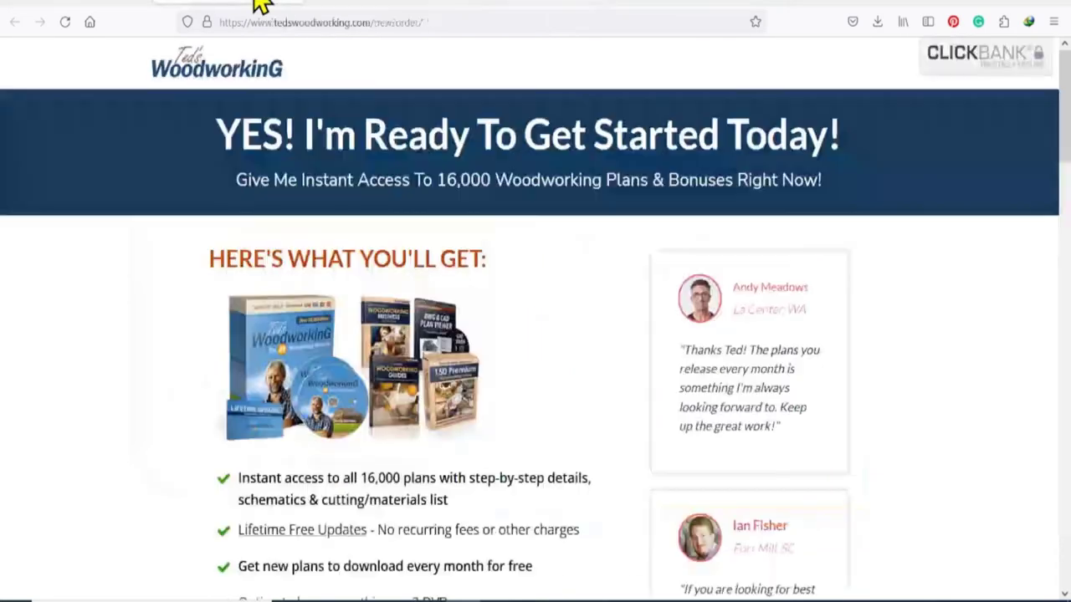
pyautogui.click(523, 3)
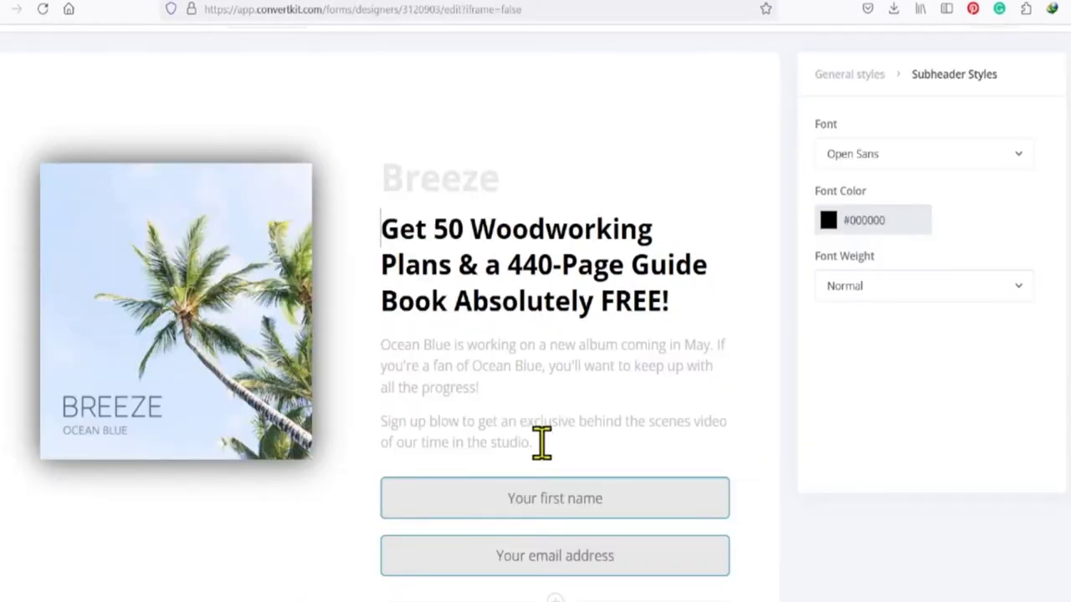
pyautogui.moveTo(381, 345); pyautogui.dragTo(610, 495)
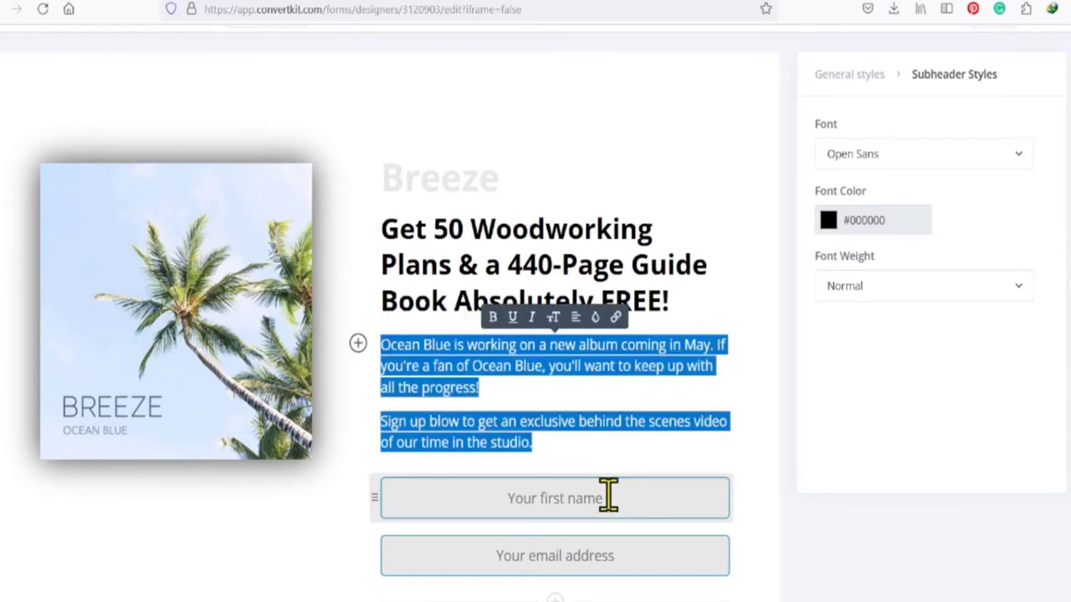
pyautogui.press('BackSpace')
pyautogui.write('✅ Get access to 50 step-by-step woodworking plans ✅ Download "The Art of Woodworking" - A 440 page guide book ✅ Plus tons of tips, techniques, videos and guides for woodworkers ✅ 100% FREE. Simply enter your email below')
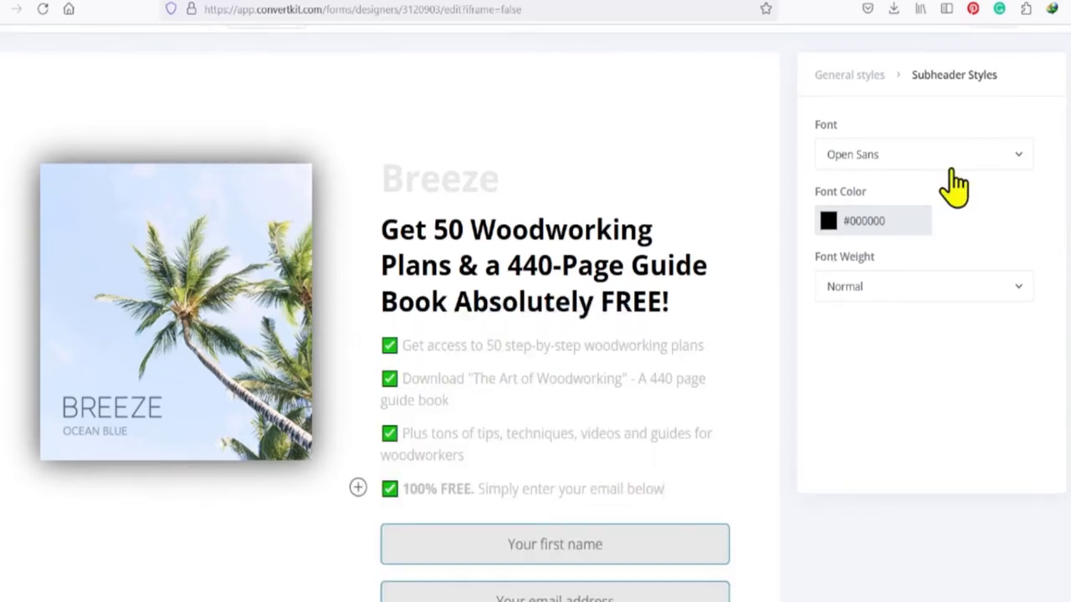
# Set the font colour of the check-marked body text to black (#000000).
pyautogui.click(833, 227)
pyautogui.moveTo(827, 270); pyautogui.dragTo(819, 383)
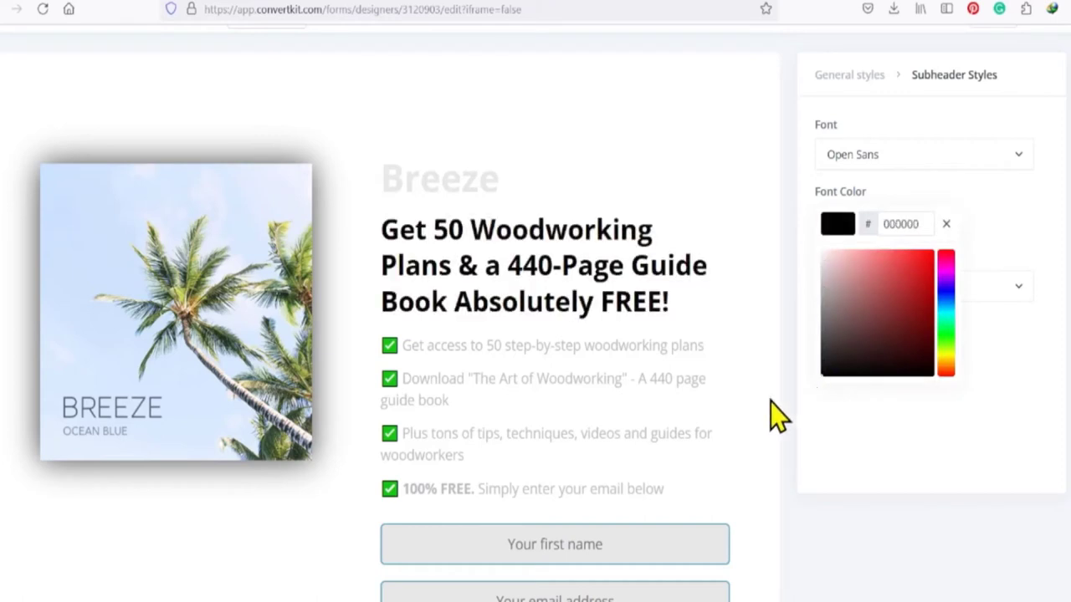
pyautogui.click(563, 403)
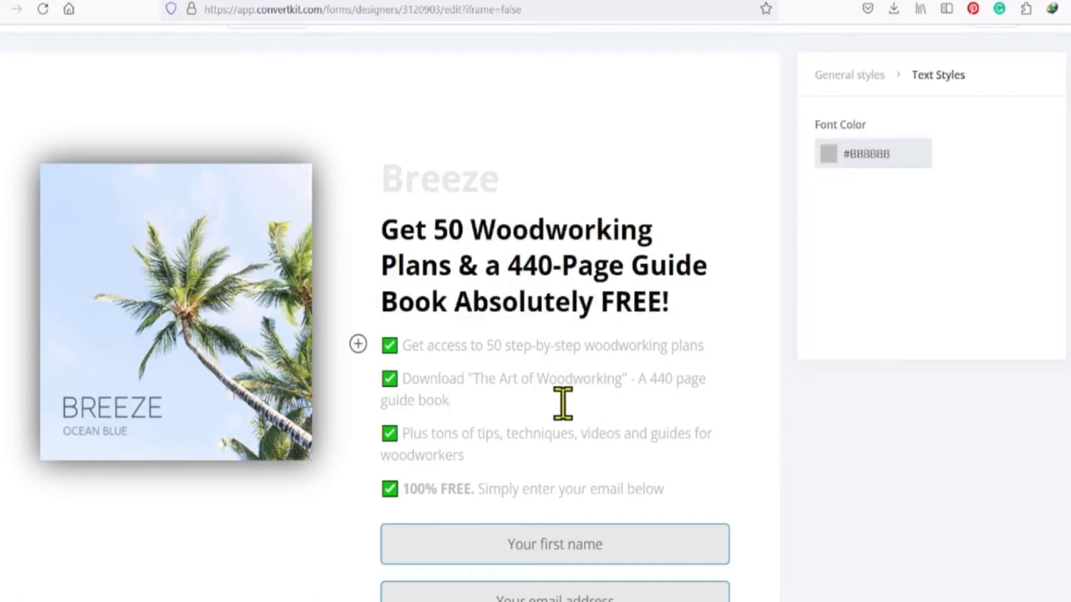
pyautogui.click(877, 158)
pyautogui.moveTo(835, 226); pyautogui.dragTo(808, 354)
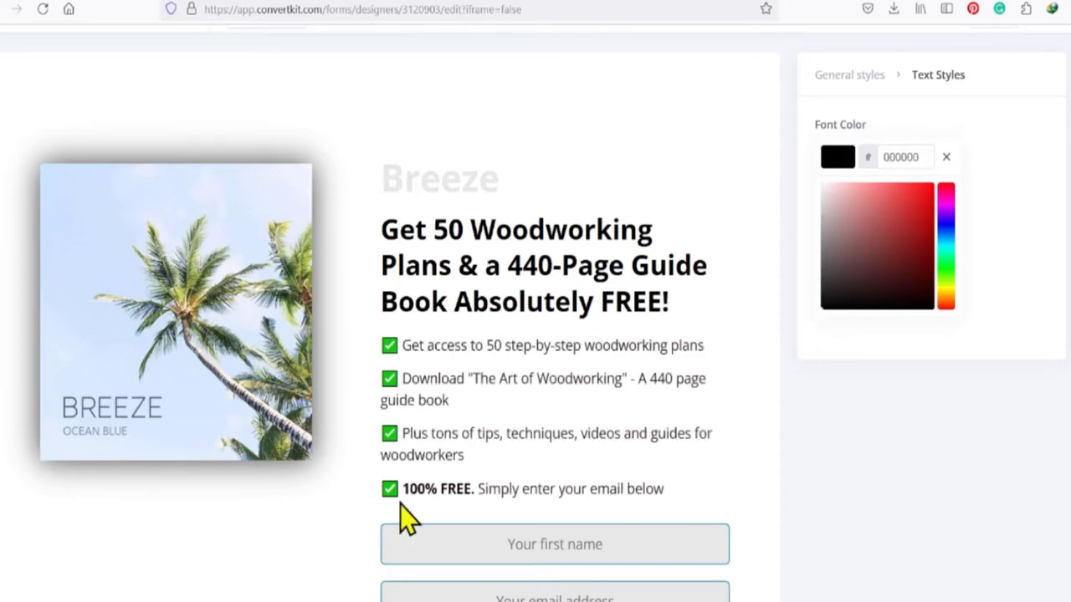
pyautogui.click(359, 572)
# Delete the "Your first name" field from the sign-up form.
pyautogui.click(502, 538)
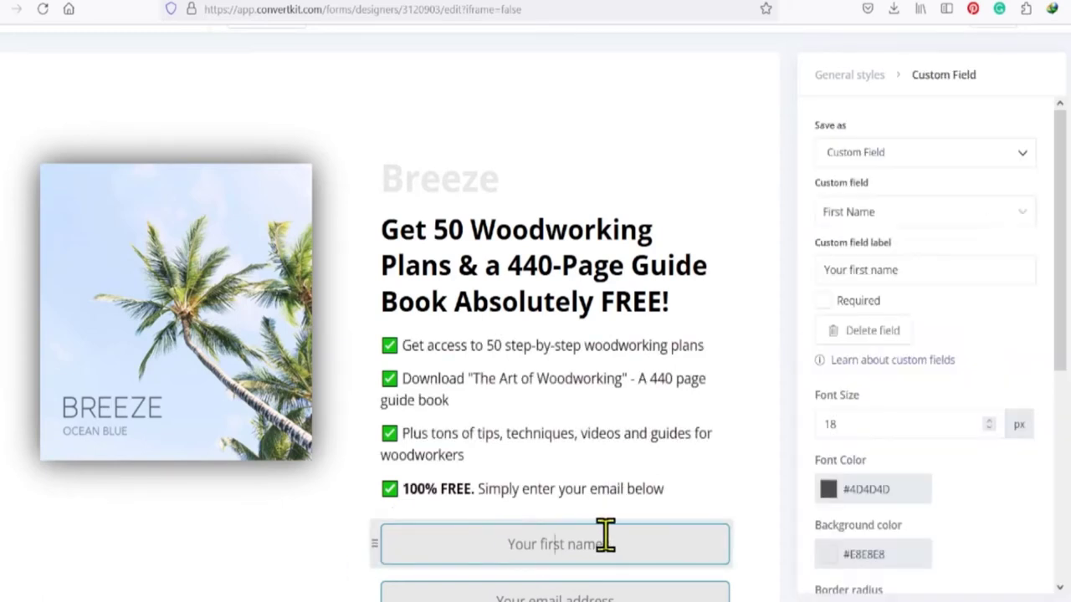
pyautogui.click(867, 337)
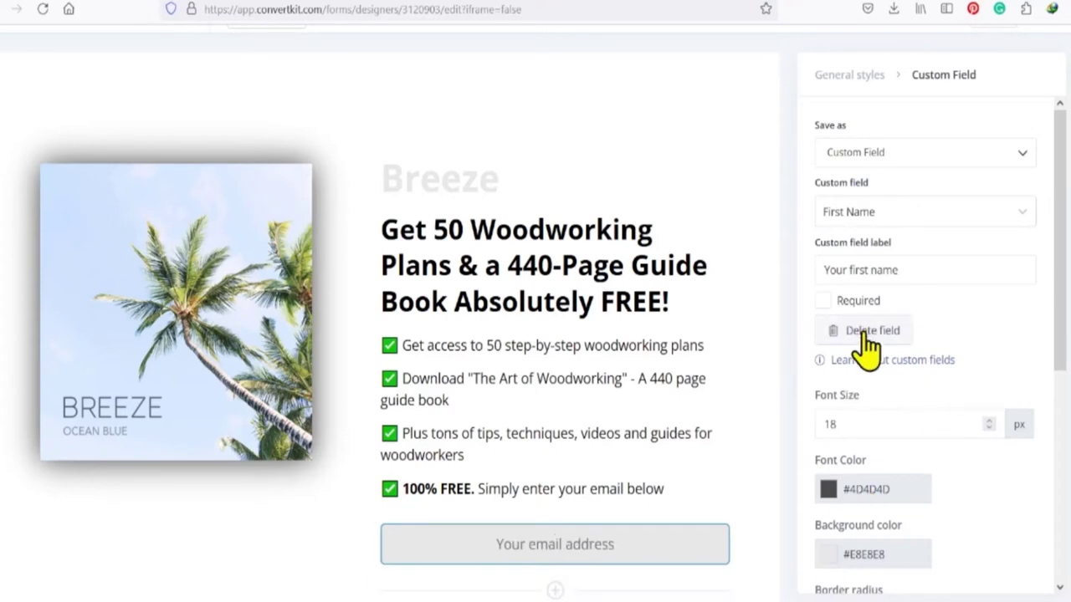
# Set the font colour of the "Your email address" field to black (#000000).
pyautogui.scroll(-2, 621, 418)
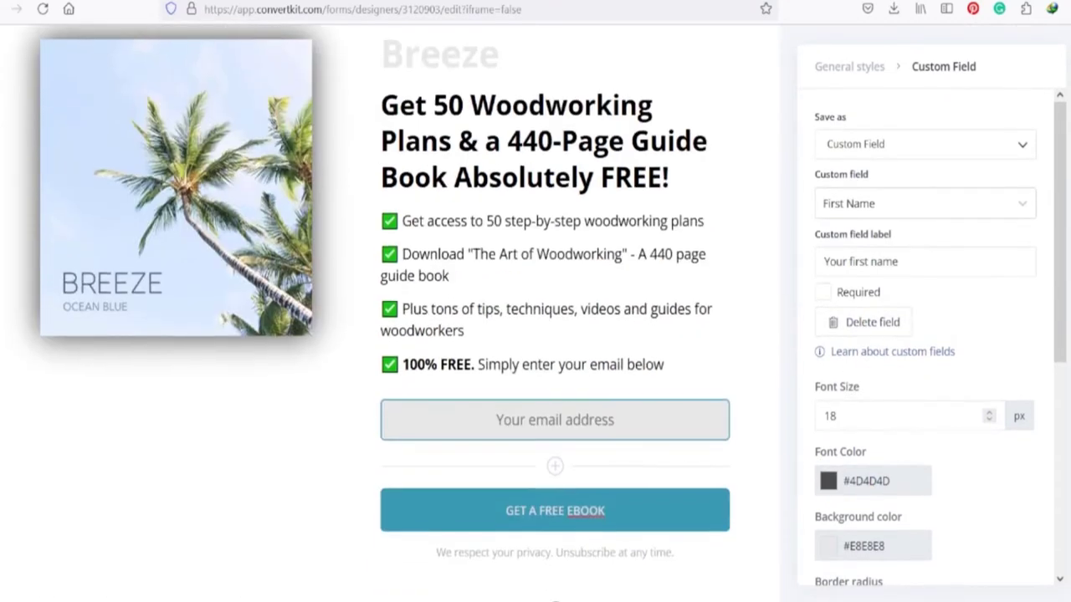
pyautogui.click(692, 428)
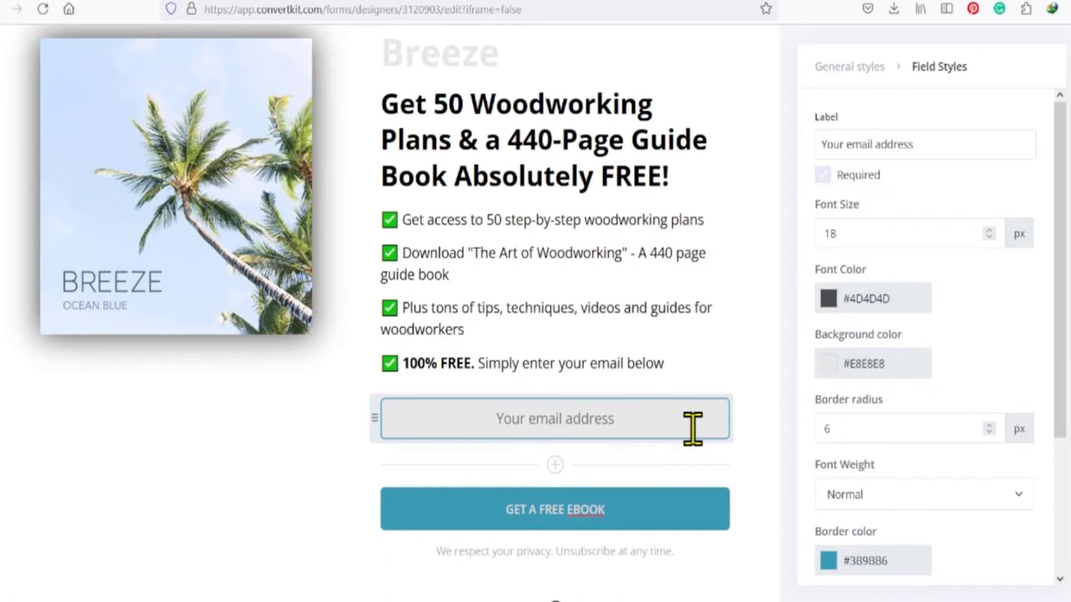
pyautogui.click(866, 303)
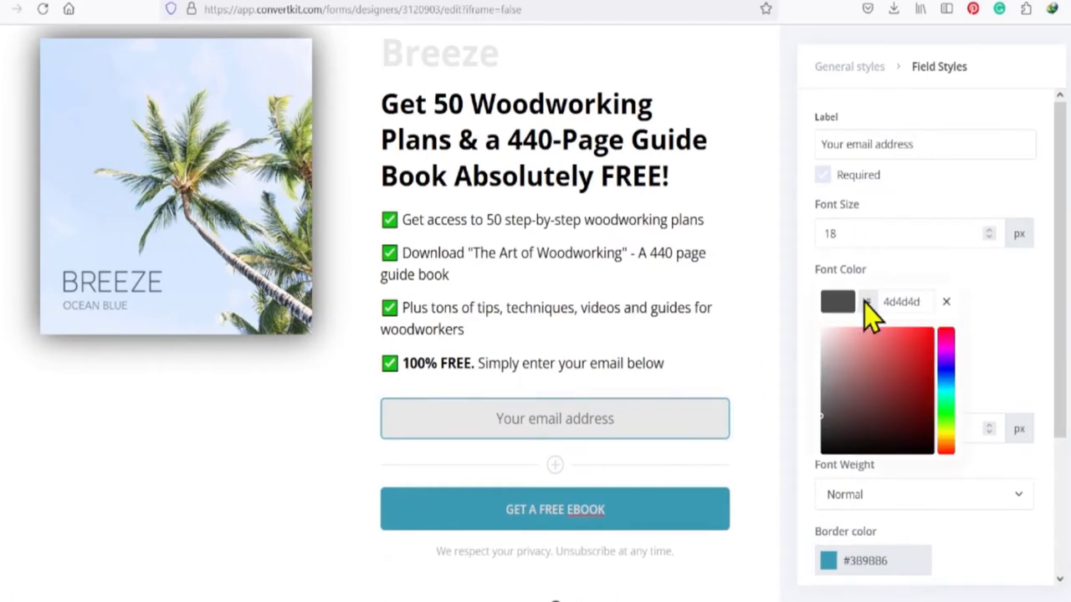
pyautogui.moveTo(832, 366); pyautogui.dragTo(822, 326)
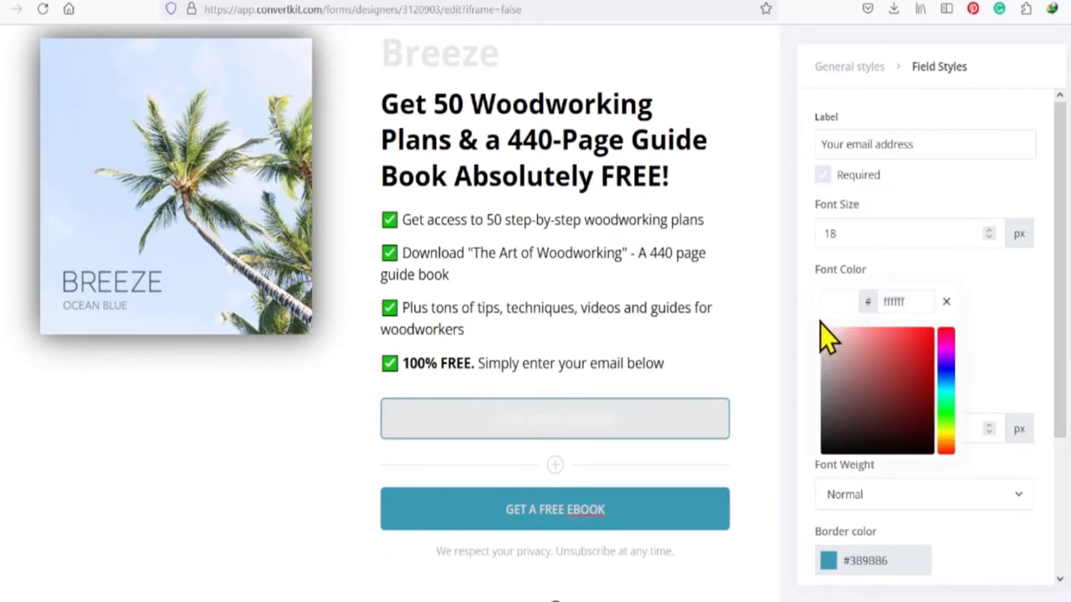
pyautogui.click(831, 444)
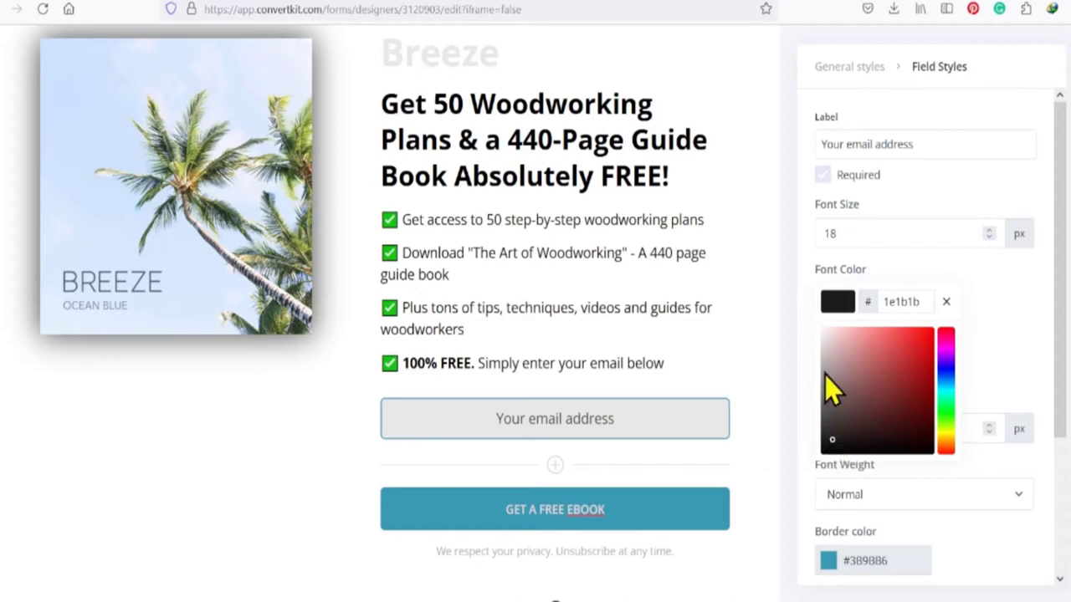
pyautogui.click(824, 374)
pyautogui.click(824, 451)
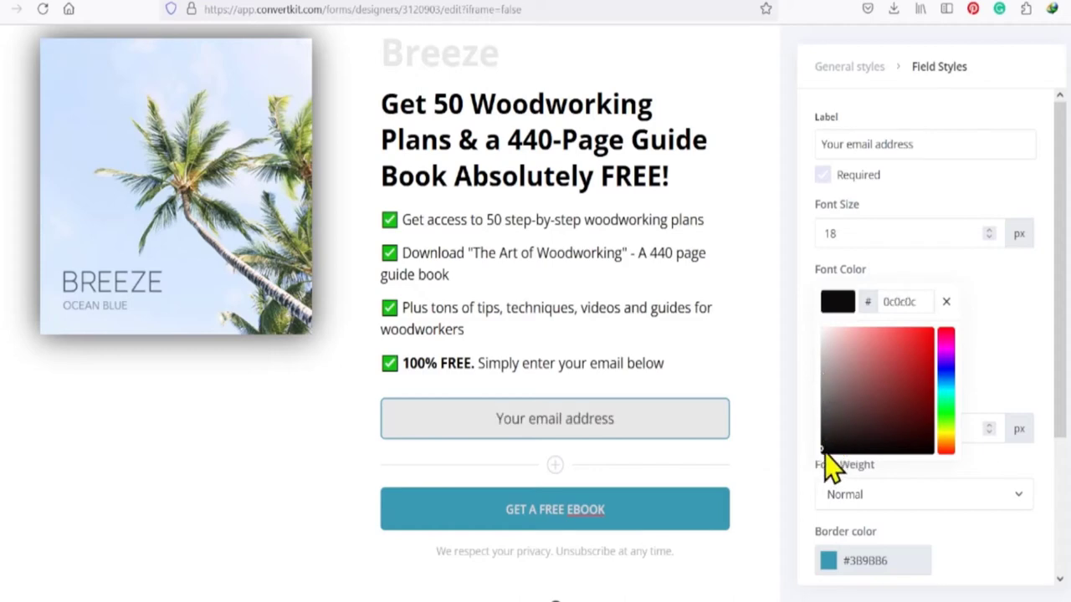
pyautogui.moveTo(822, 451); pyautogui.dragTo(820, 466)
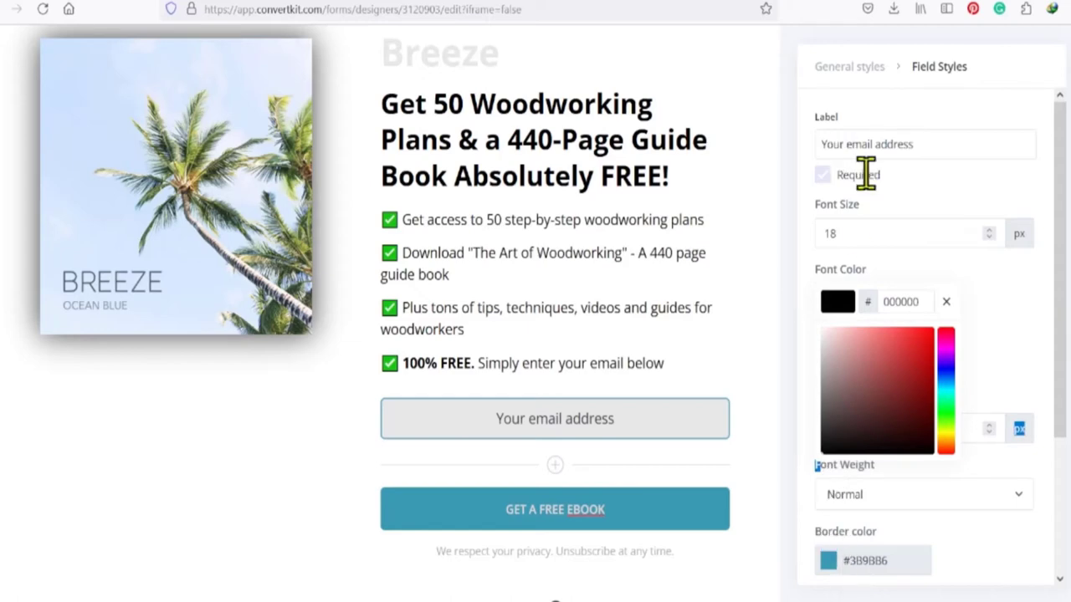
pyautogui.click(937, 199)
# Set the background colour of the email address field to white (#FFFFFF).
pyautogui.click(872, 368)
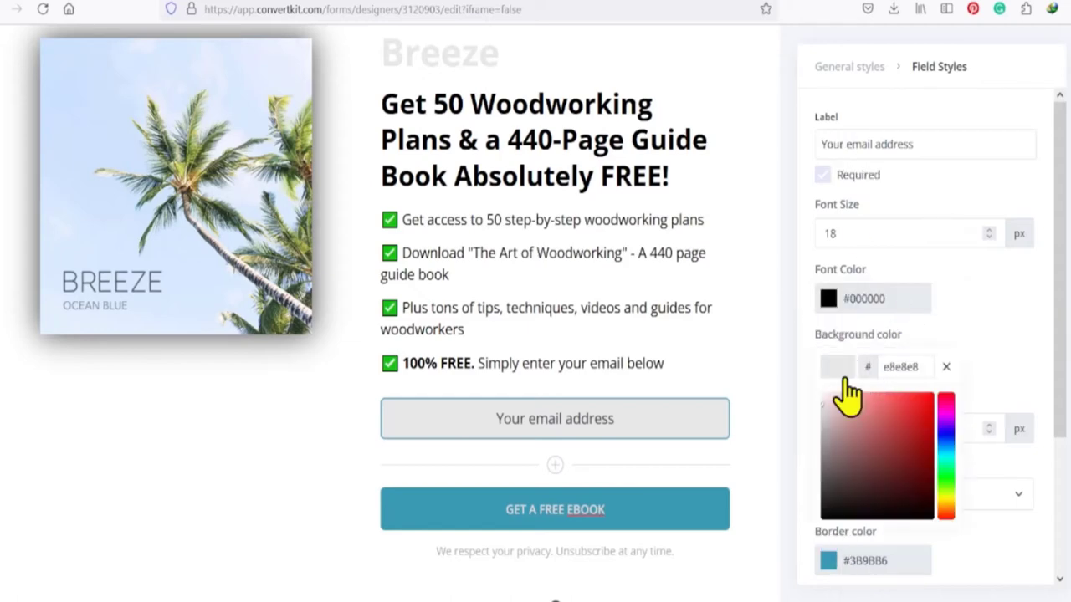
pyautogui.moveTo(822, 408); pyautogui.dragTo(820, 385)
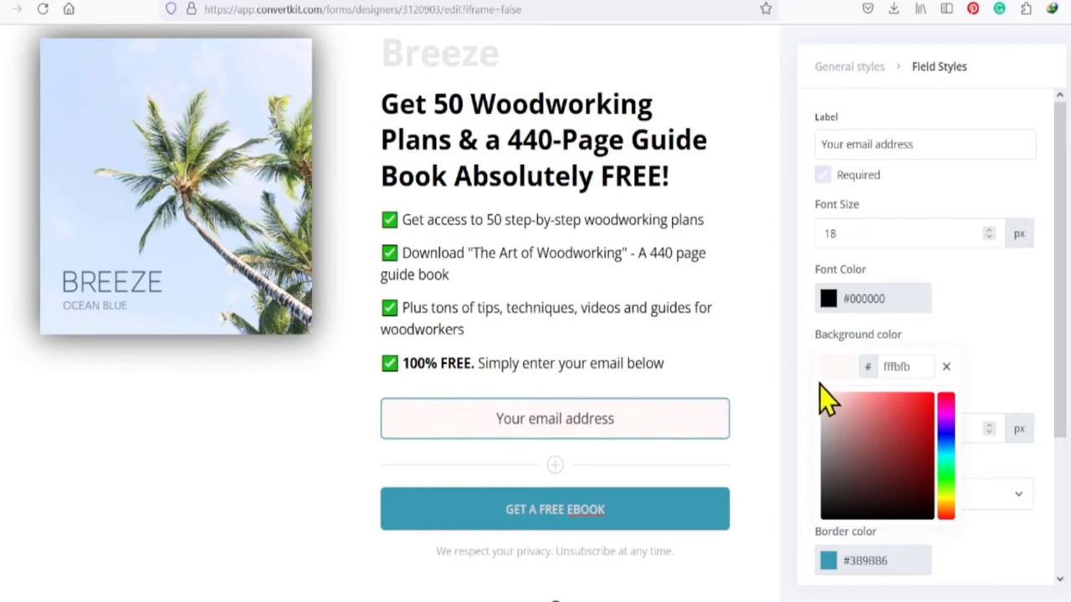
pyautogui.click(785, 296)
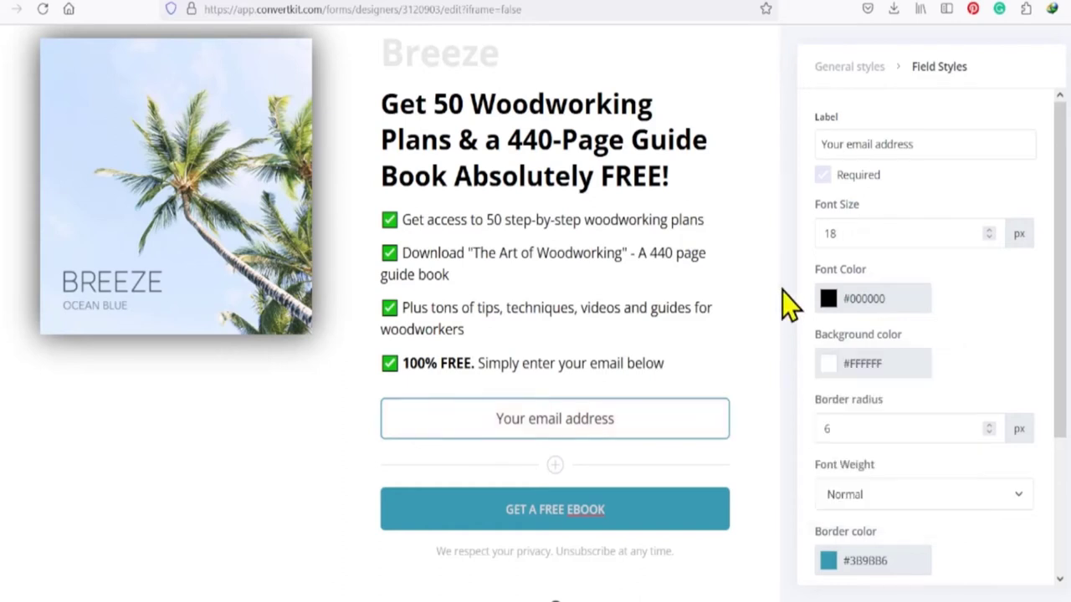
# Set the background colour of the "GET A FREE EBOOK" button to green.
pyautogui.click(705, 522)
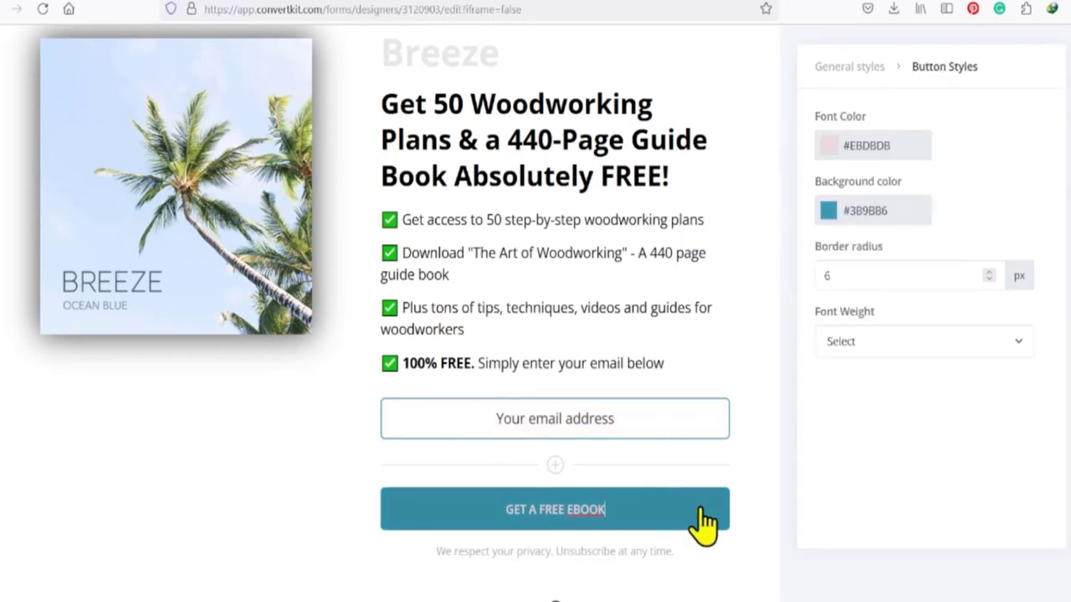
pyautogui.click(845, 212)
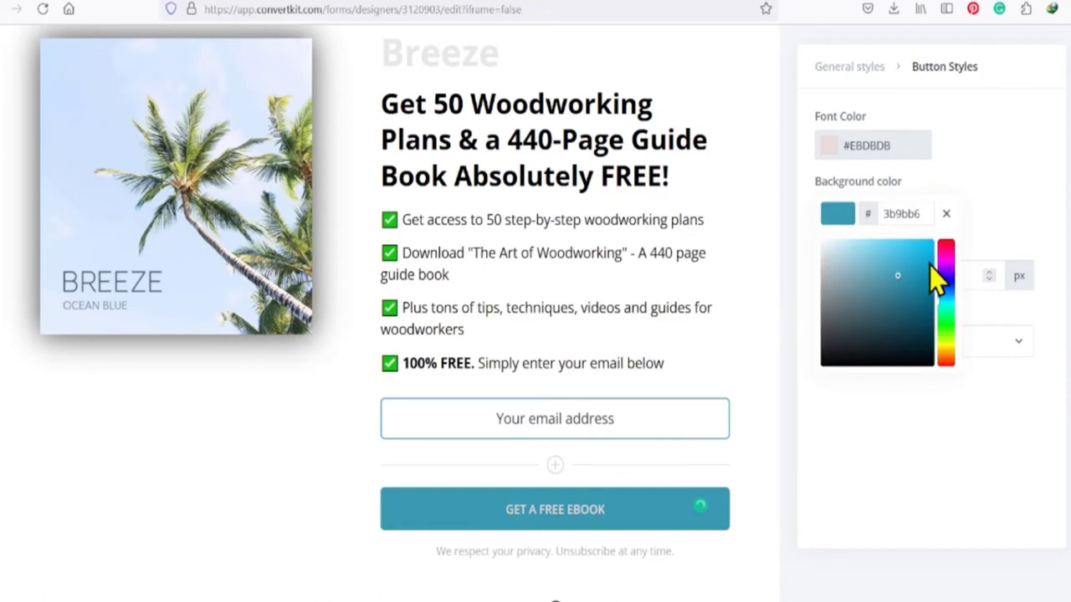
pyautogui.click(948, 317)
pyautogui.moveTo(941, 321); pyautogui.dragTo(946, 338)
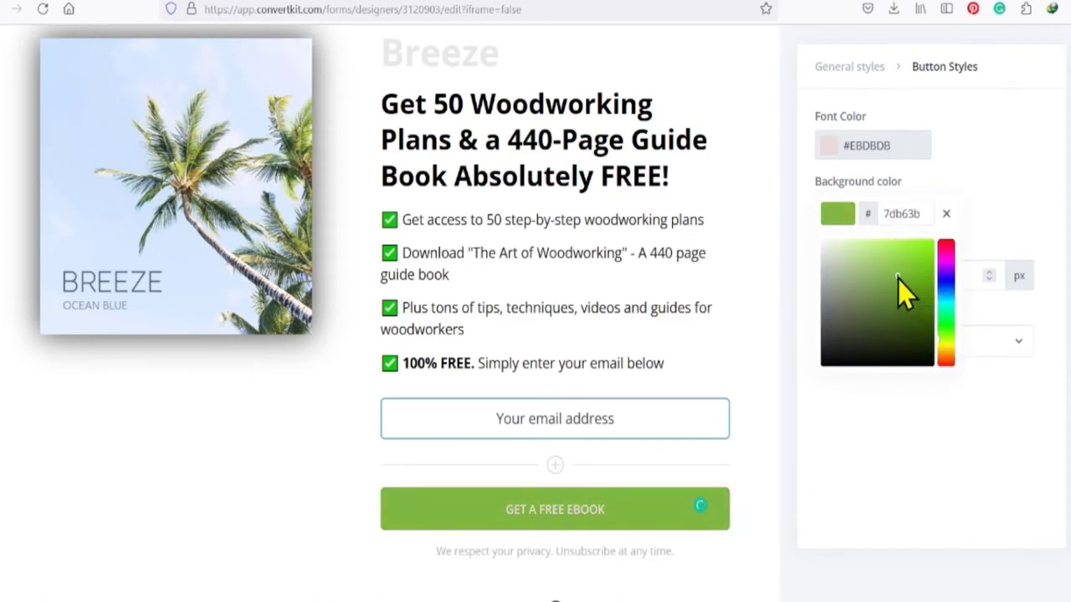
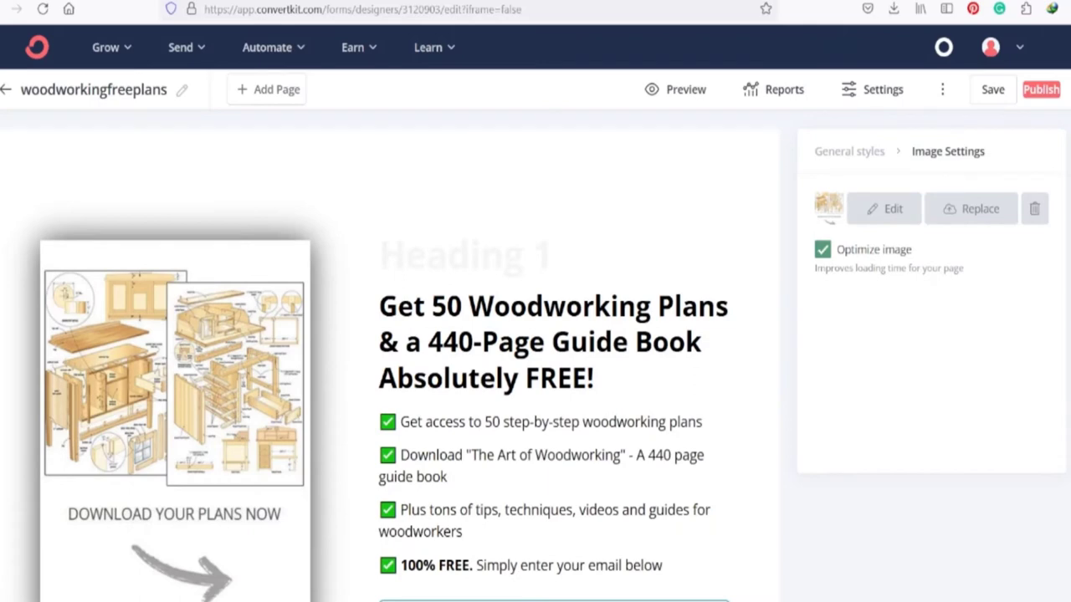
# Save the landing page and delete the "© 2020 All rights reserved" text from the footer.
pyautogui.click(992, 51)
pyautogui.scroll(-6, 987, 311)
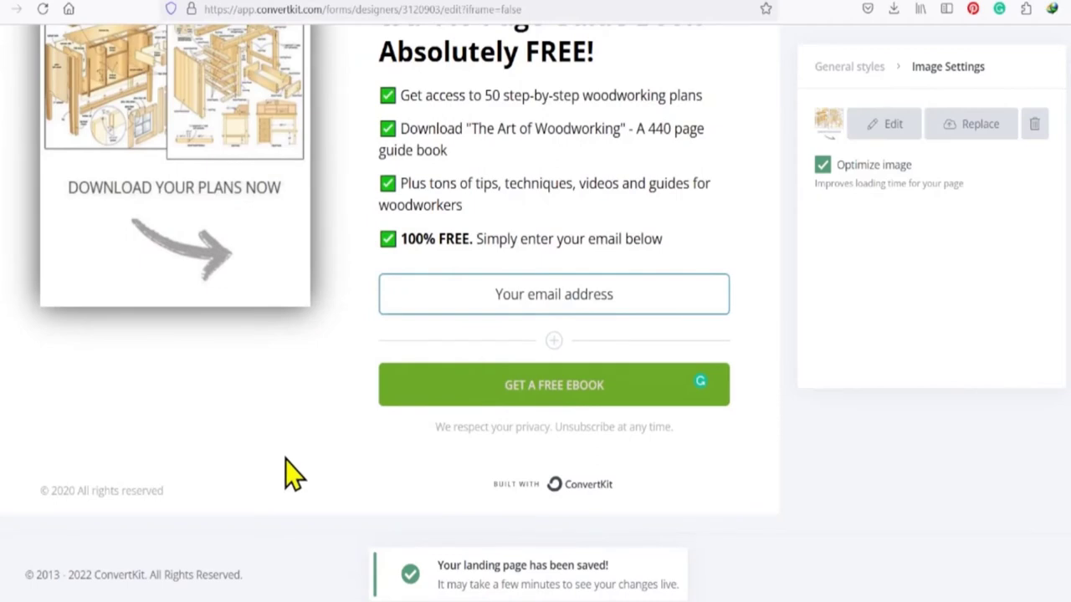
pyautogui.doubleClick(159, 492)
pyautogui.moveTo(45, 495); pyautogui.dragTo(180, 506)
pyautogui.press('BackSpace')
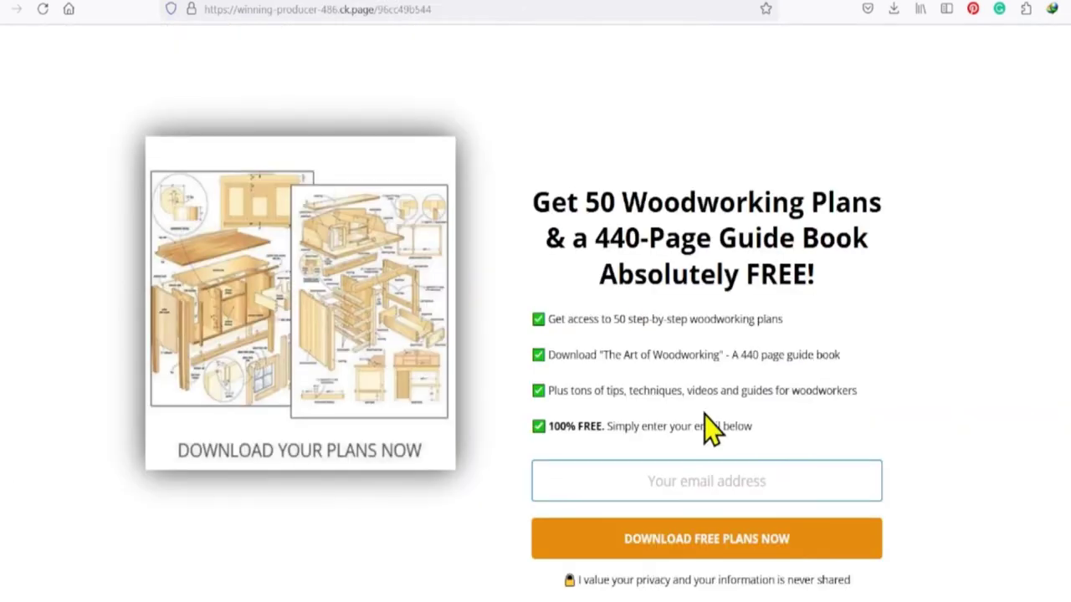
# Replace the note below the button with the finished example's text "🔒 I value your privacy and your information is never shared".
pyautogui.scroll(-1, 899, 538)
pyautogui.moveTo(856, 528); pyautogui.dragTo(561, 525)
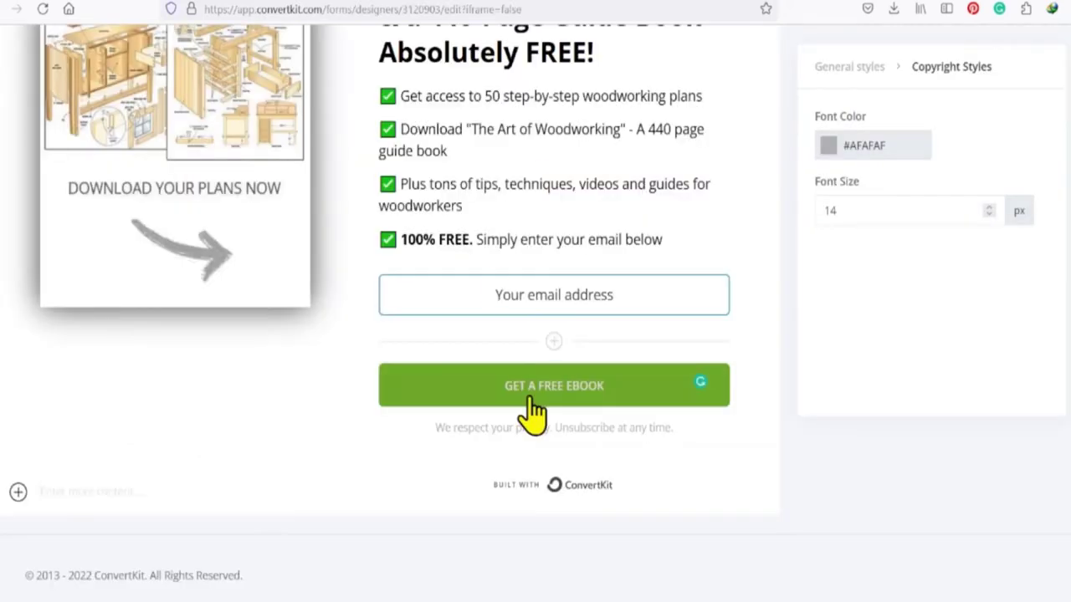
pyautogui.doubleClick(585, 429)
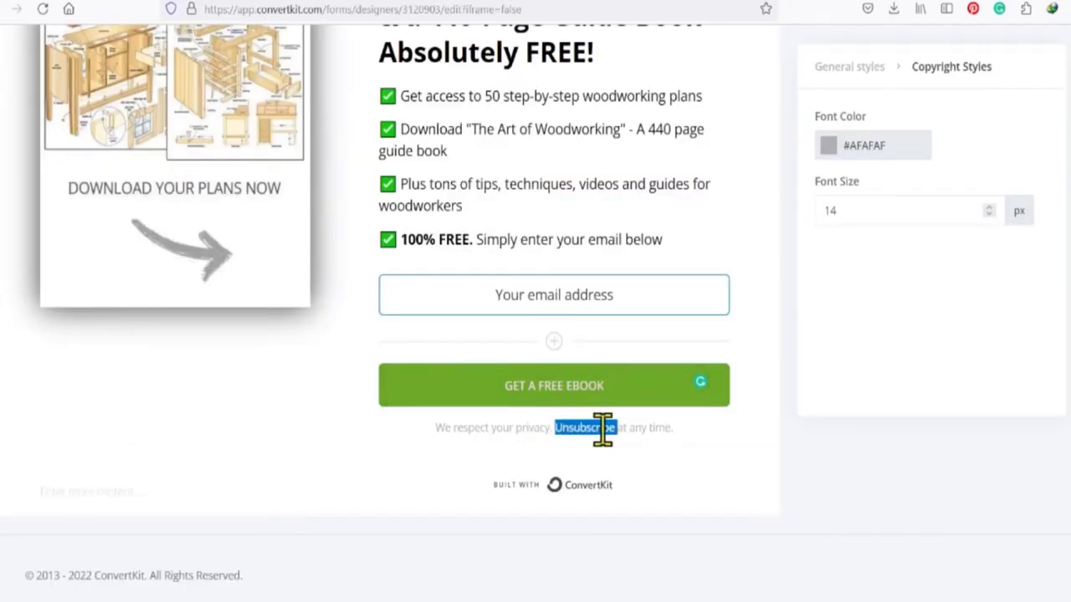
pyautogui.moveTo(444, 429); pyautogui.dragTo(733, 449)
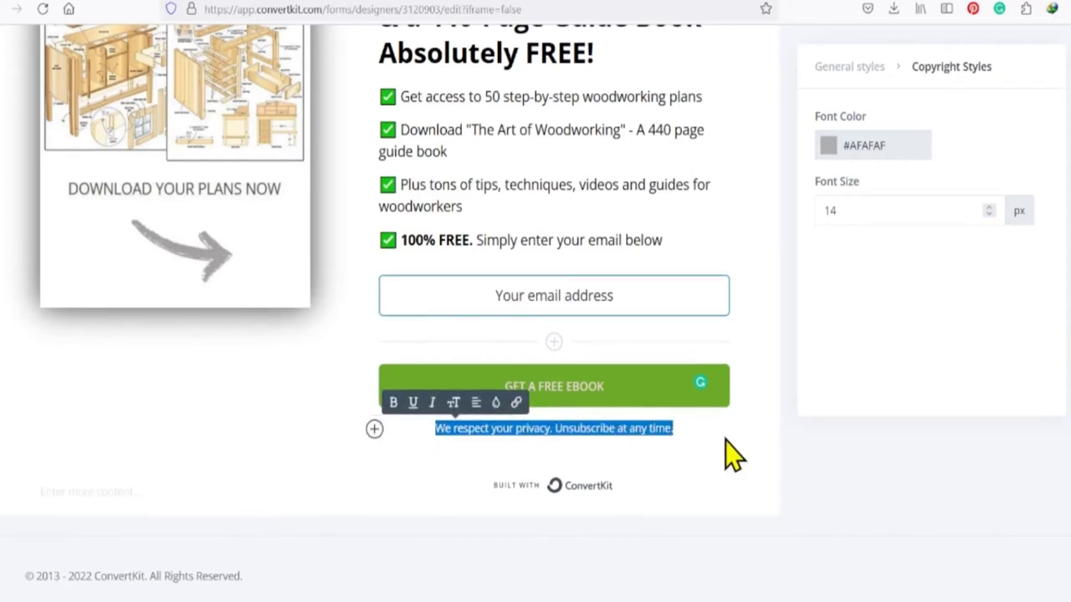
pyautogui.write('🔒 I value your privacy and your information is never shared')
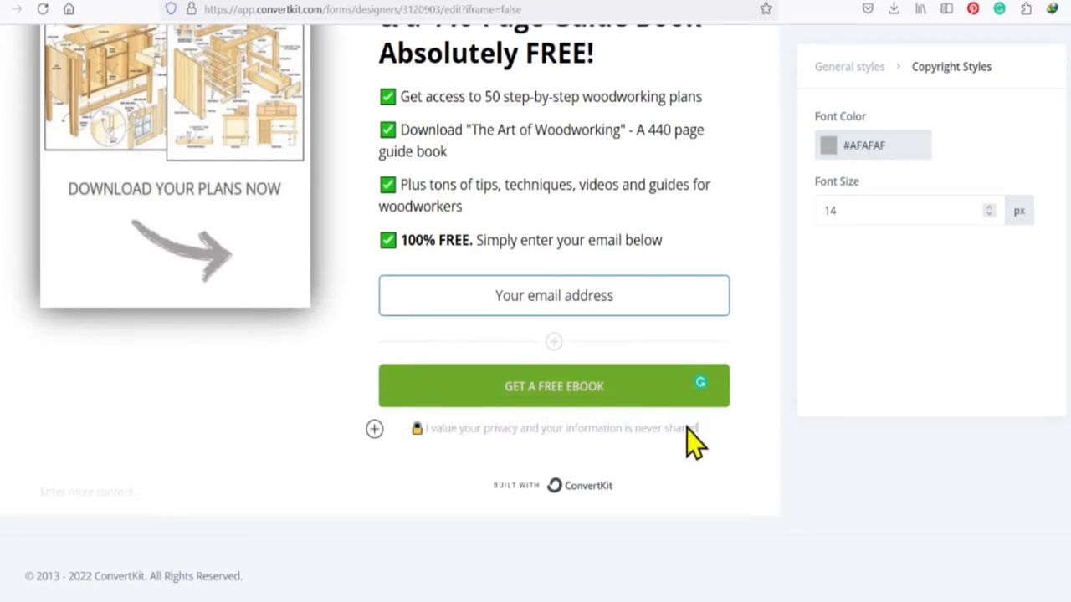
# Try to darken the font colour of the privacy note below the button.
pyautogui.click(871, 149)
pyautogui.moveTo(836, 224); pyautogui.dragTo(831, 317)
pyautogui.click(845, 465)
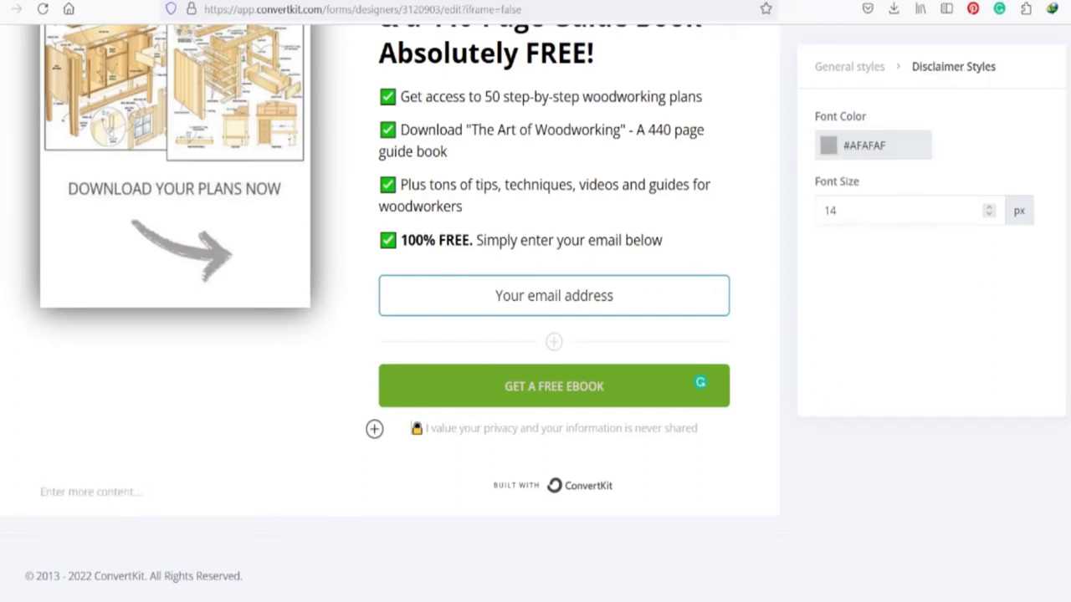
# Save the landing page with the new privacy note.
pyautogui.scroll(5, 845, 466)
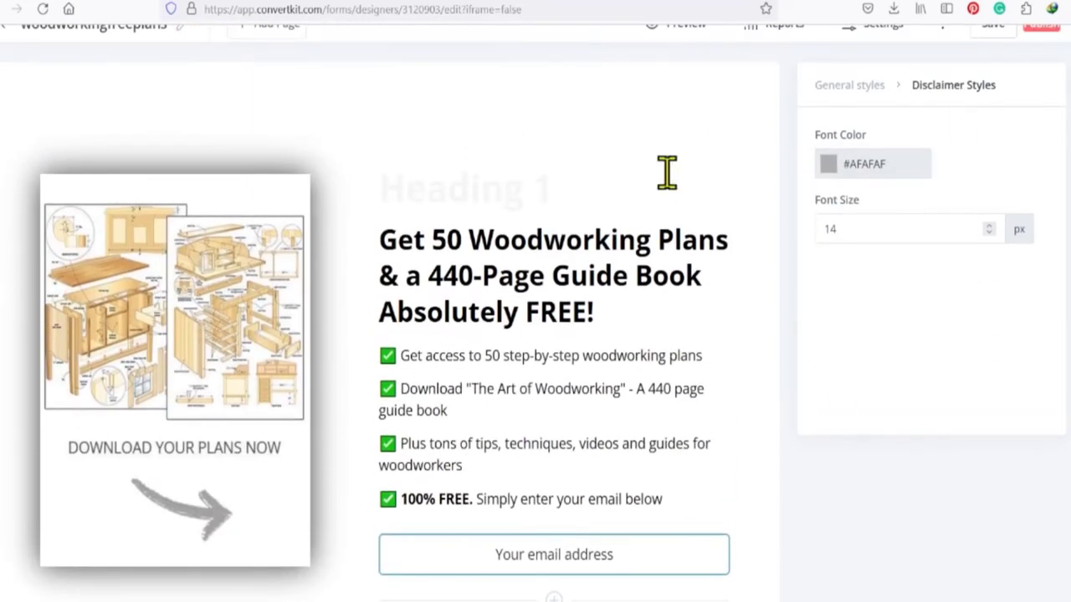
pyautogui.scroll(1, 390, 335)
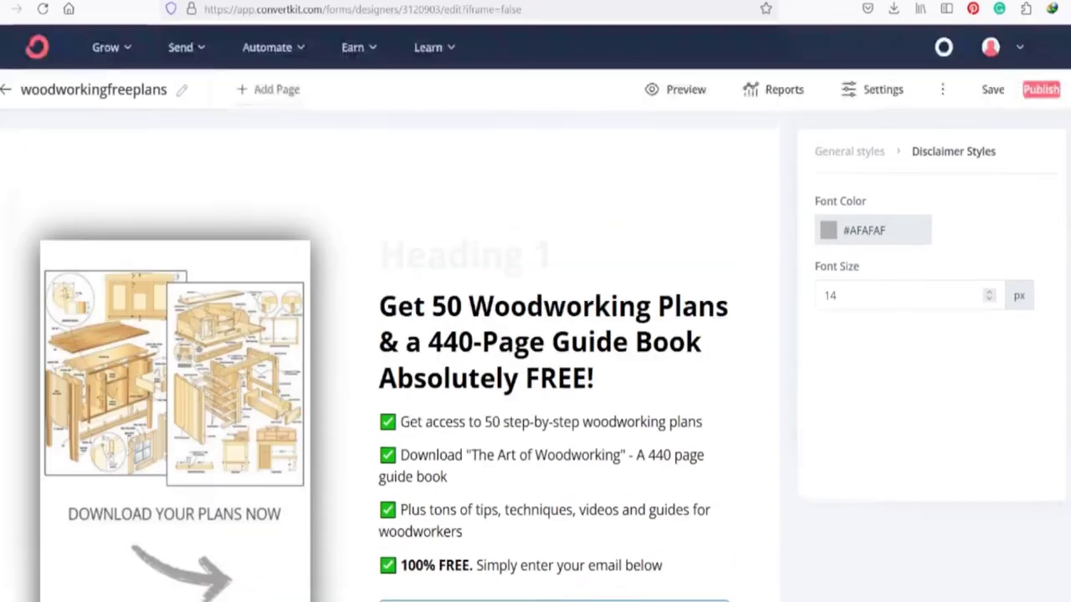
pyautogui.click(993, 92)
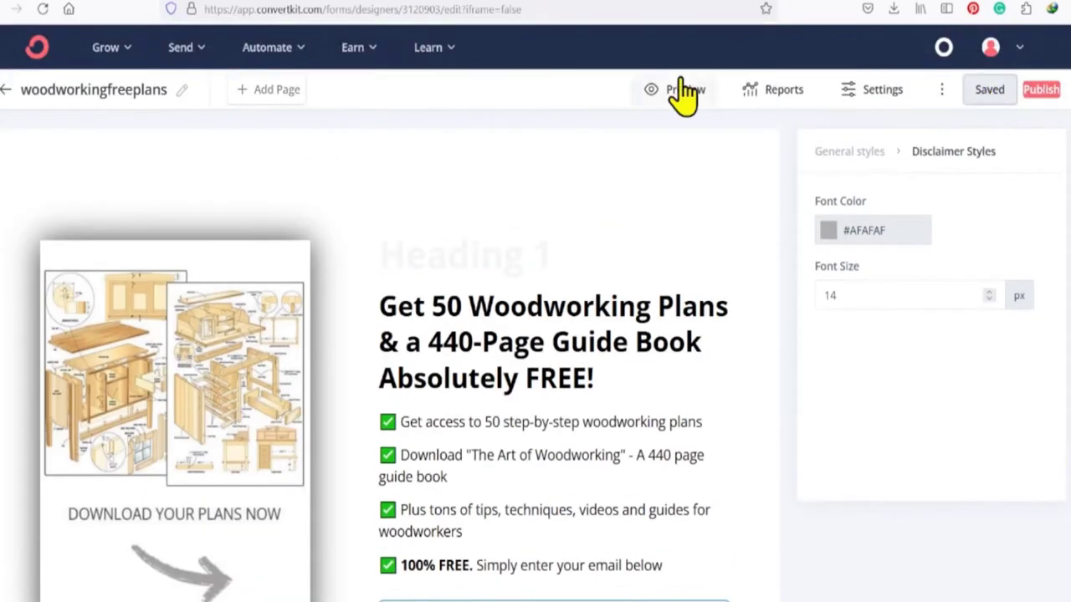
# Preview the landing page, check its image, text, email field and button, and return to the editor.
pyautogui.scroll(-3, 390, 334)
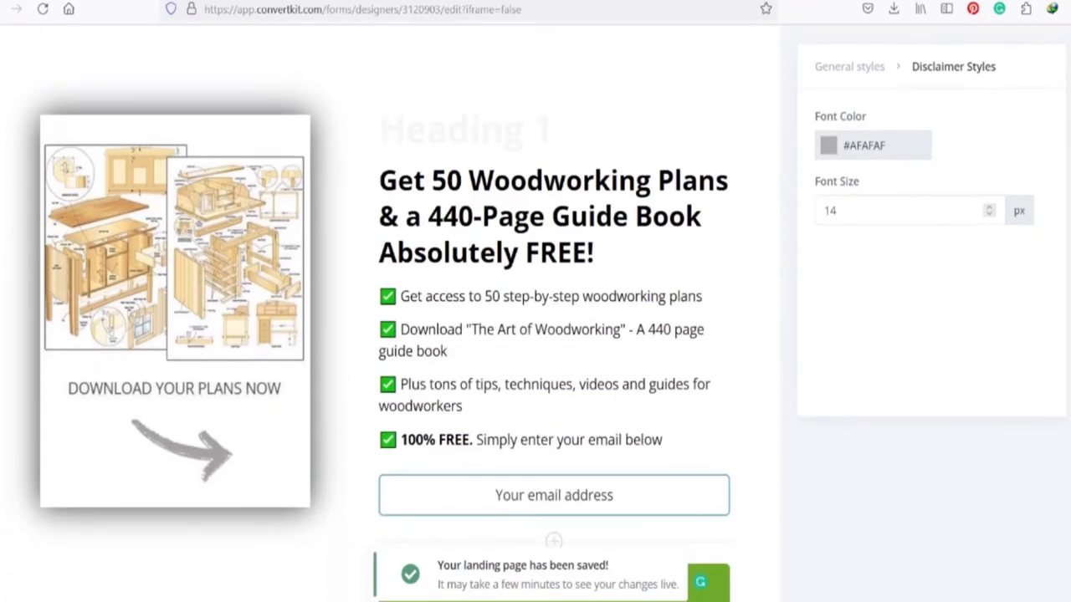
pyautogui.scroll(3, 390, 335)
pyautogui.scroll(-4, 390, 335)
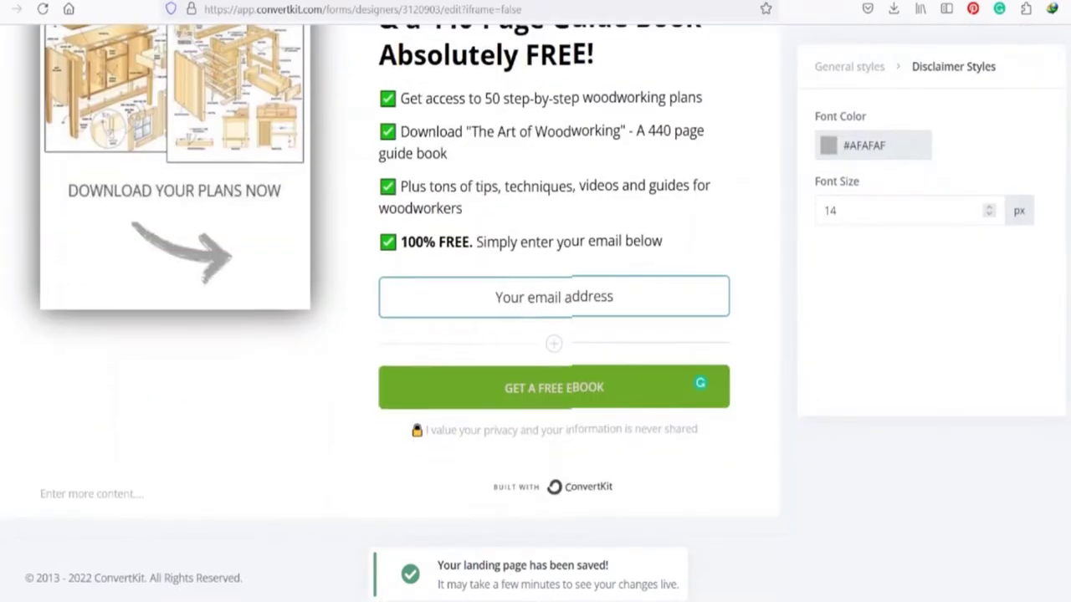
pyautogui.scroll(4, 390, 335)
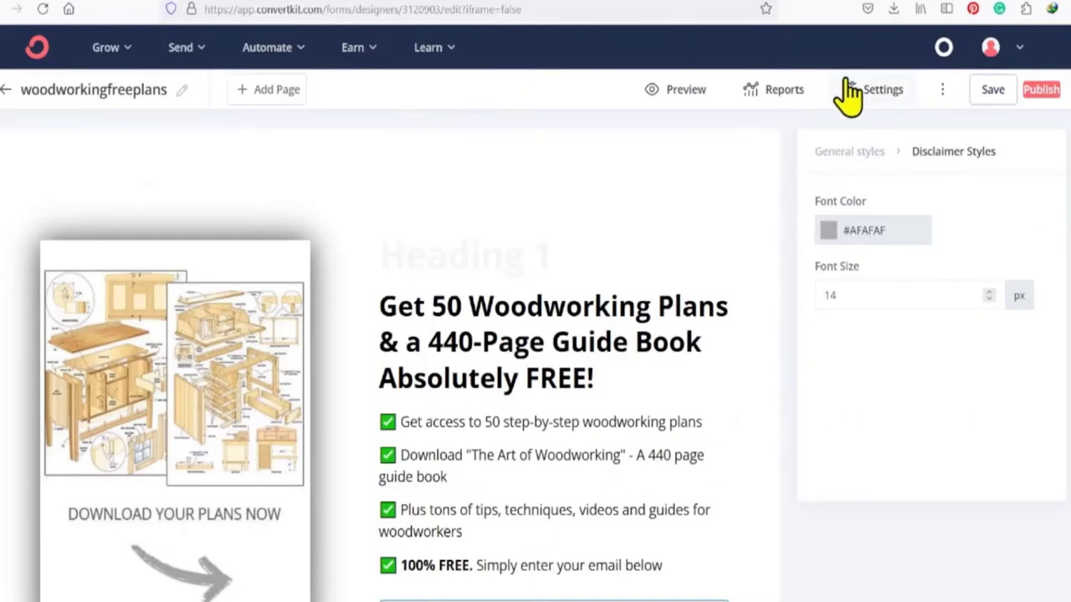
pyautogui.click(684, 90)
pyautogui.scroll(-3, 535, 334)
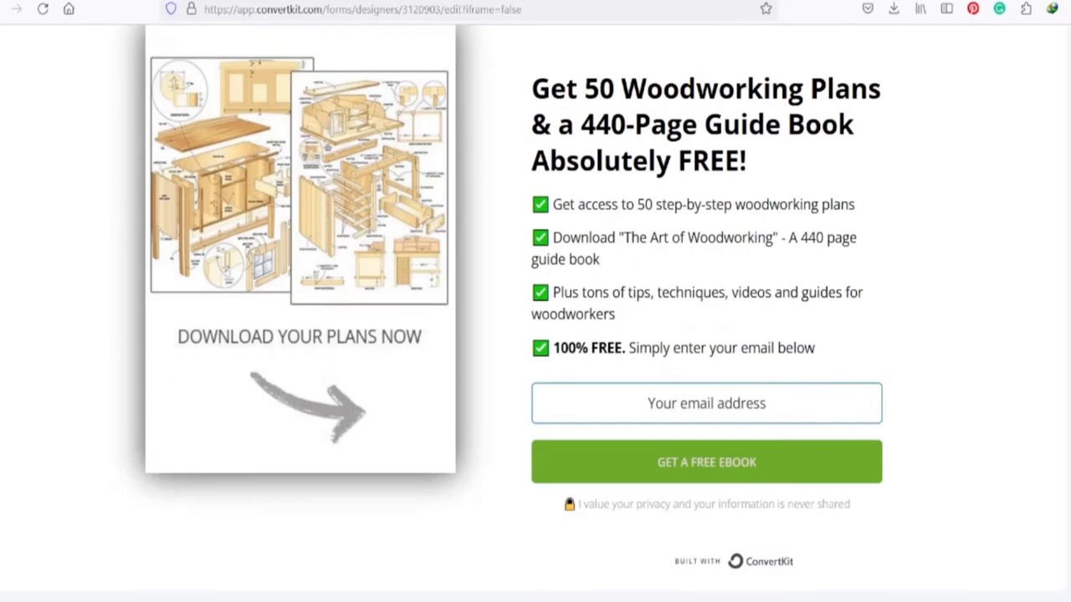
pyautogui.scroll(1, 535, 334)
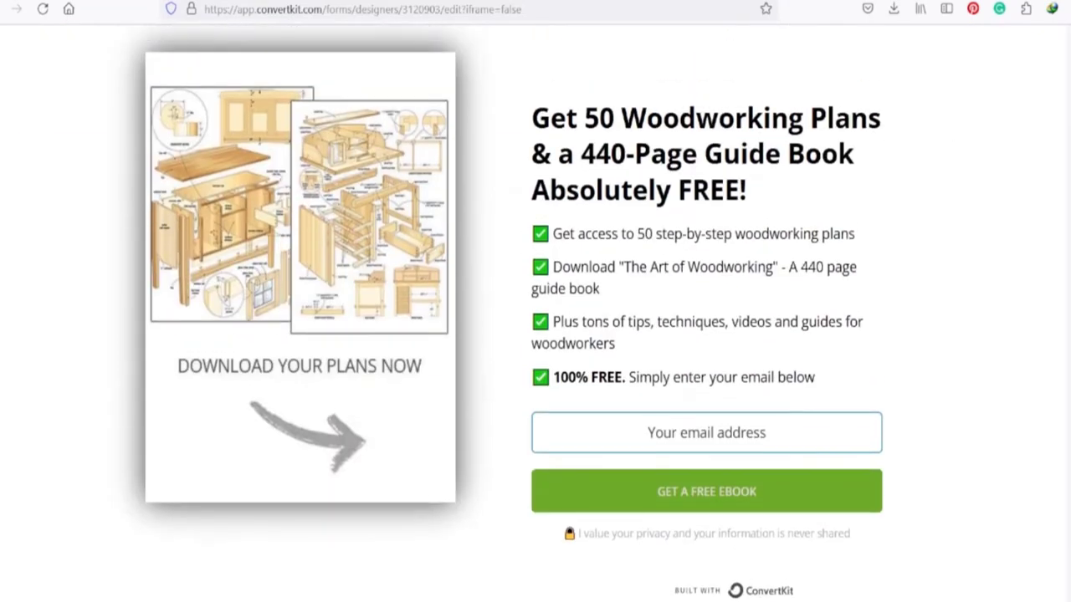
pyautogui.scroll(1, 507, 313)
pyautogui.scroll(3, 1033, 58)
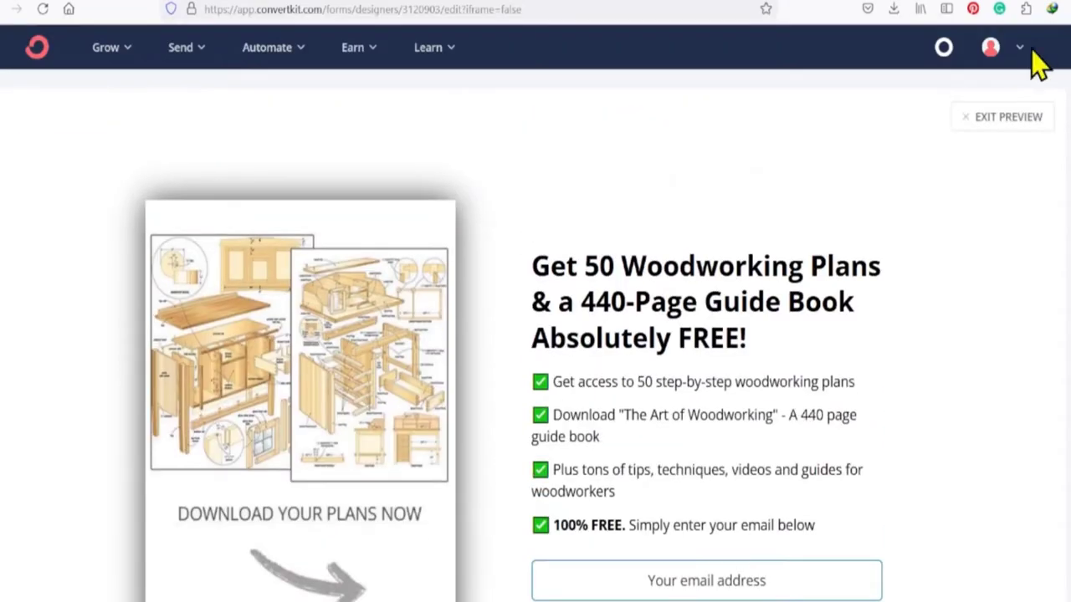
pyautogui.click(1004, 121)
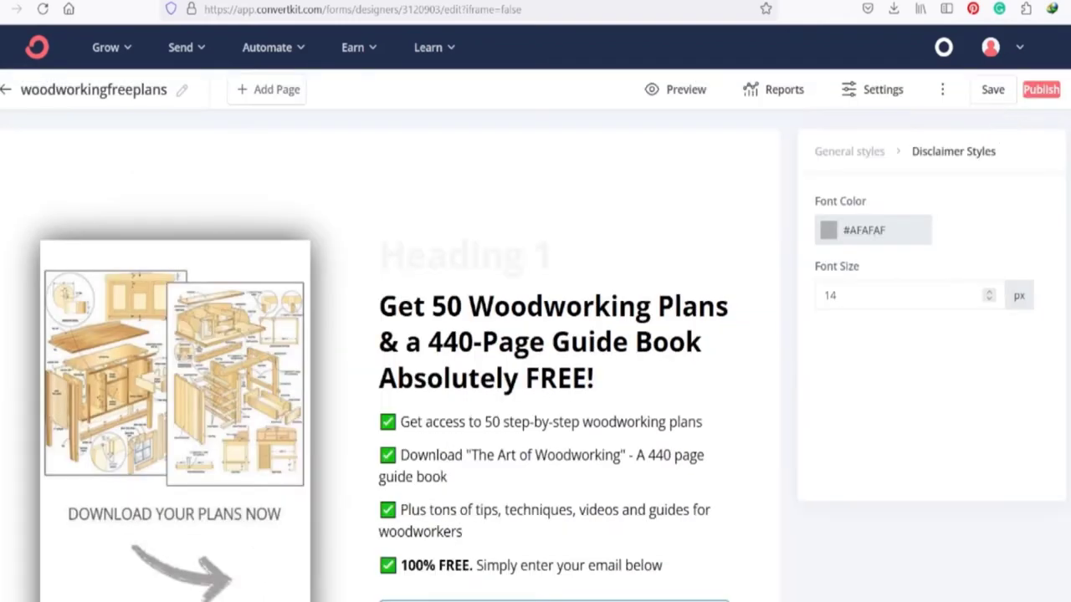
# Set the font colour of the privacy note below the button to black (#000000).
pyautogui.scroll(-3, 824, 387)
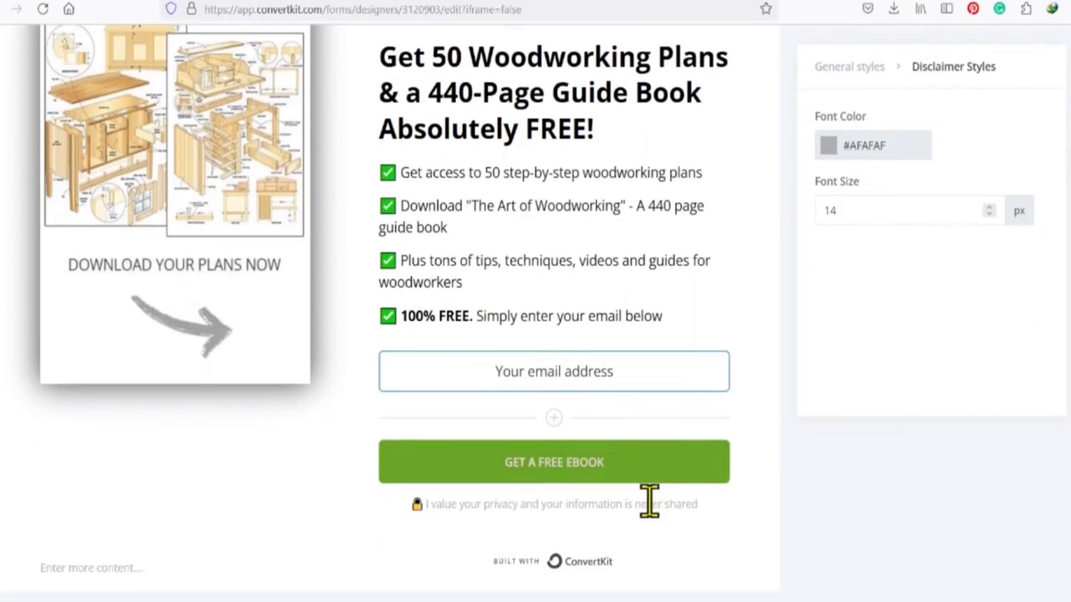
pyautogui.moveTo(412, 505); pyautogui.dragTo(707, 509)
pyautogui.hotkey('ctrl', 'z')
pyautogui.tripleClick(617, 509)
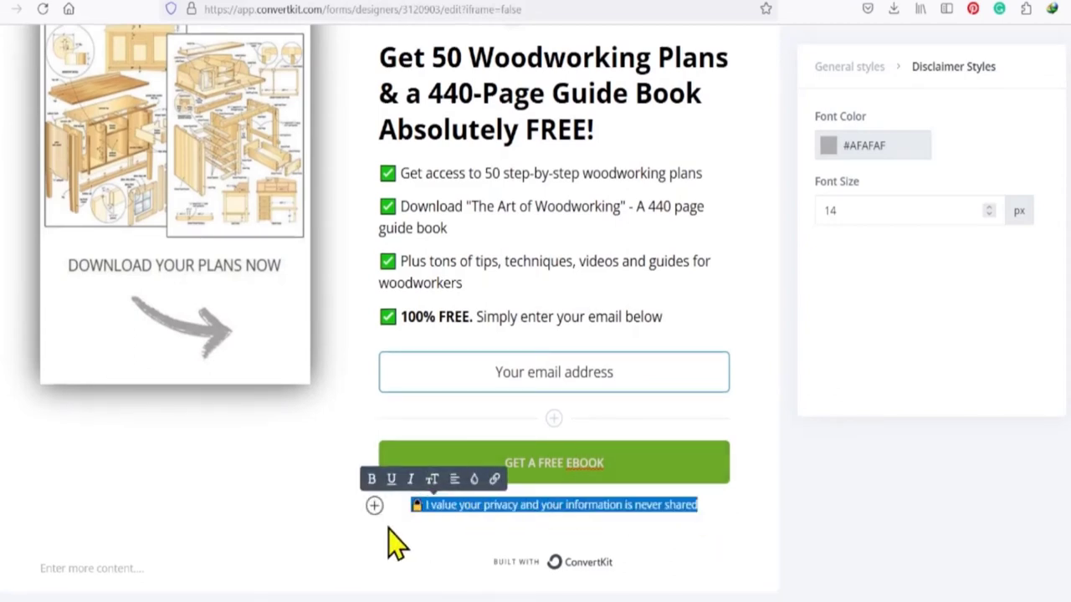
pyautogui.click(870, 151)
pyautogui.moveTo(836, 275); pyautogui.dragTo(821, 328)
pyautogui.click(841, 510)
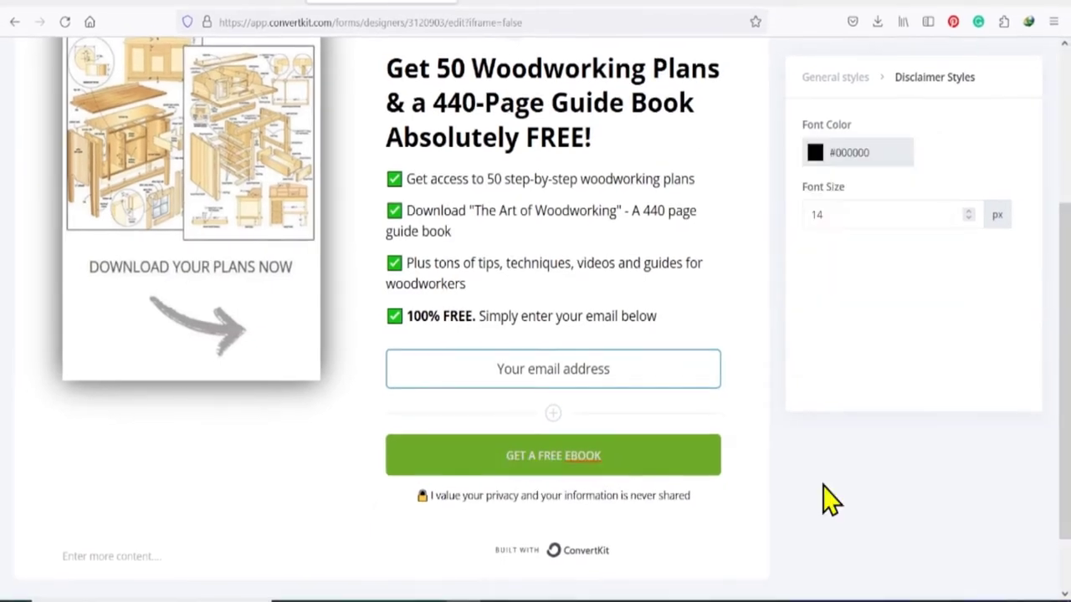
# In the landing page settings, choose to redirect new subscribers to an external page.
pyautogui.scroll(3, 1064, 368)
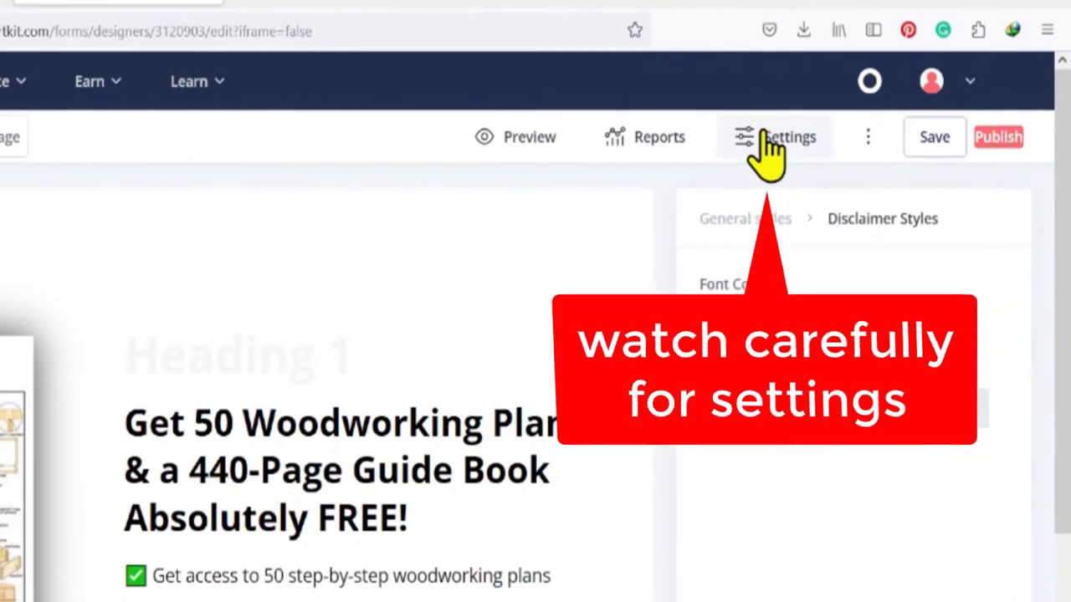
pyautogui.click(768, 151)
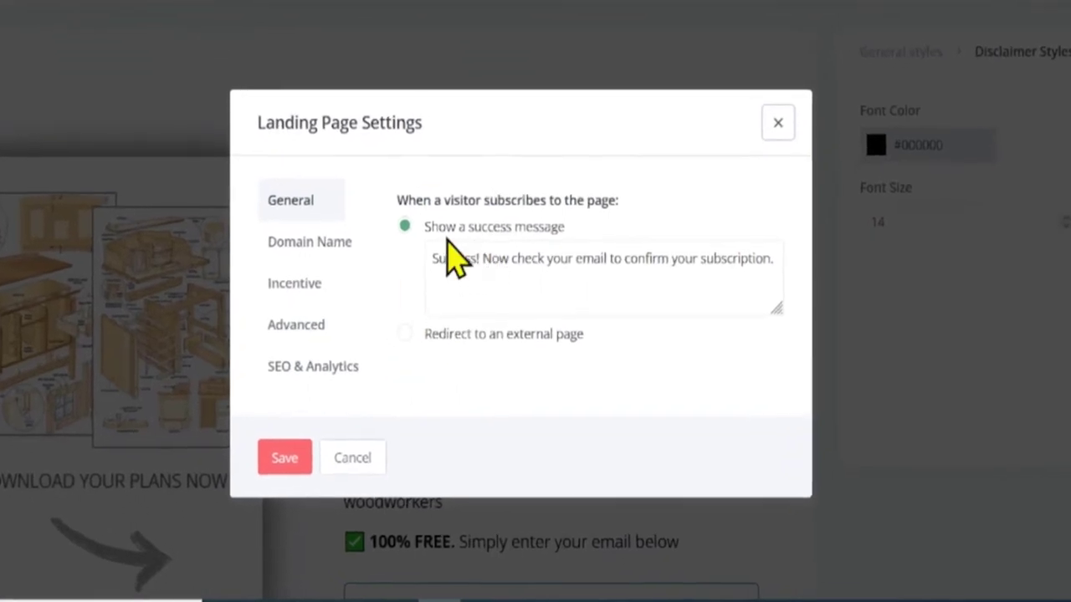
pyautogui.click(404, 336)
pyautogui.click(502, 292)
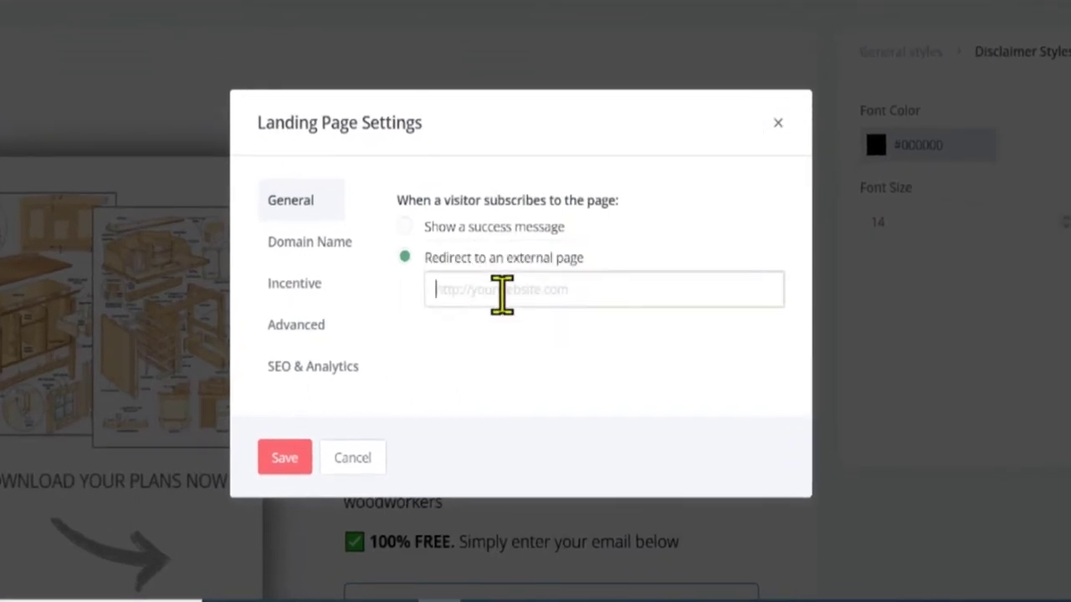
# Switch to Chrome and copy the "Free Plans Thank You Page (For your own autoresponder)" link from the Teds Woodworking affiliate resources page.
pyautogui.moveTo(396, 599)
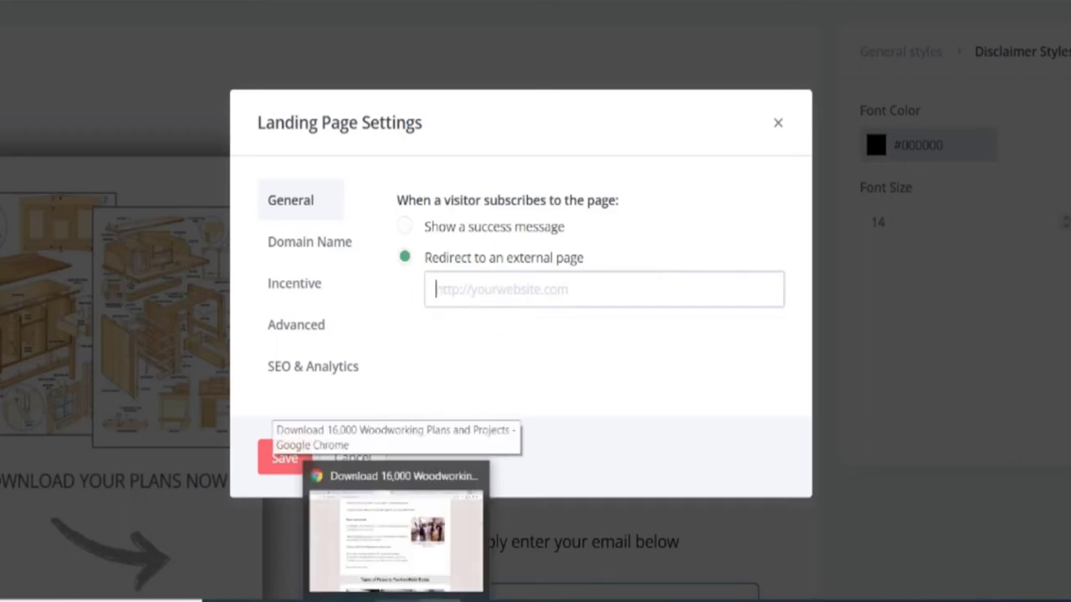
pyautogui.click(395, 536)
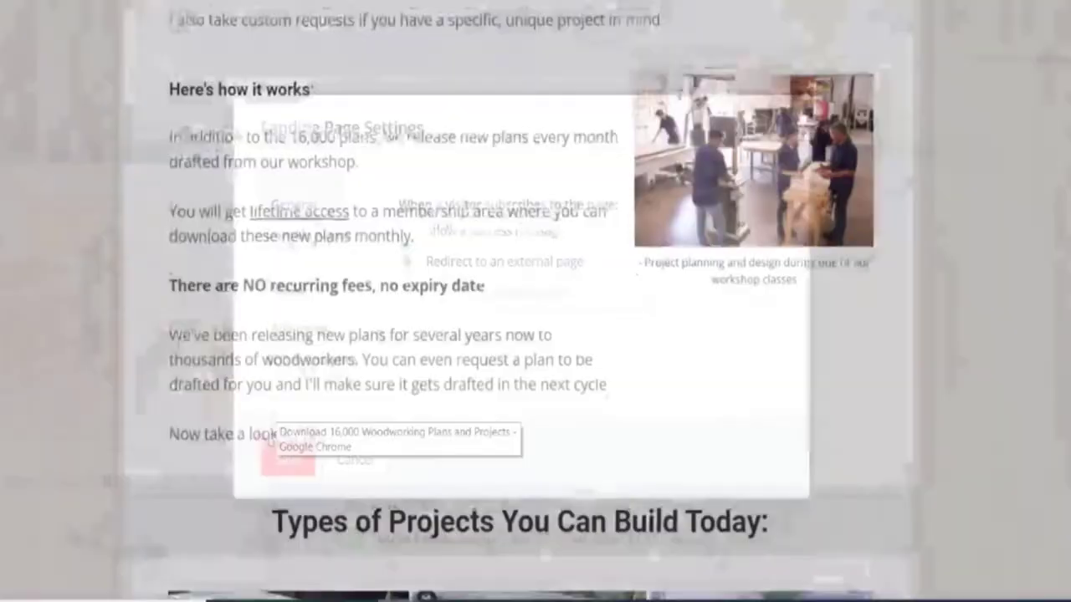
pyautogui.click(358, 2)
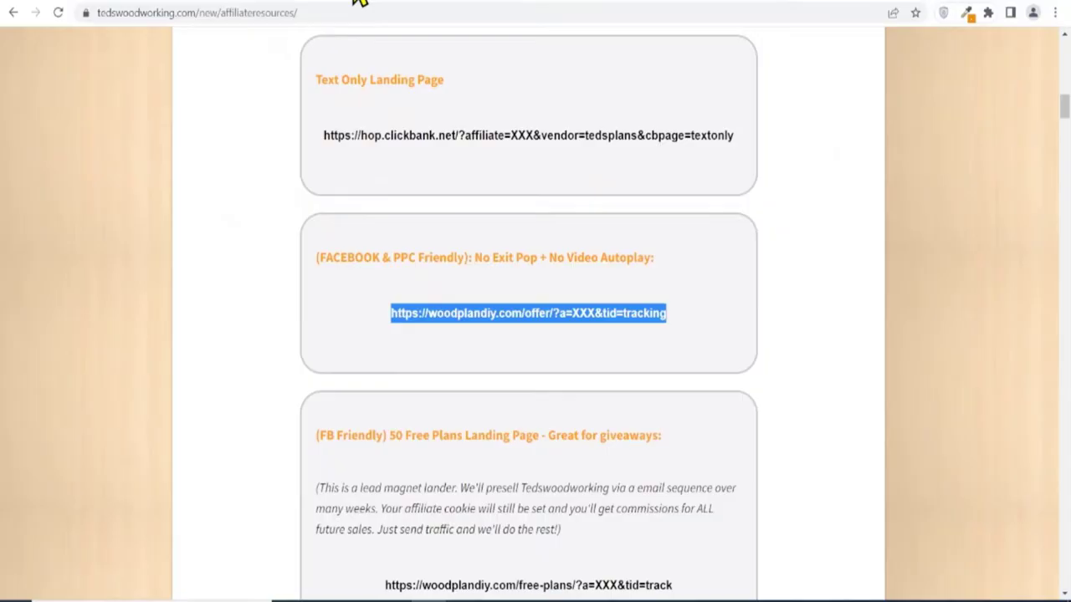
pyautogui.click(752, 248)
pyautogui.moveTo(1062, 107); pyautogui.dragTo(1066, 137)
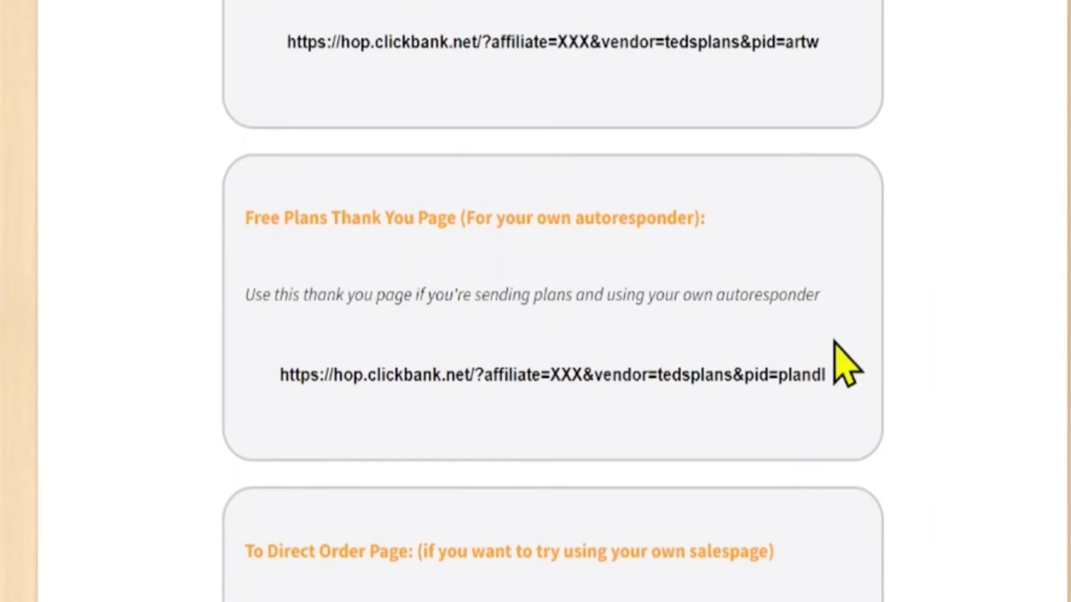
pyautogui.moveTo(829, 373); pyautogui.dragTo(280, 378)
pyautogui.hotkey('ctrl', 'c')
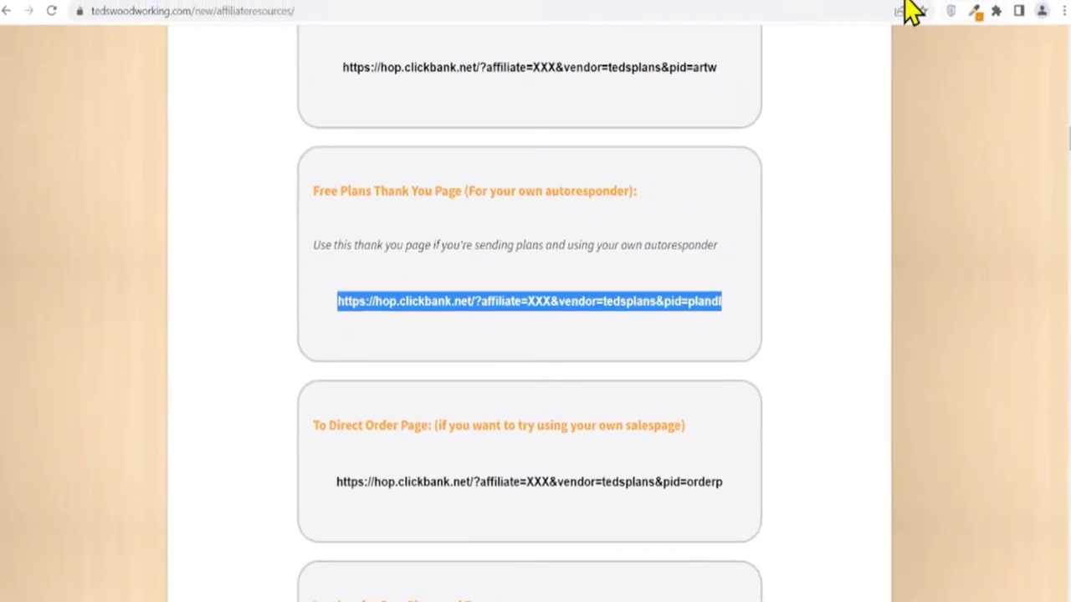
# Open the copied thank-you page link in a new browser tab, replacing the XXX placeholder with the ClickBank affiliate nickname.
pyautogui.hotkey('ctrl', 't')
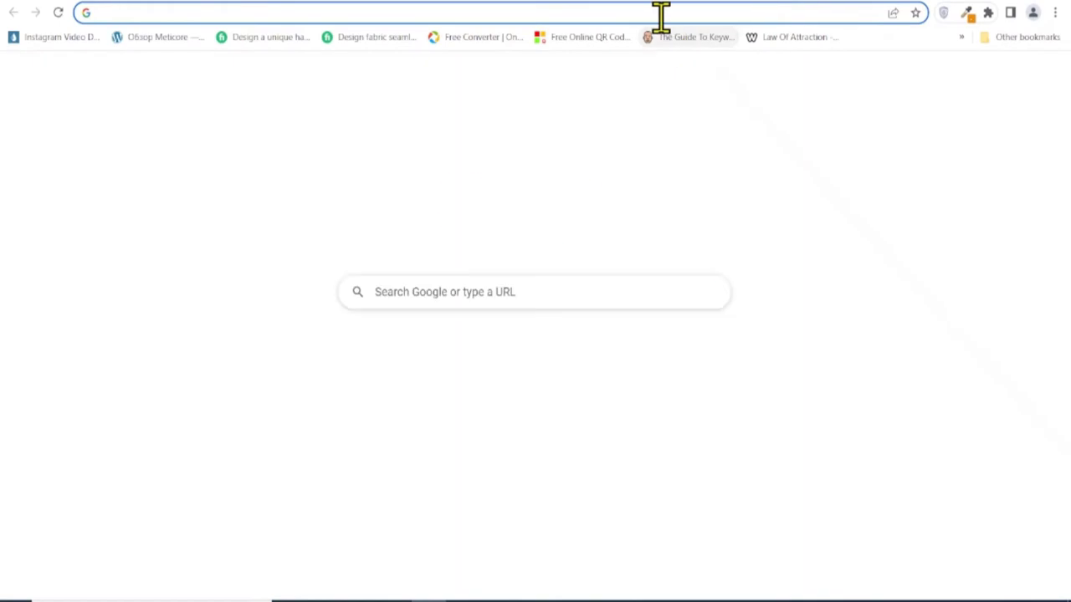
pyautogui.click(661, 15)
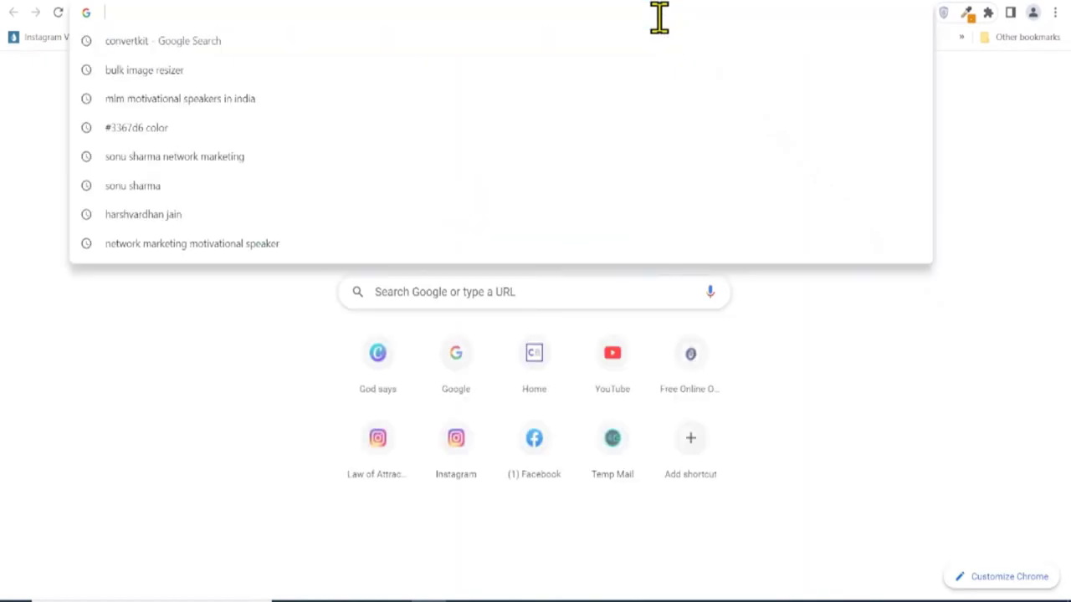
pyautogui.hotkey('ctrl', 'v')
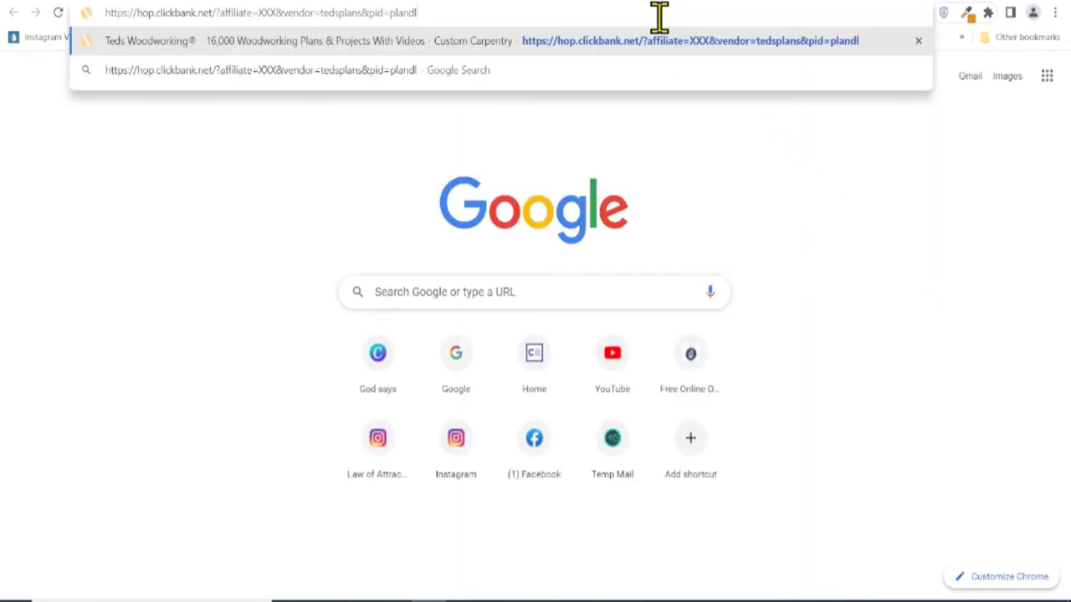
pyautogui.doubleClick(268, 12)
pyautogui.write('pr')
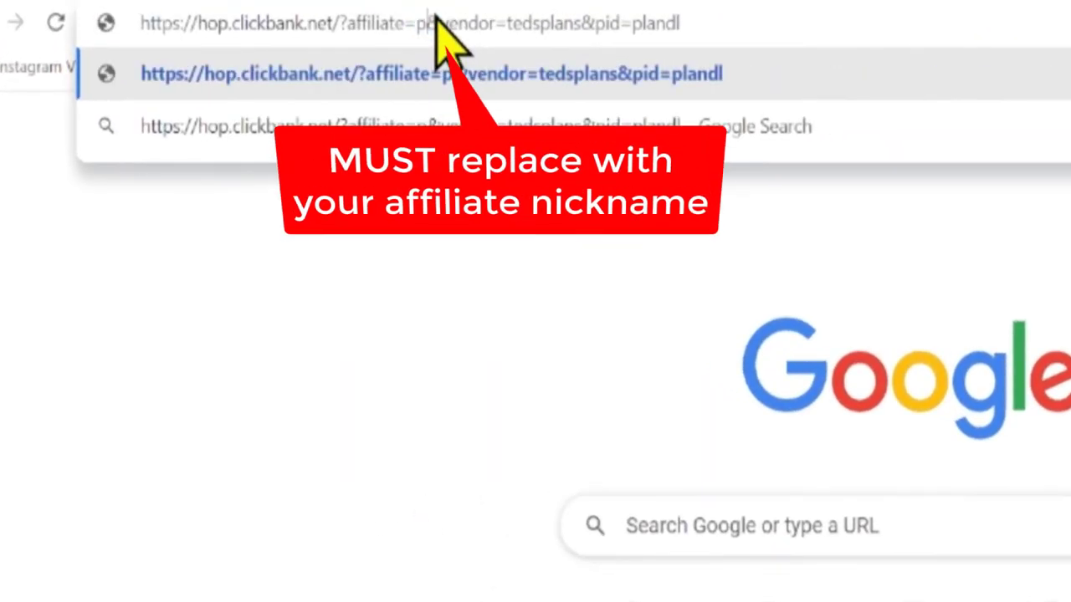
pyautogui.write('tm75')
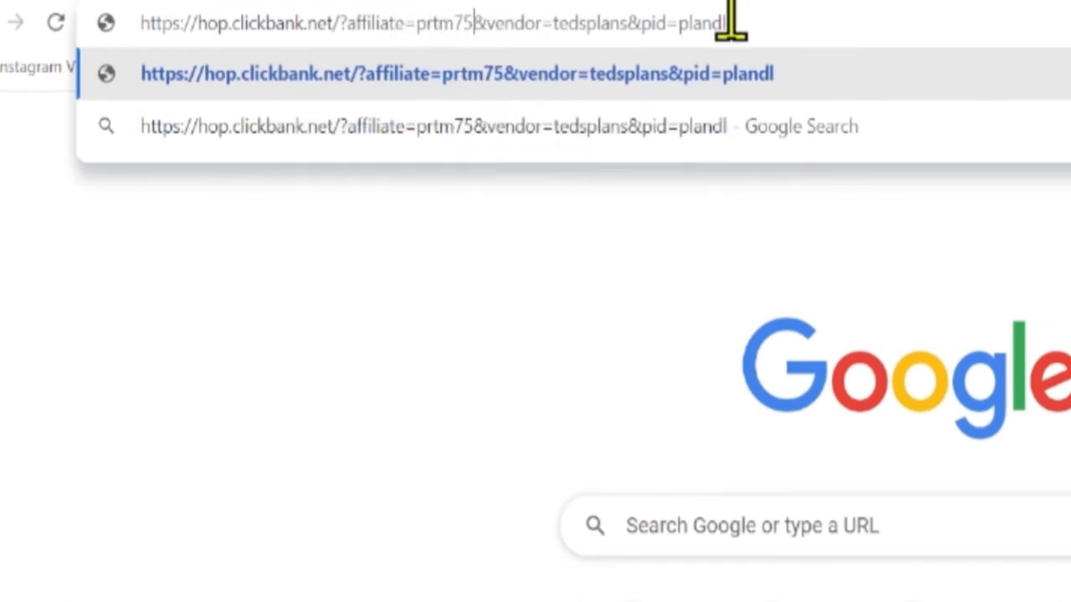
pyautogui.press('Return')
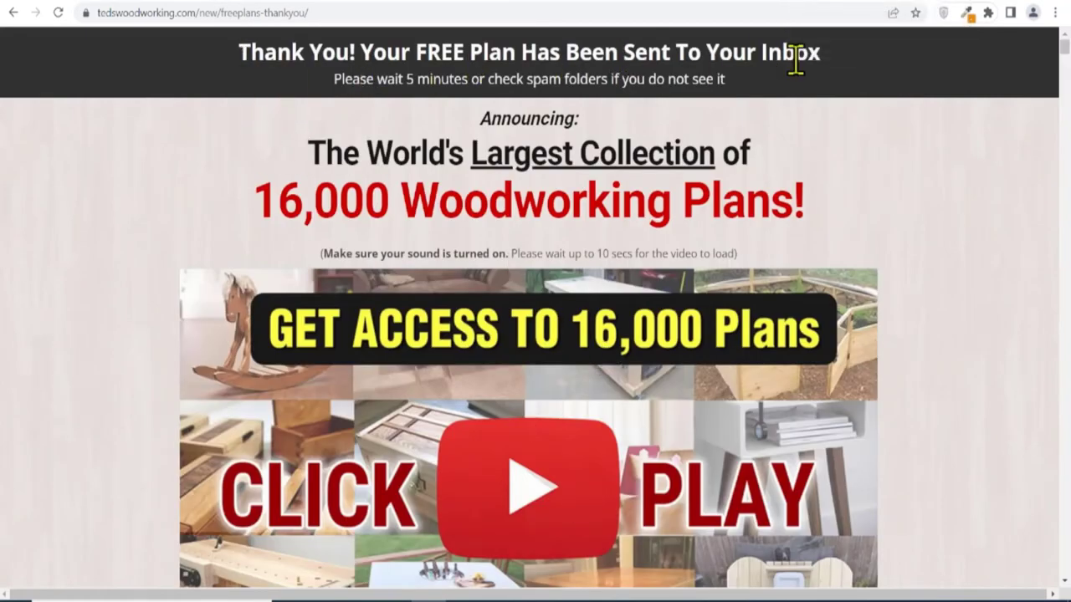
# Examine the free plans thank-you page, from its video and launch price through the sales letter and project gallery, and return to its beginning.
pyautogui.scroll(-10, 1063, 50)
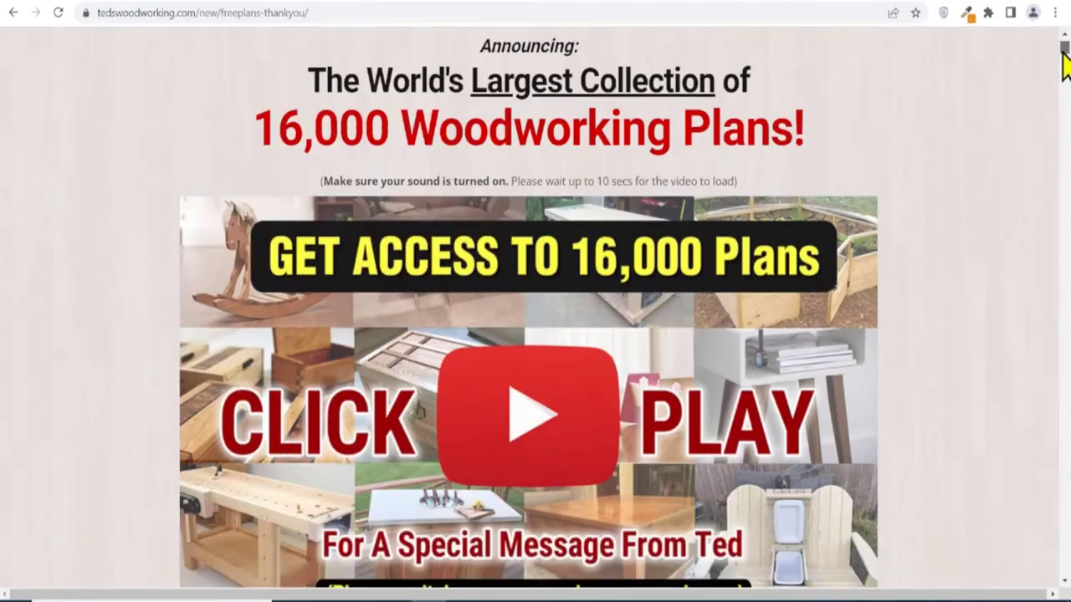
pyautogui.scroll(-2, 1064, 92)
pyautogui.moveTo(1063, 82); pyautogui.dragTo(1064, 57)
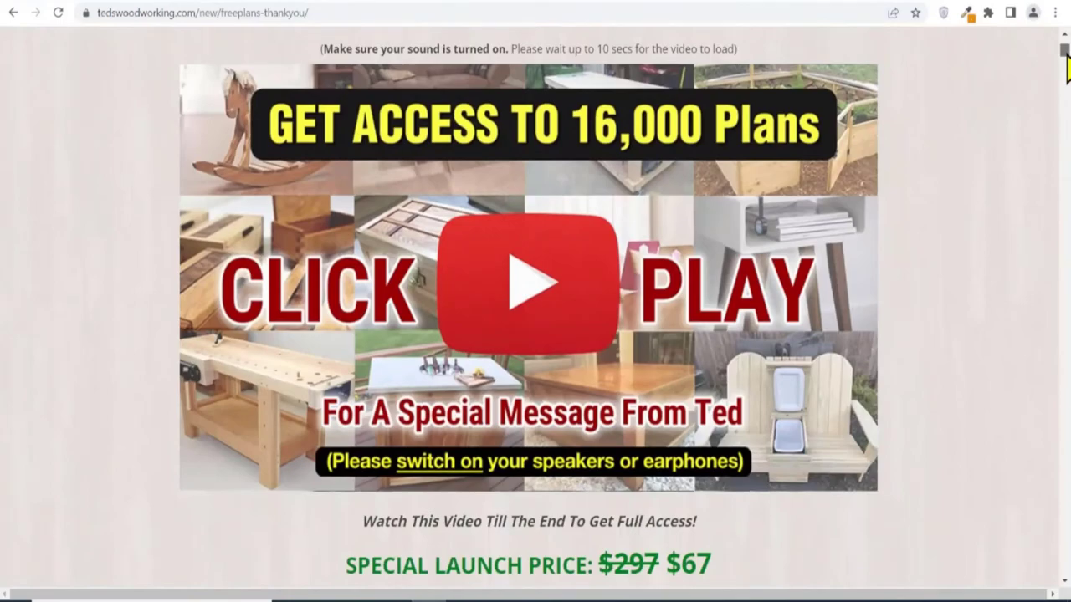
pyautogui.scroll(-12, 1066, 71)
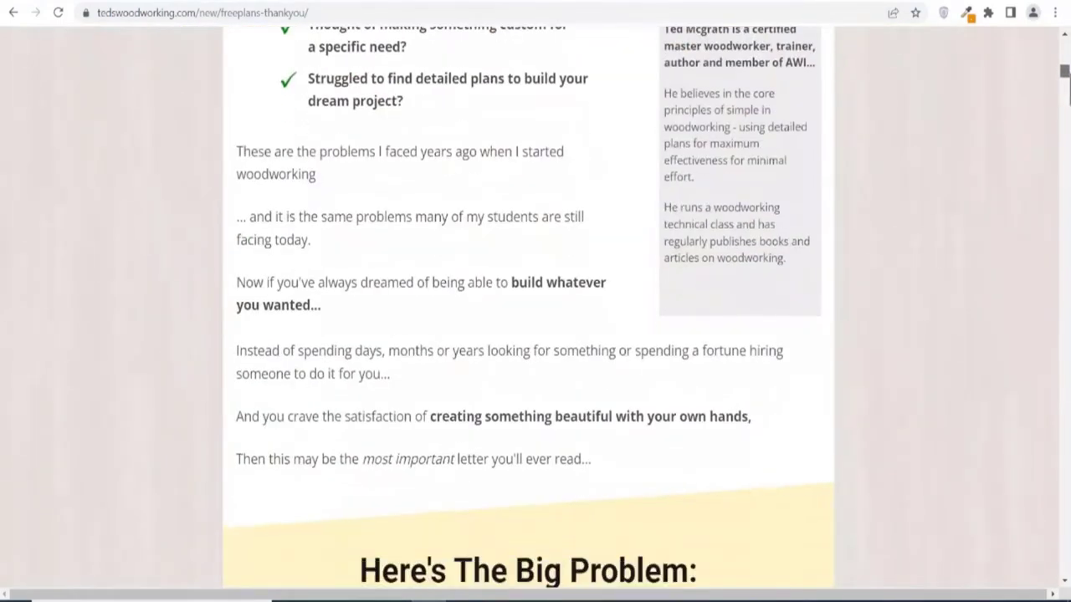
pyautogui.scroll(-10, 536, 308)
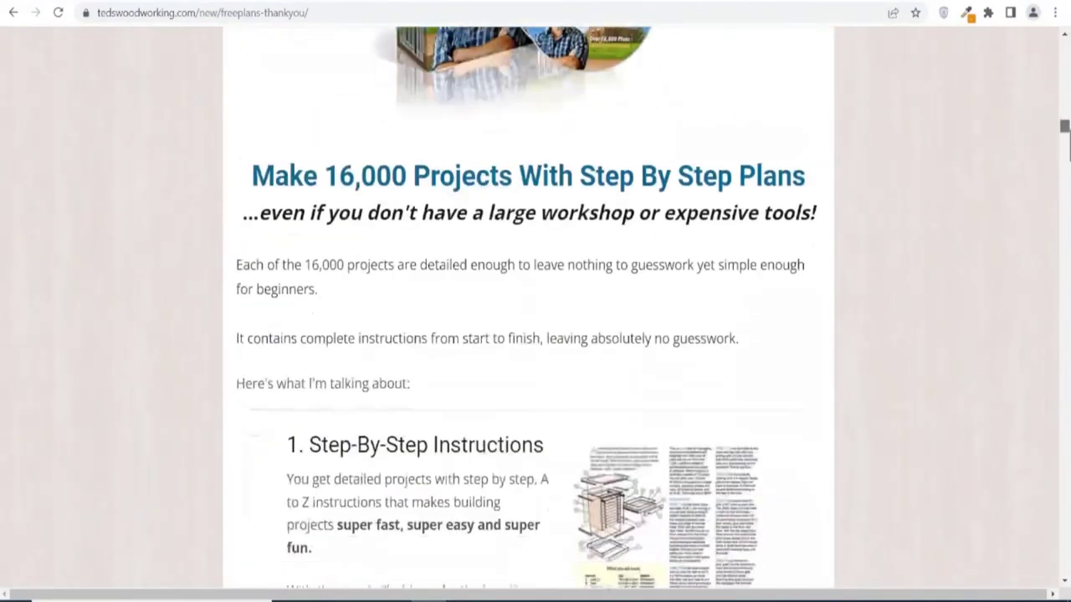
pyautogui.scroll(-10, 536, 308)
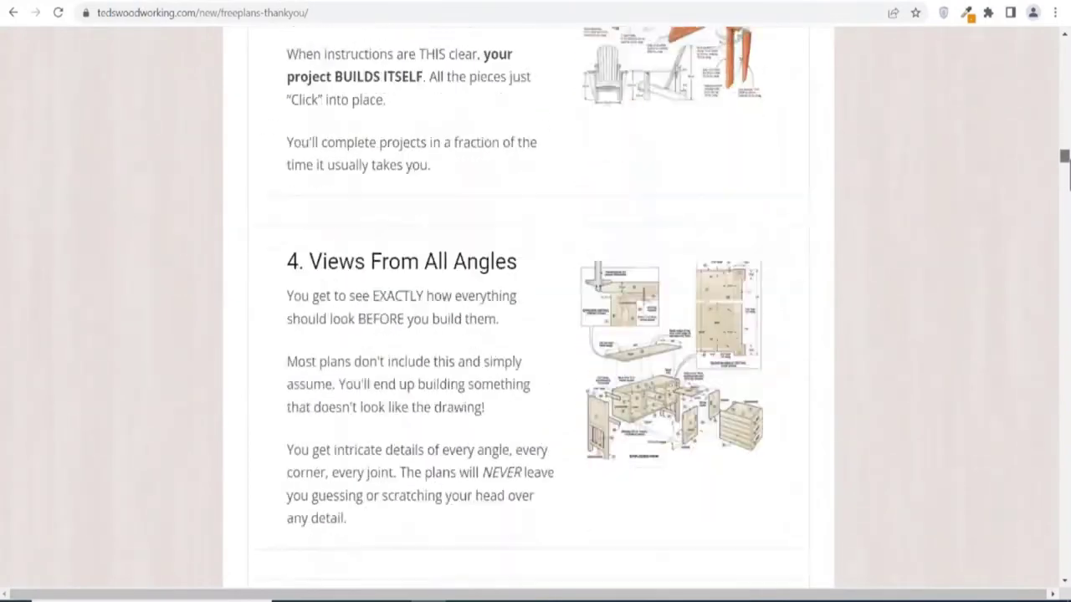
pyautogui.scroll(-12, 536, 307)
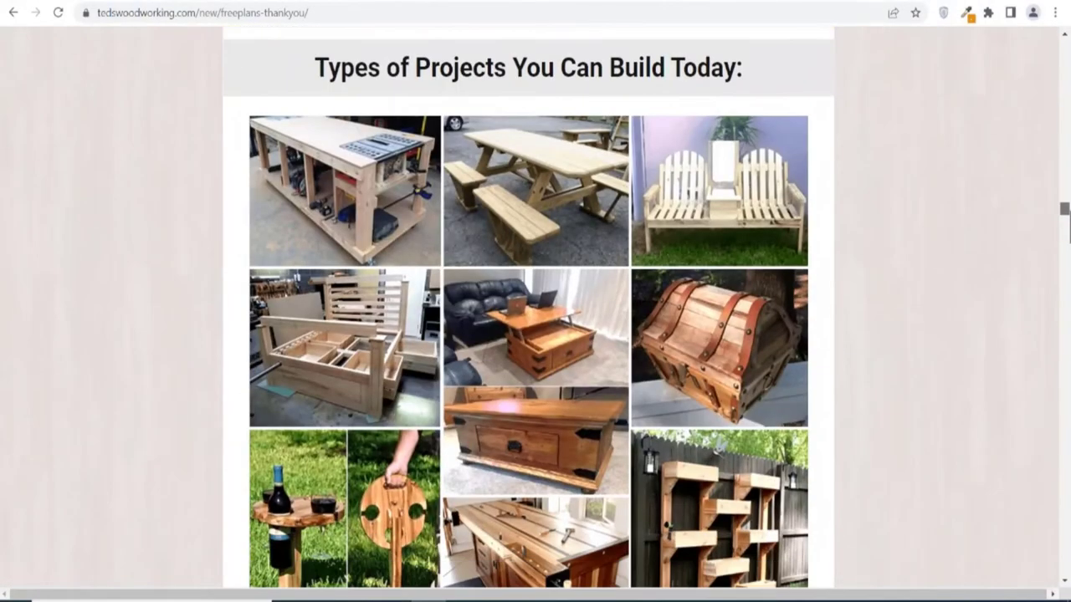
pyautogui.moveTo(1063, 207); pyautogui.dragTo(1067, 38)
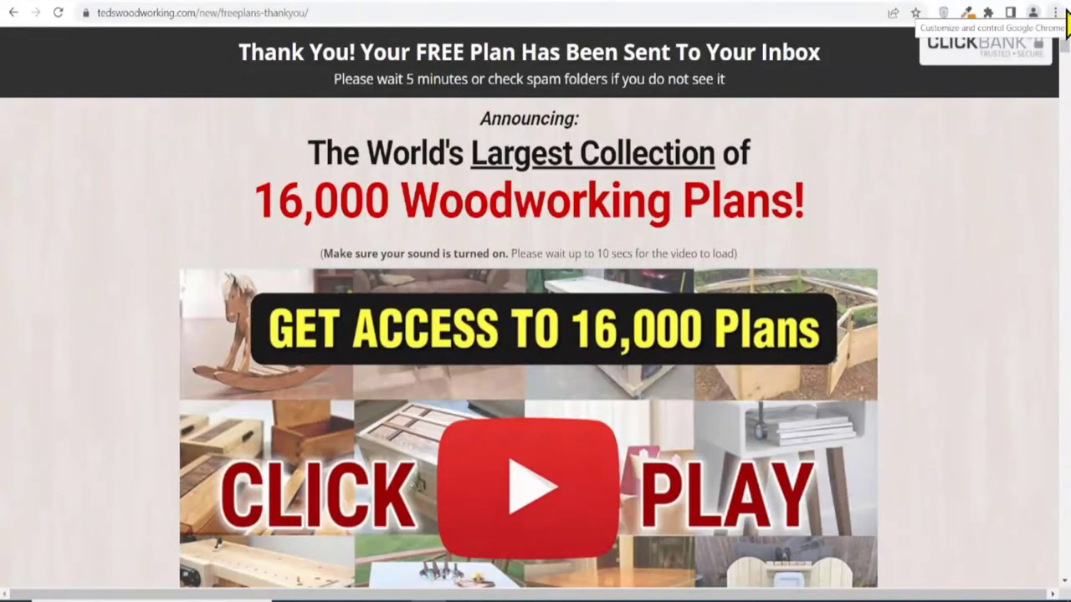
# Go back to the blank browser page, paste the thank-you link again, replace XXX with the affiliate nickname, and copy the whole link.
pyautogui.click(552, 12)
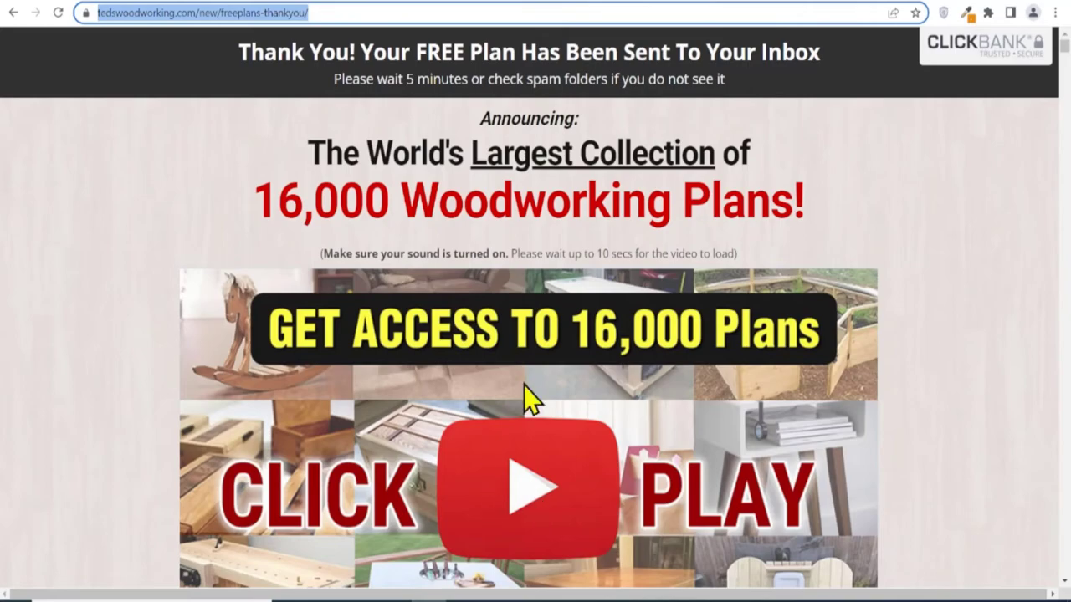
pyautogui.moveTo(6, 32)
pyautogui.click(13, 12)
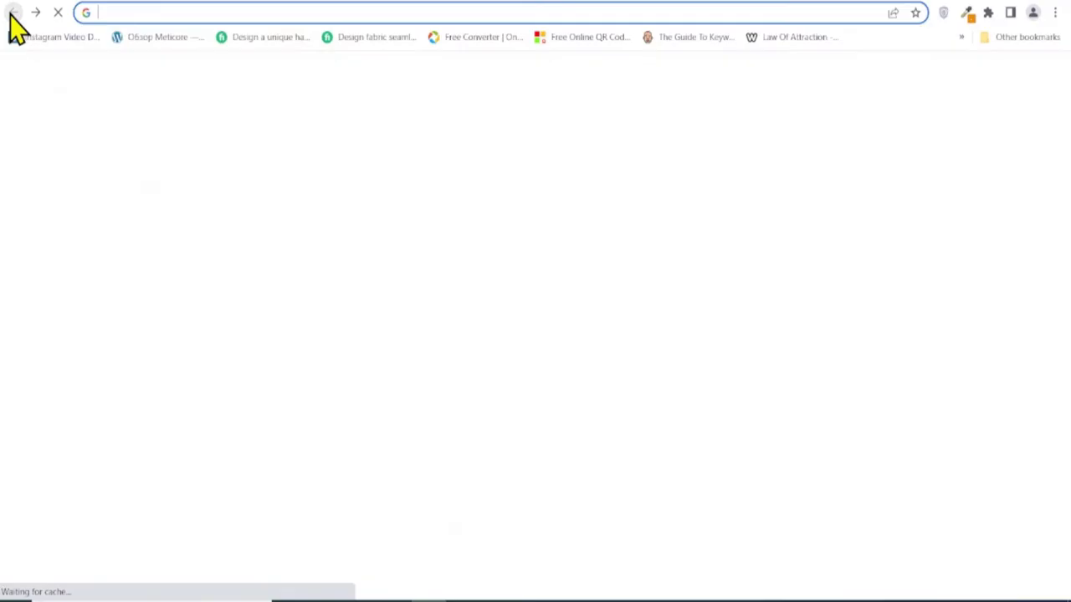
pyautogui.click(243, 13)
pyautogui.hotkey('ctrl', 'v')
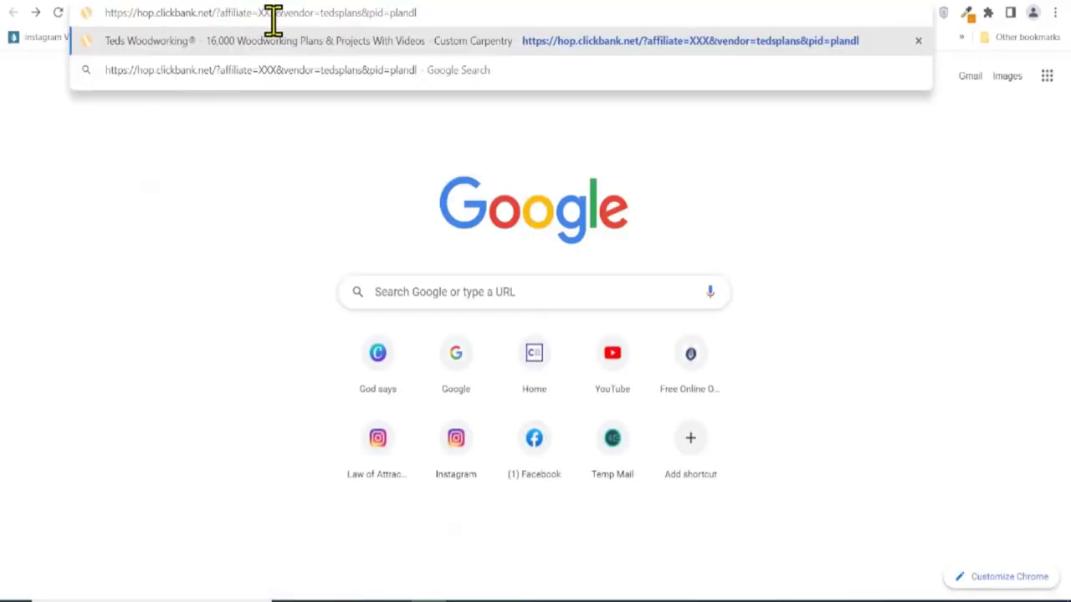
pyautogui.write('prtm7')
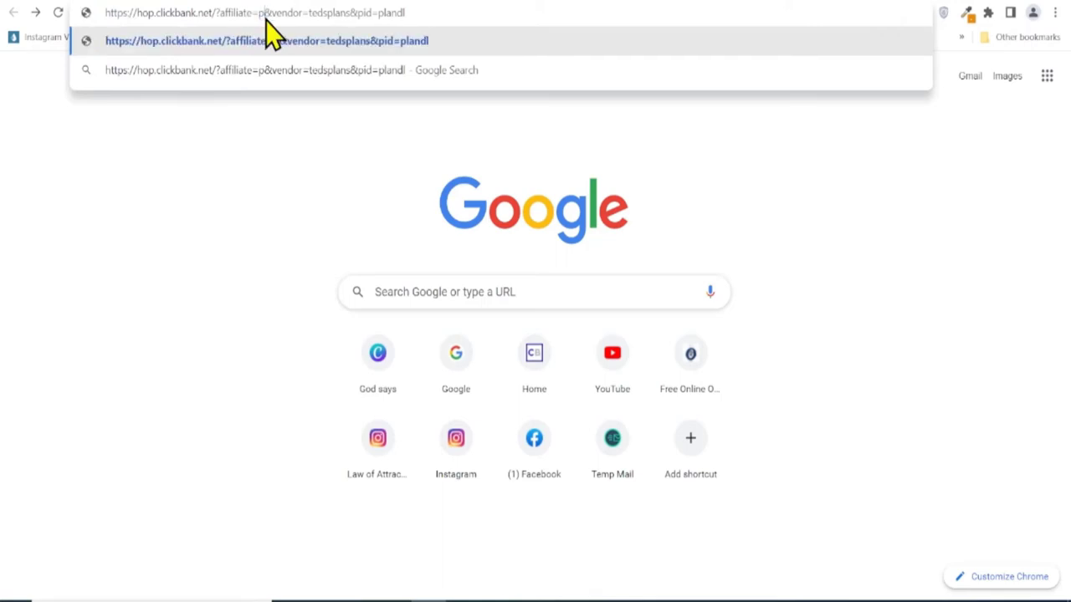
pyautogui.write('5')
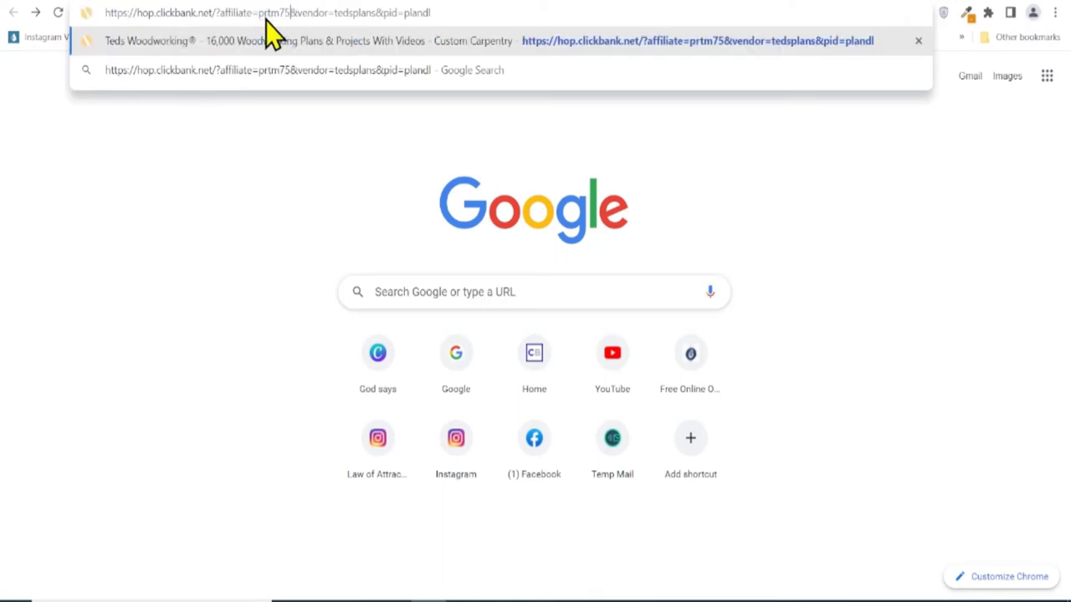
pyautogui.hotkey('ctrl', 'a')
pyautogui.hotkey('ctrl', 'c')
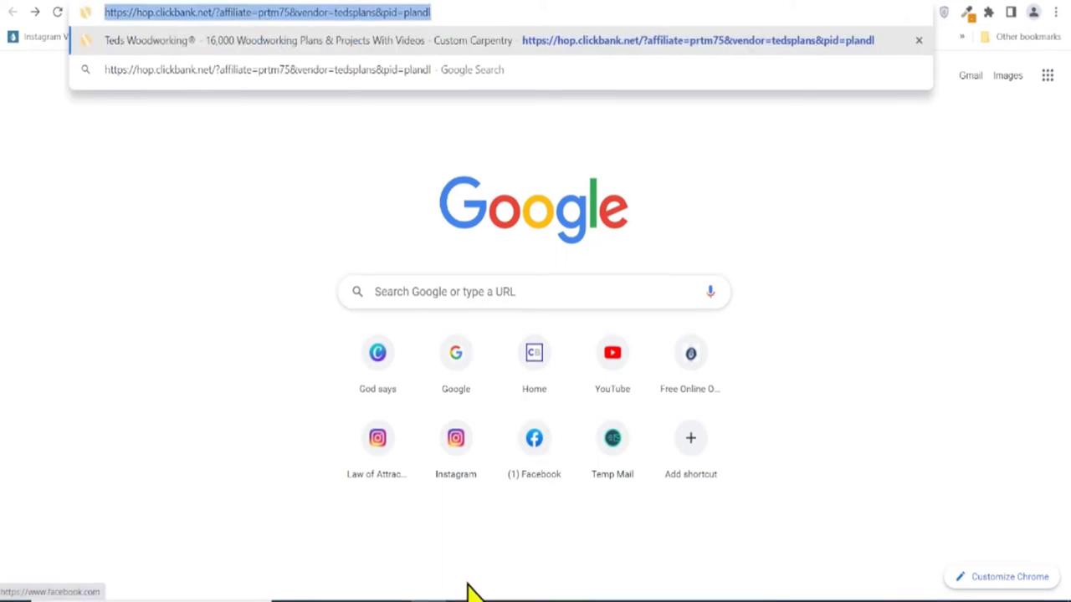
# Switch to the ConvertKit landing page settings and paste the personalised thank-you link as the external redirect address.
pyautogui.moveTo(471, 586)
pyautogui.click(465, 502)
pyautogui.click(454, 314)
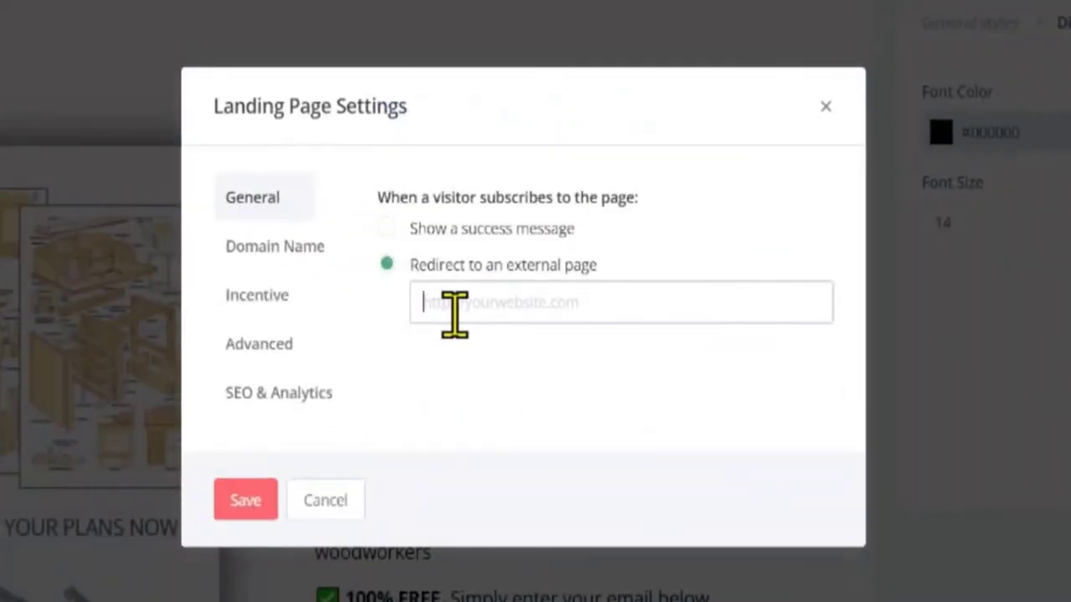
pyautogui.hotkey('ctrl', 'v')
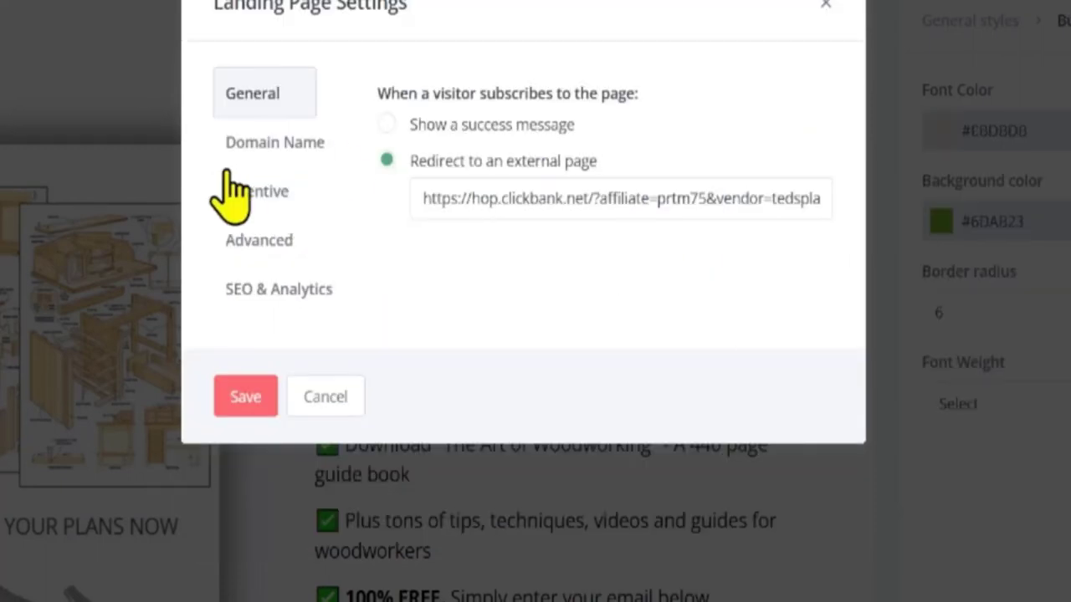
# Check the custom domain options in the landing page's domain name settings.
pyautogui.click(277, 144)
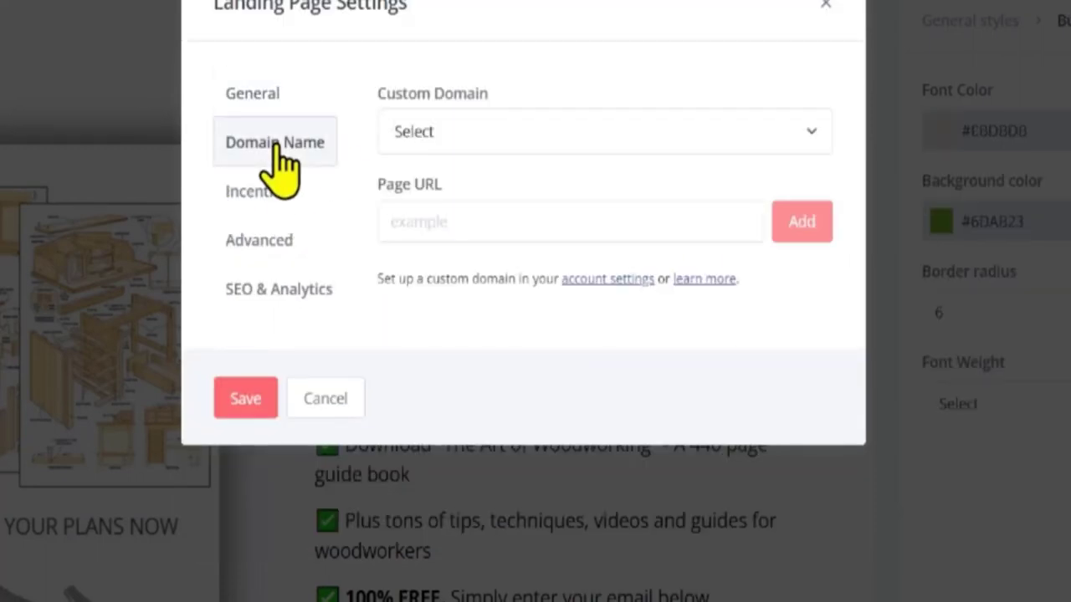
pyautogui.click(443, 142)
pyautogui.click(445, 143)
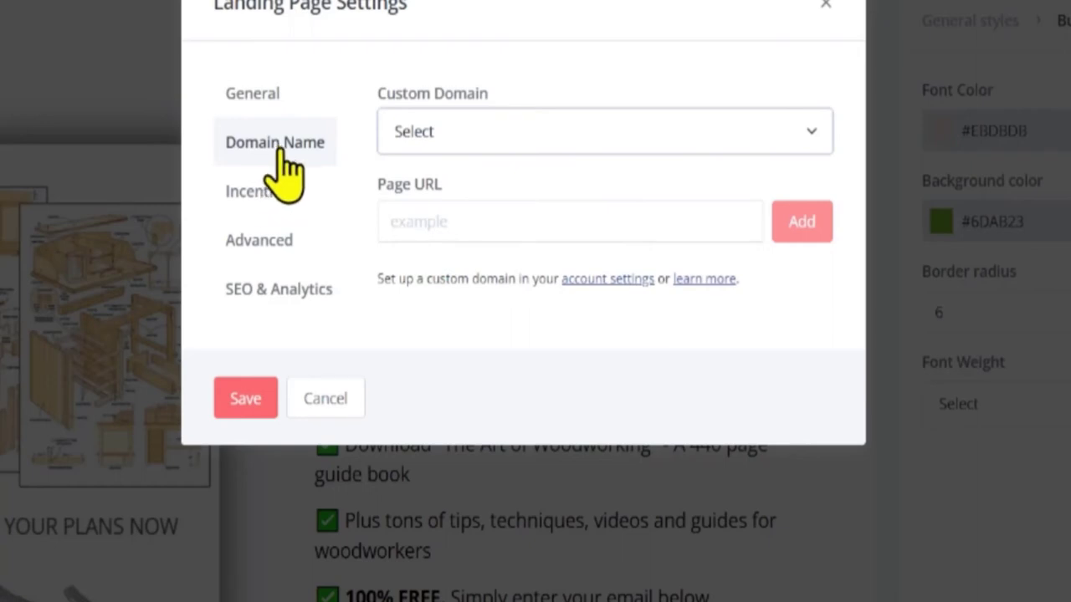
# In the incentive settings, edit the email contents, check the sender address choices, and set the subject to "Your free download".
pyautogui.click(251, 199)
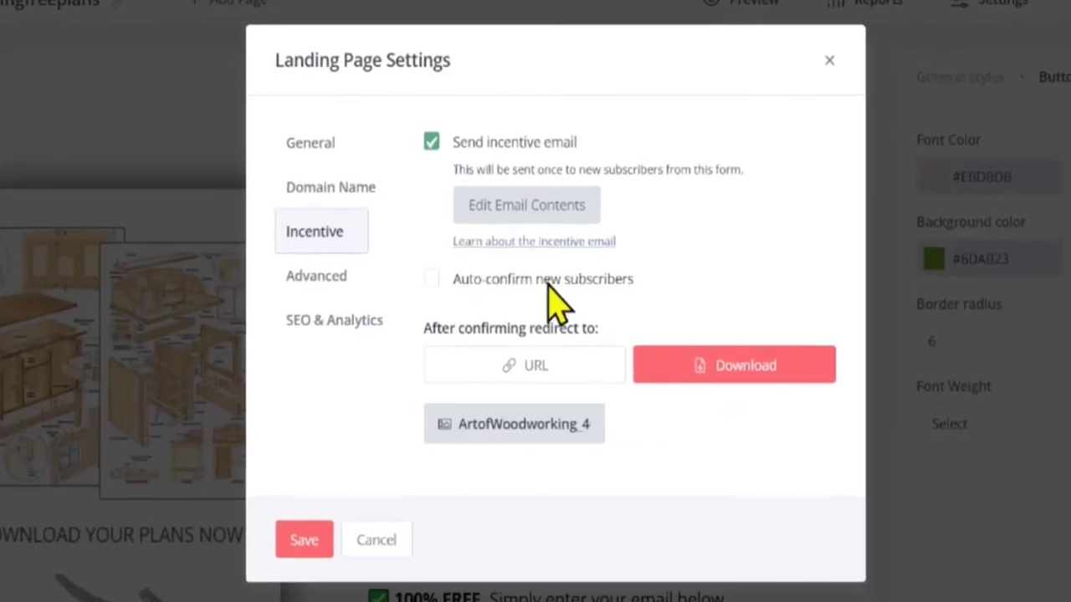
pyautogui.click(546, 219)
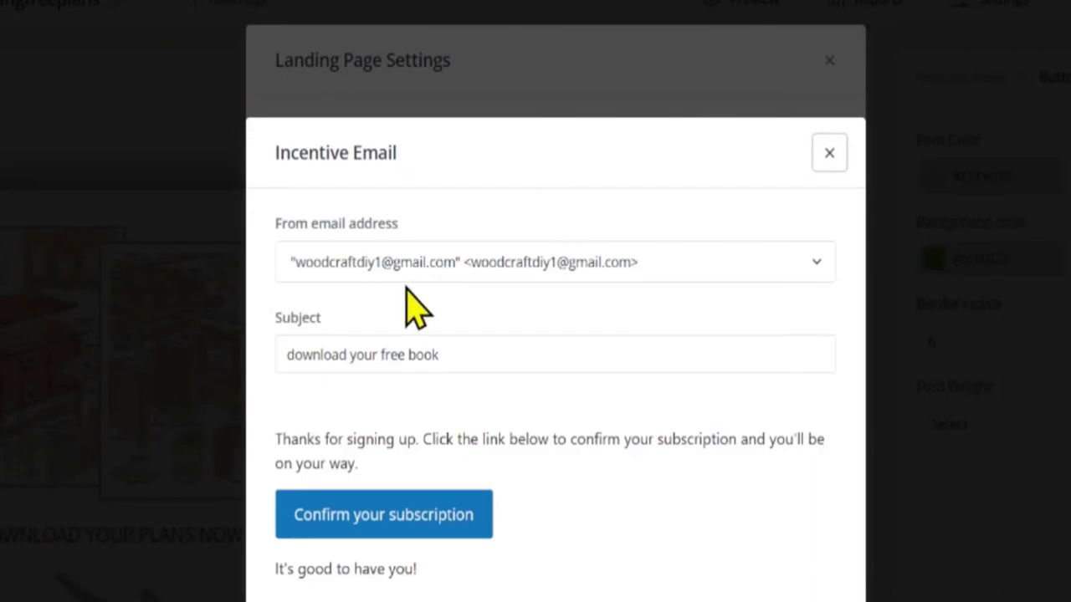
pyautogui.click(391, 265)
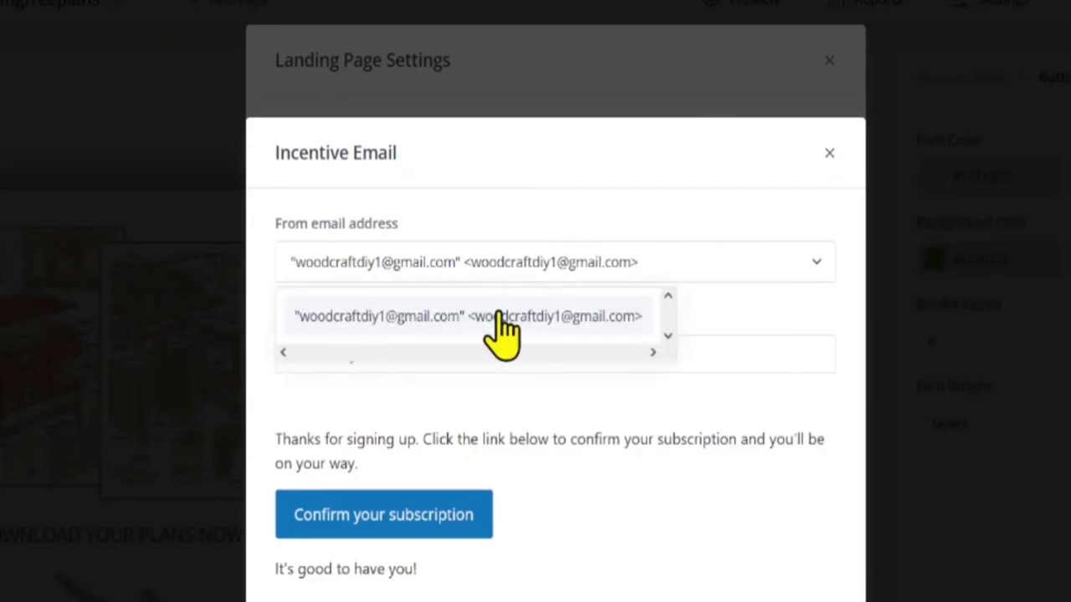
pyautogui.click(689, 251)
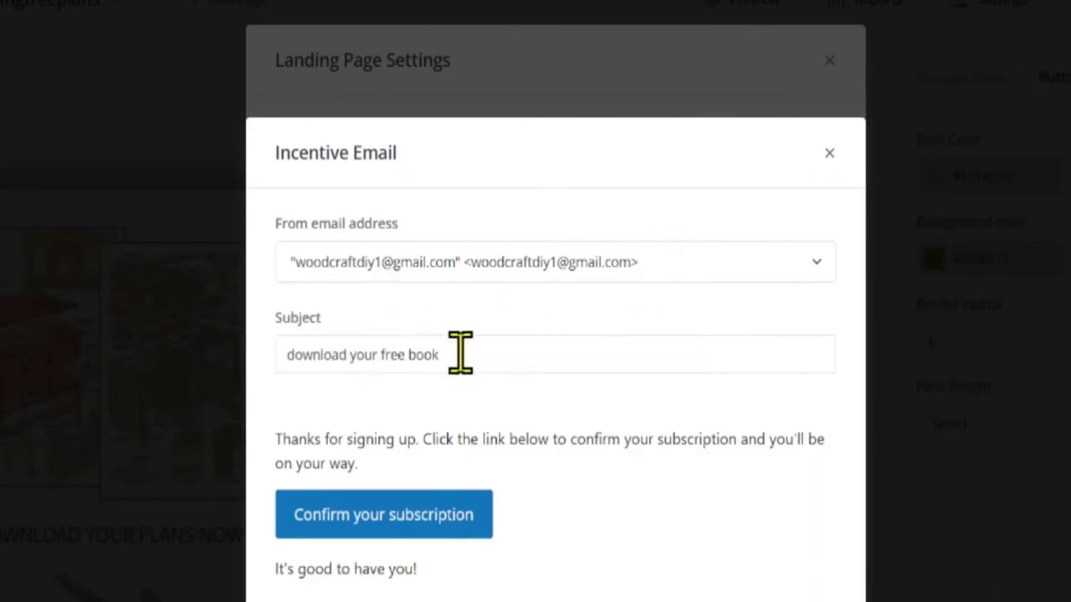
pyautogui.moveTo(460, 355); pyautogui.dragTo(287, 355)
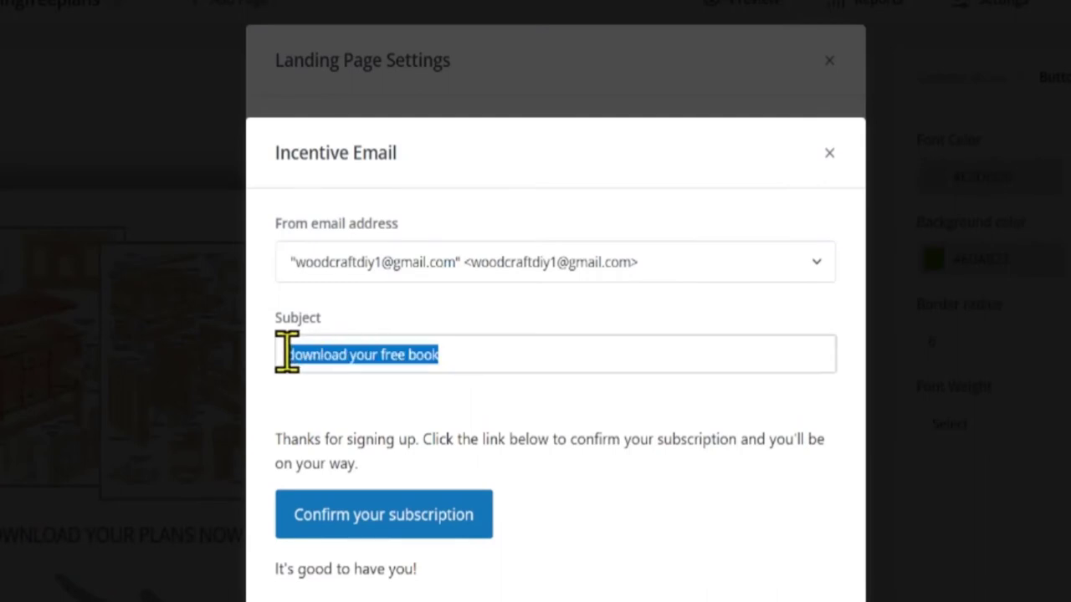
pyautogui.write('Your free download')
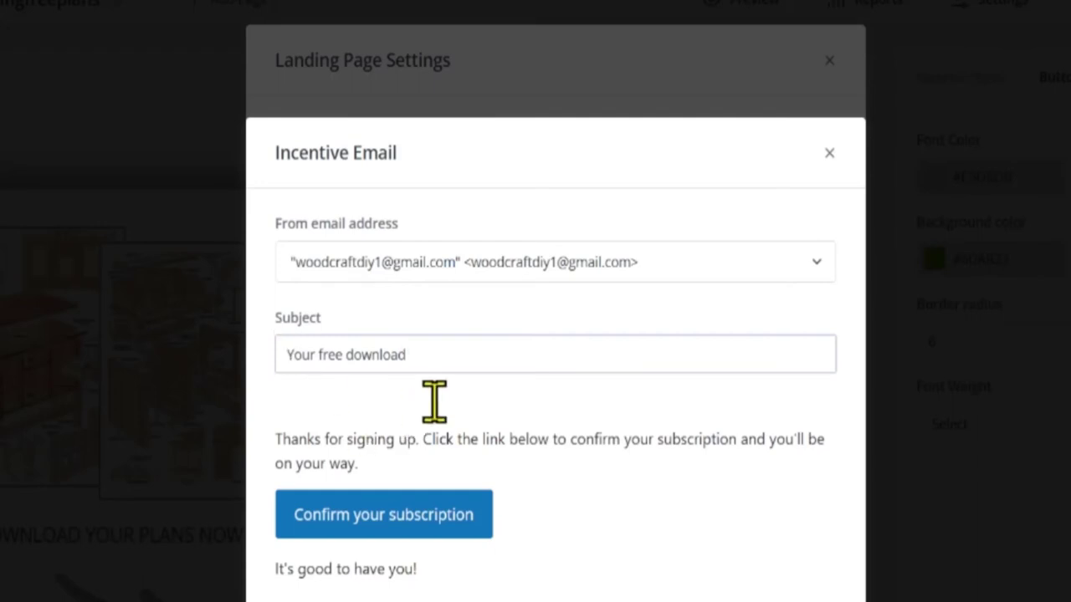
pyautogui.scroll(-2, 552, 334)
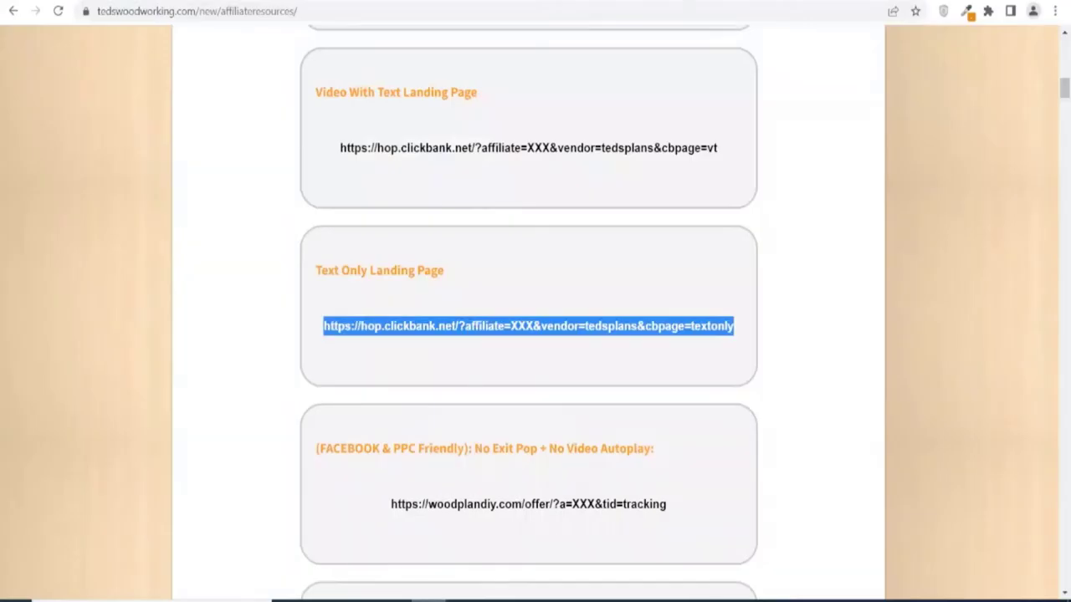
# Switch to the Teds Woodworking affiliate resources page and examine its email templates, expanding Email Template #1 and collapsing Email Template #3.
pyautogui.moveTo(1066, 97); pyautogui.dragTo(1064, 52)
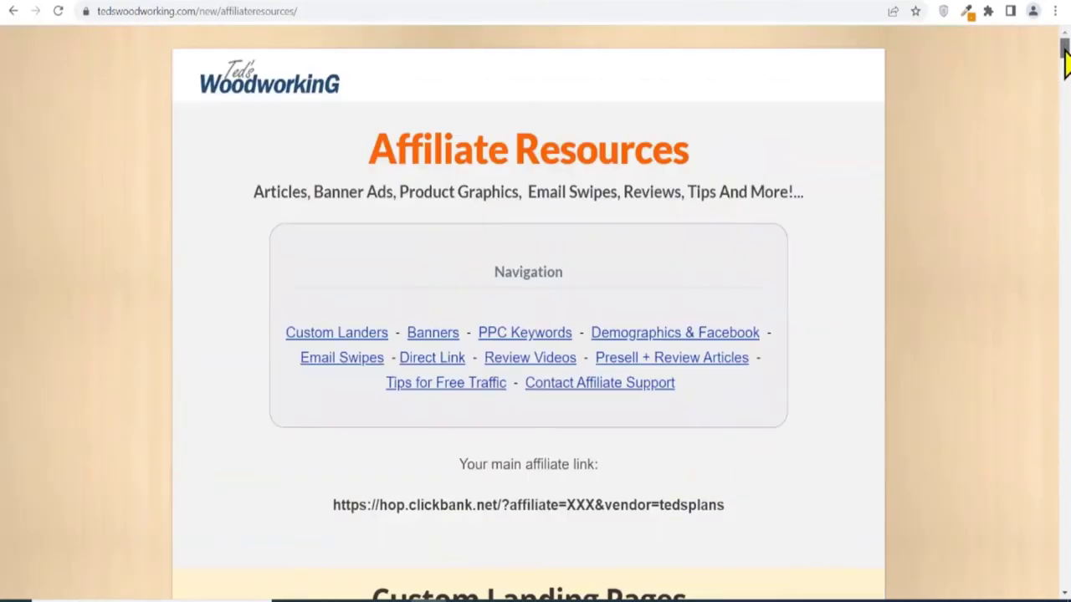
pyautogui.click(366, 339)
pyautogui.scroll(-5, 1067, 117)
pyautogui.scroll(-8, 1068, 150)
pyautogui.scroll(-15, 1067, 255)
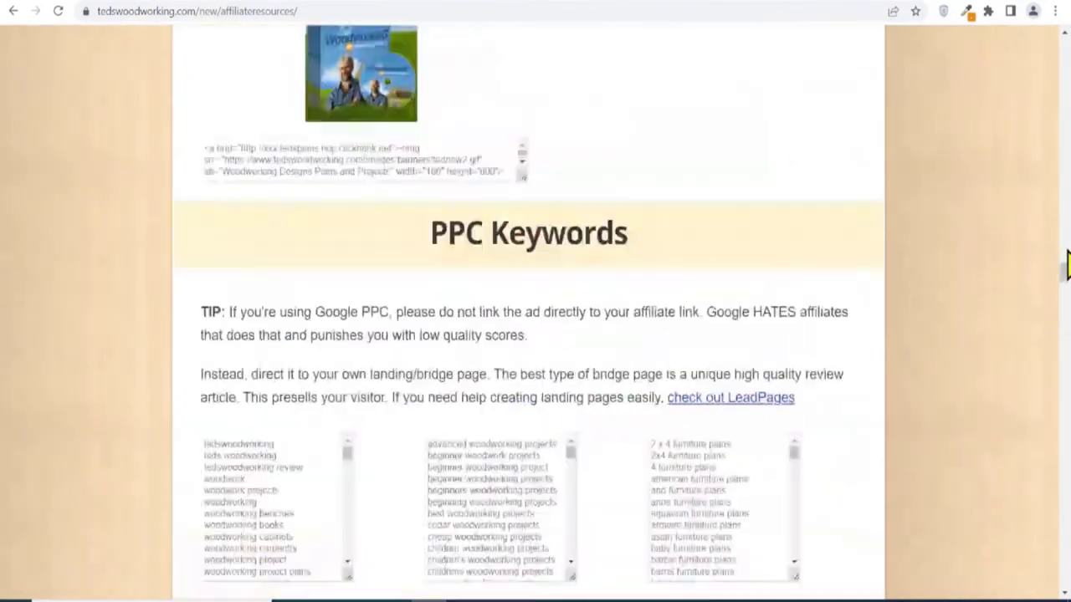
pyautogui.scroll(-5, 1068, 360)
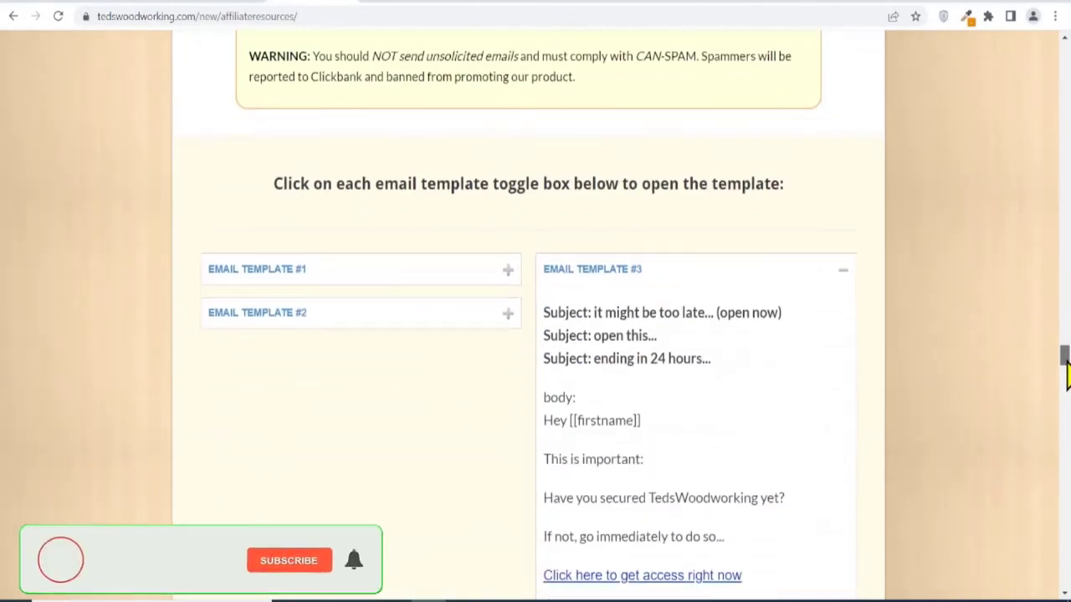
pyautogui.click(508, 221)
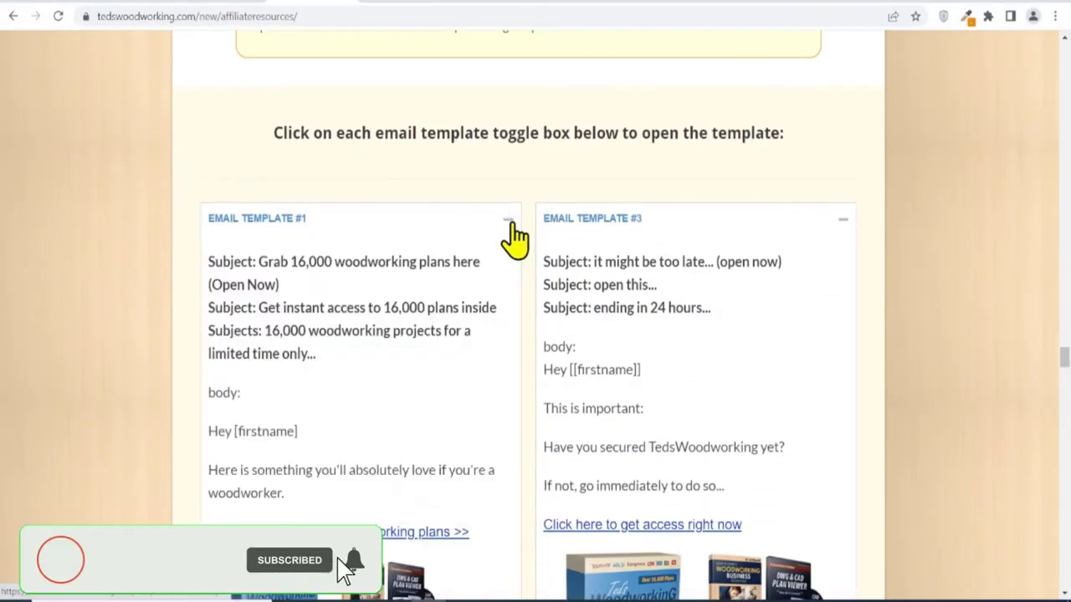
pyautogui.click(844, 221)
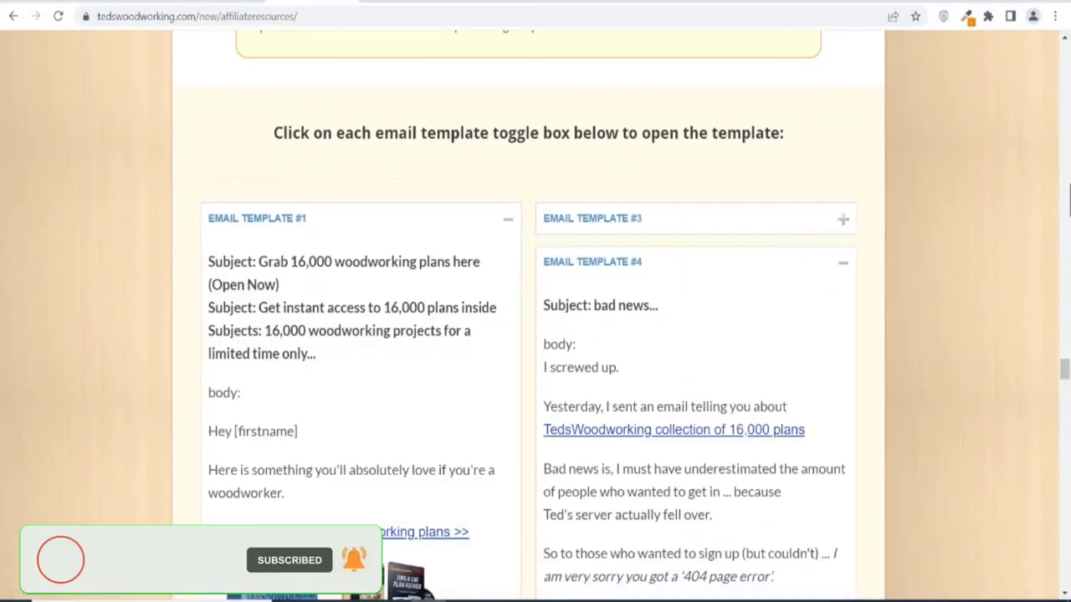
# Leave the affiliate resources page and select the "Hello!" greeting and the thank-you sentence in the Notepad email draft for copying.
pyautogui.moveTo(1064, 371); pyautogui.dragTo(1063, 403)
pyautogui.click(464, 599)
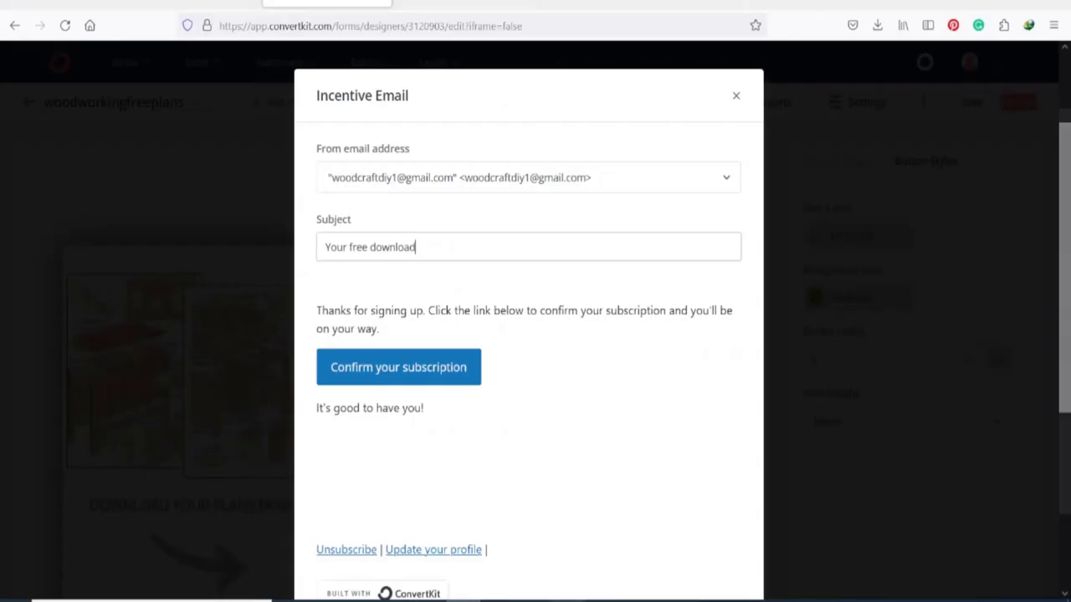
pyautogui.click(566, 544)
pyautogui.click(194, 77)
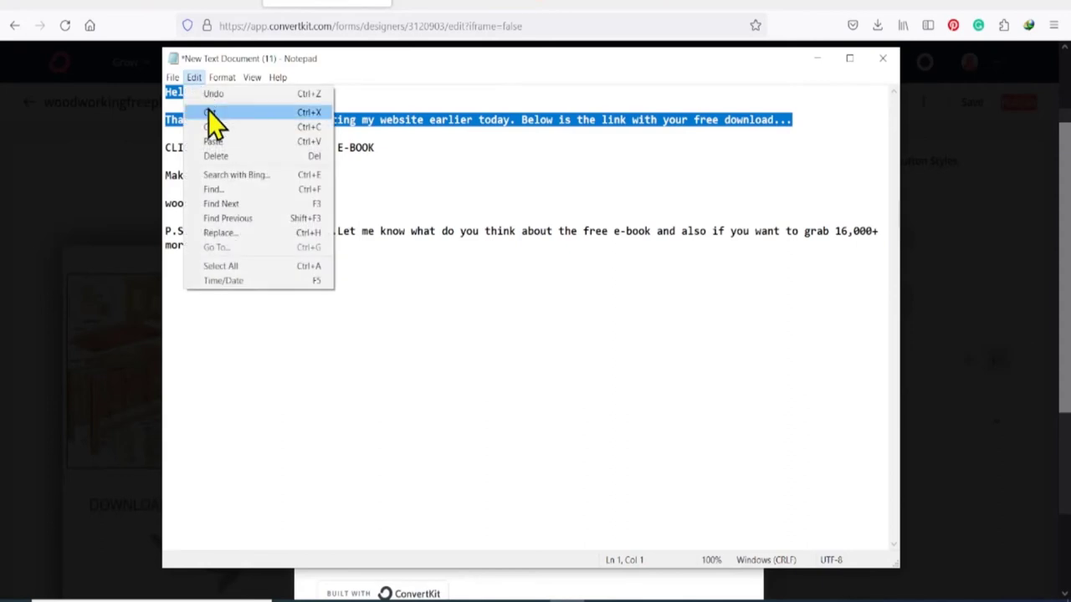
pyautogui.click(159, 122)
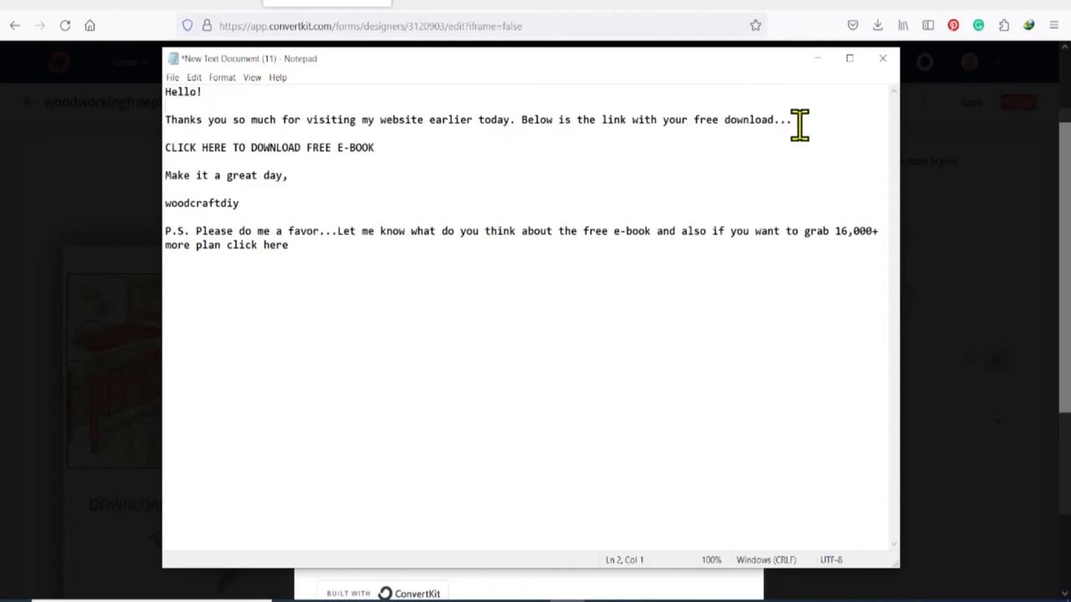
pyautogui.moveTo(799, 124); pyautogui.dragTo(170, 95)
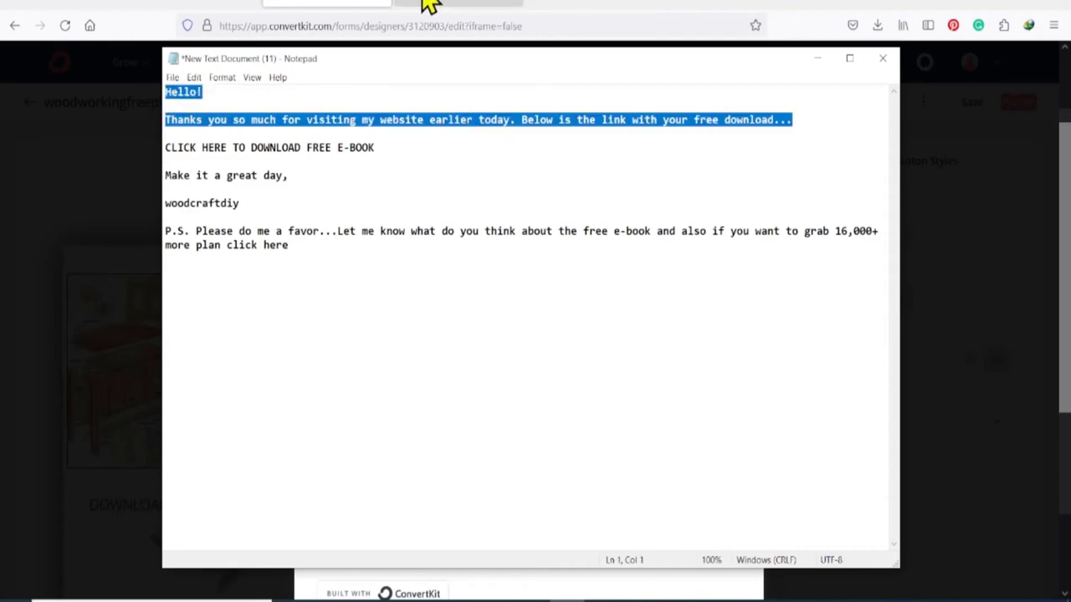
# Replace the ConvertKit incentive email's opening paragraph with the copied greeting and thank-you text, removing the blank line between them.
pyautogui.click(310, 8)
pyautogui.moveTo(381, 328); pyautogui.dragTo(317, 306)
pyautogui.write('Hello!  Thanks you so much for visiting my website earlier today. Below is the link with your free download...')
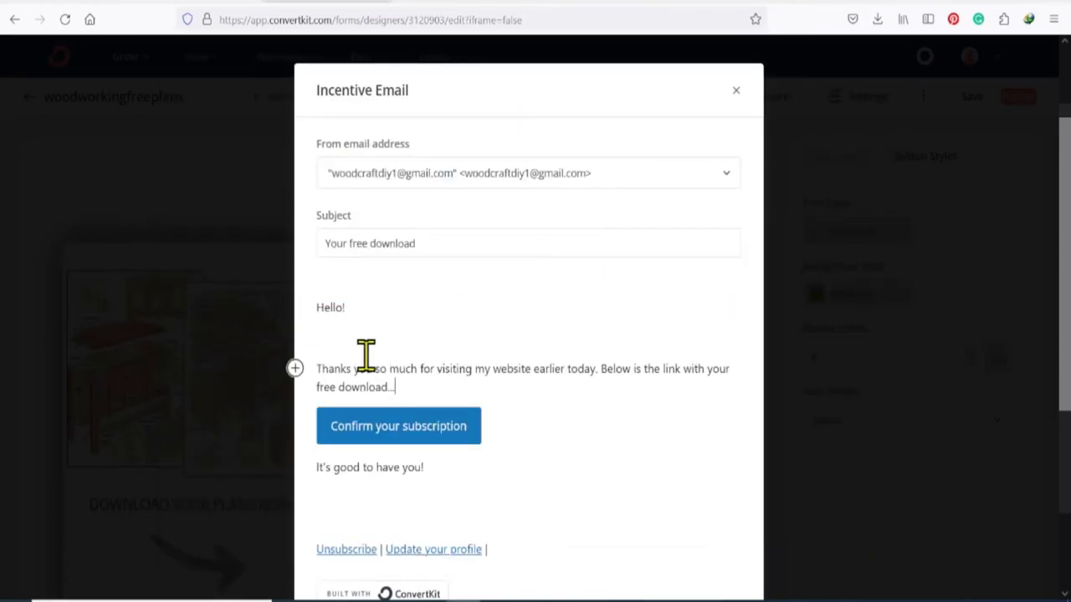
pyautogui.click(342, 345)
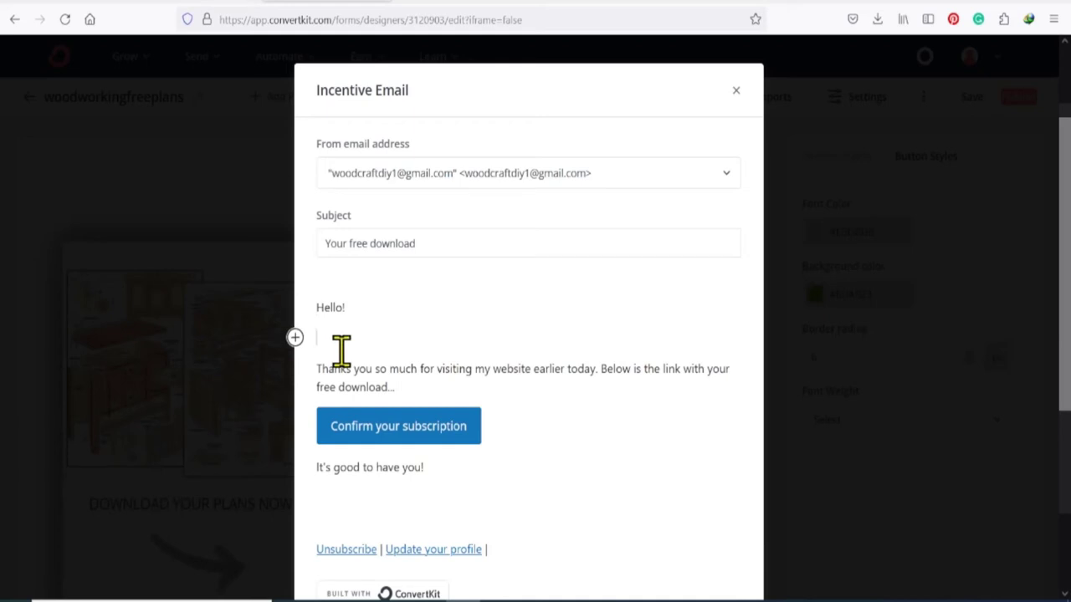
pyautogui.press('BackSpace')
pyautogui.scroll(1, 1067, 236)
pyautogui.scroll(-2, 1068, 236)
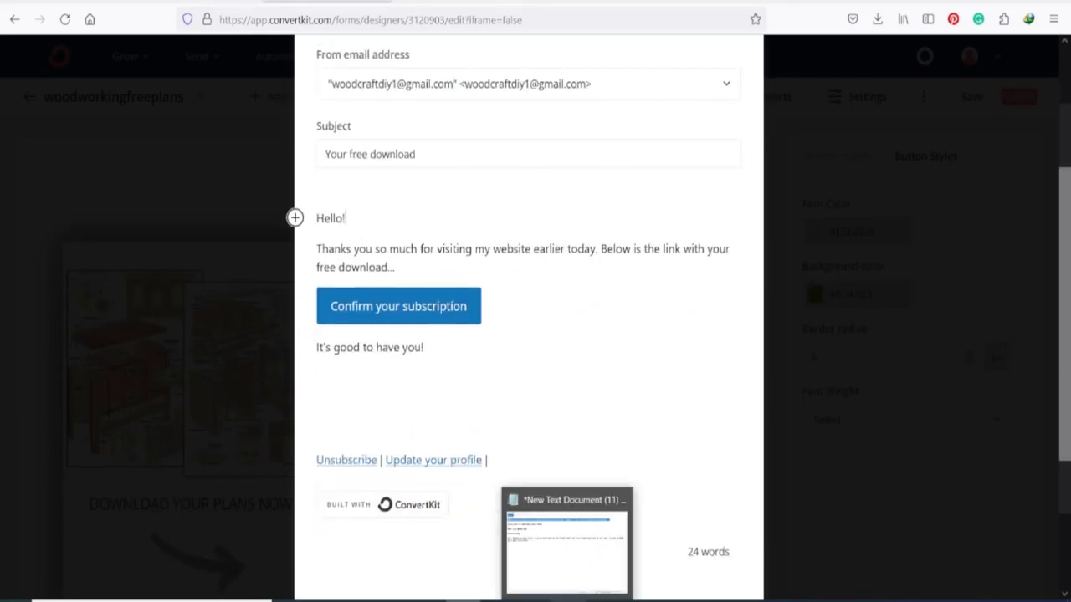
# Check the download line in the Notepad draft and change the email button's label to "Click here to download your free e-book".
pyautogui.hotkey('alt', 'Tab')
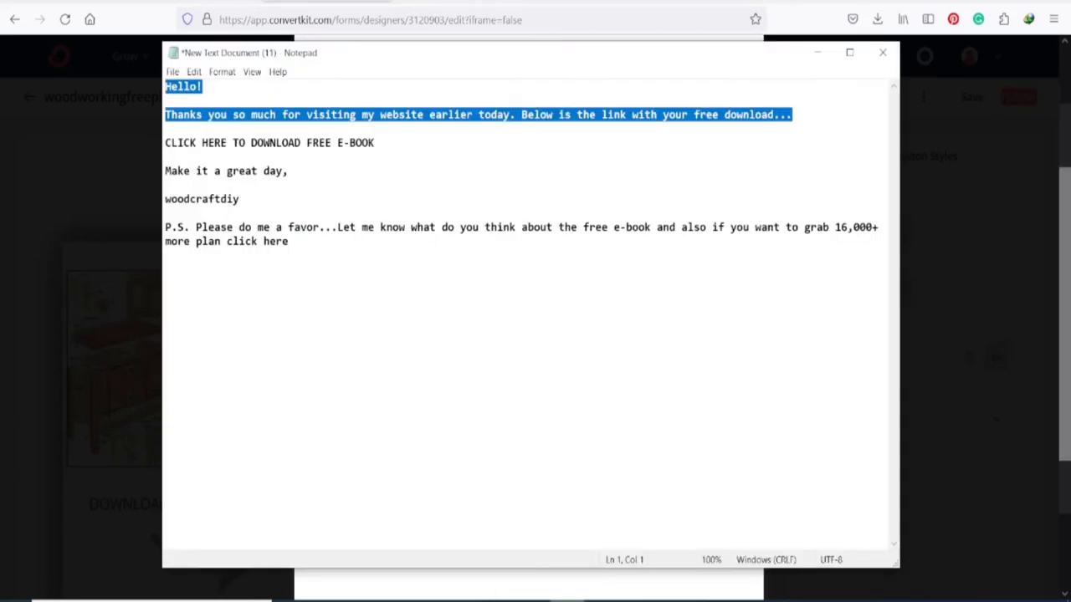
pyautogui.click(392, 143)
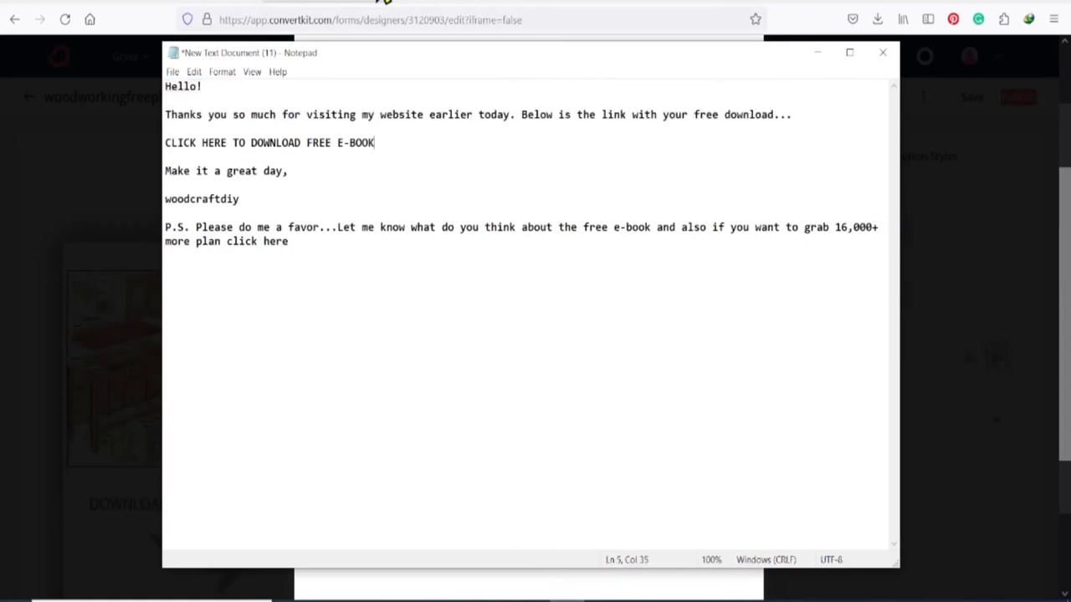
pyautogui.hotkey('alt', 'Tab')
pyautogui.moveTo(471, 318); pyautogui.dragTo(304, 303)
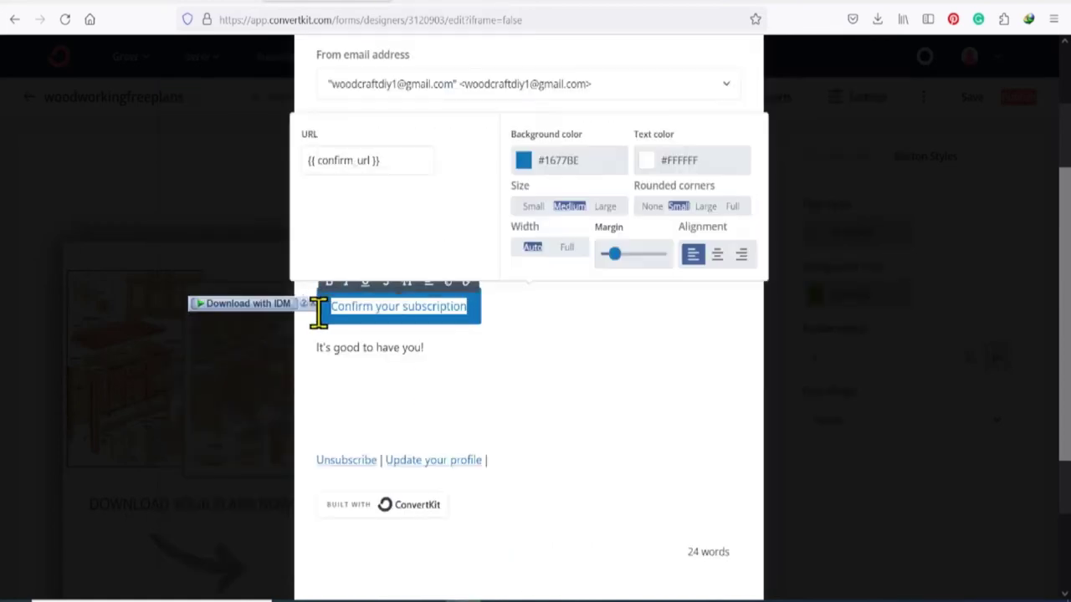
pyautogui.write('Click here to download you')
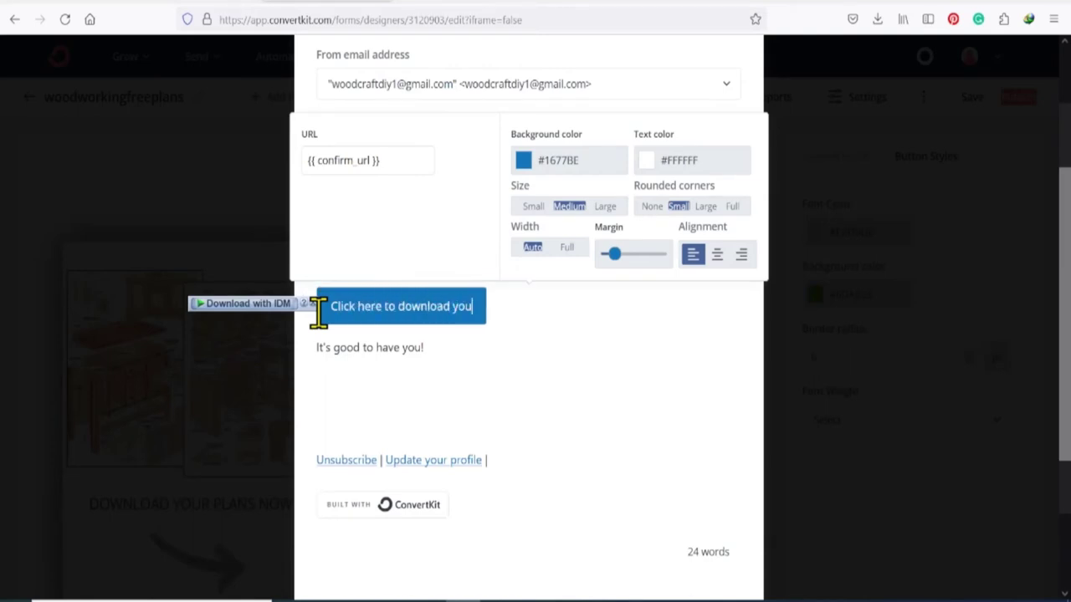
pyautogui.write('r free e-book')
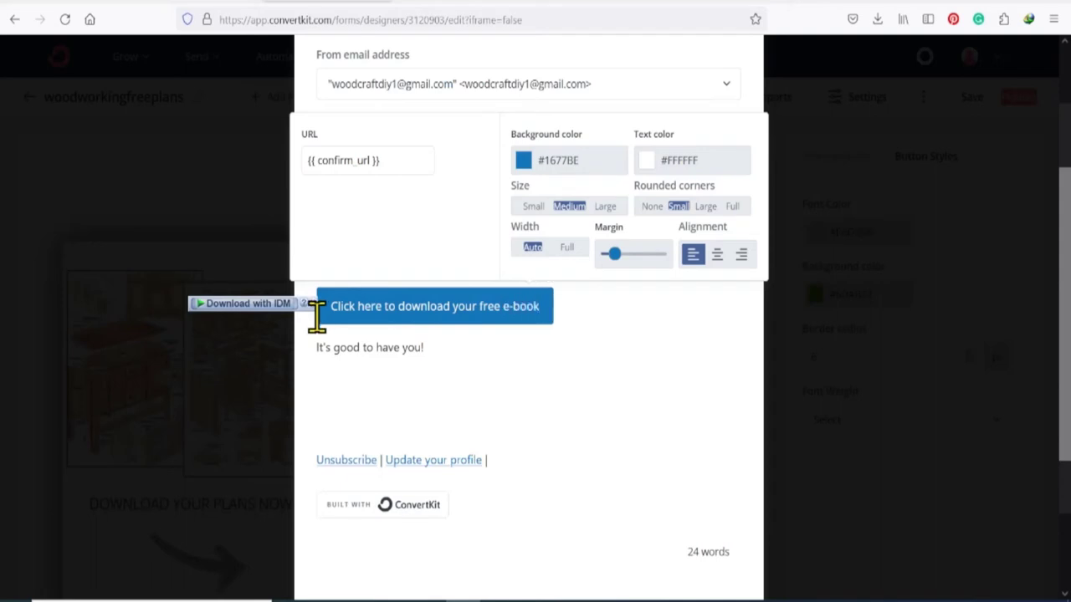
# Set the email button's size to Small, try centre alignment, and keep it left-aligned.
pyautogui.click(534, 207)
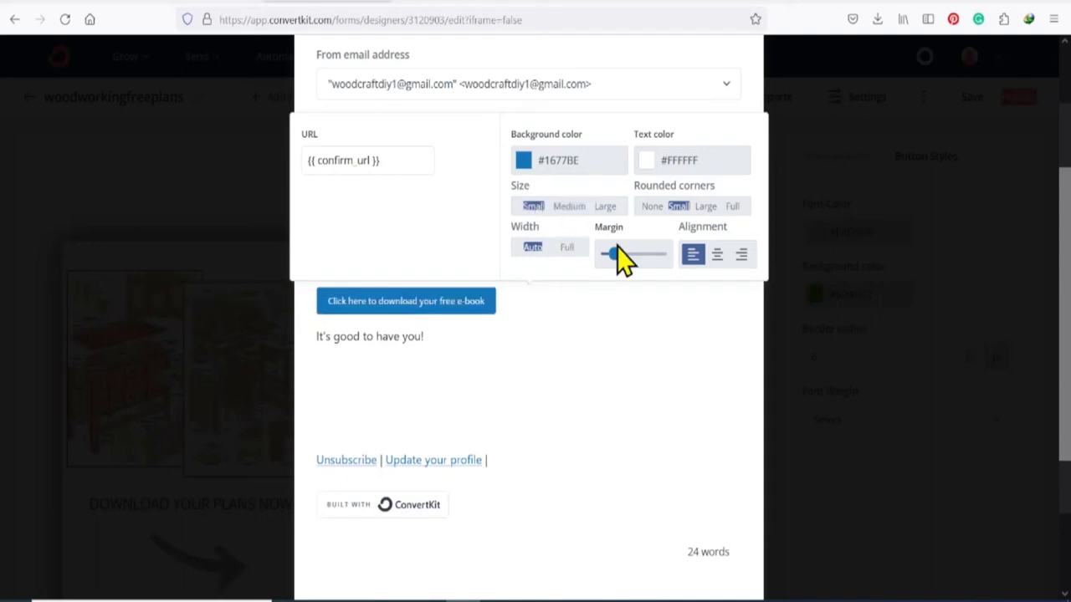
pyautogui.click(716, 255)
pyautogui.click(693, 255)
pyautogui.click(538, 309)
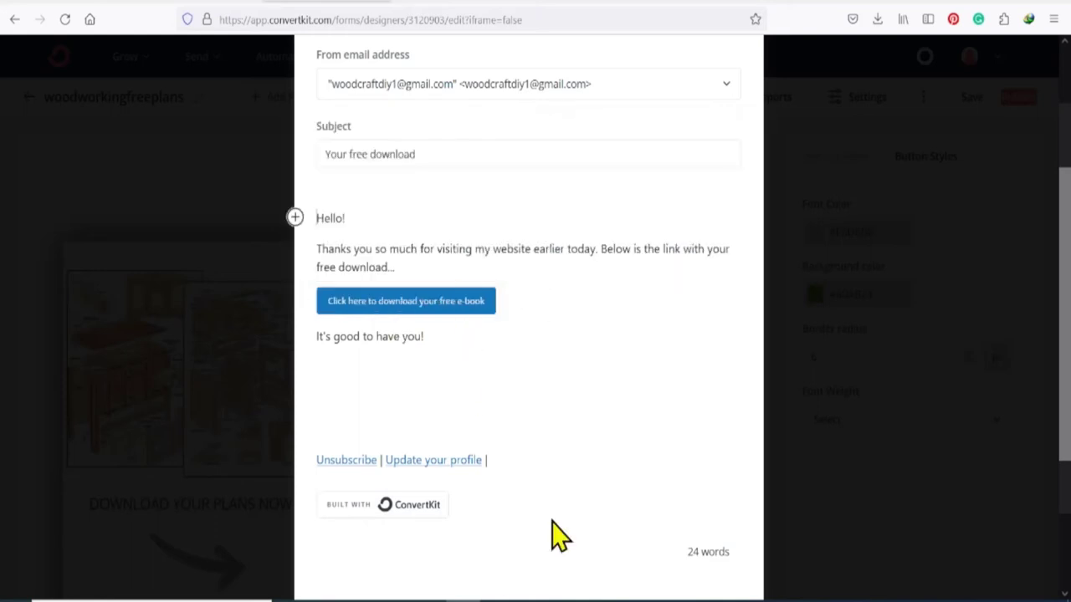
# Replace "It's good to have you!" with the sign-off and P.S. copied from the Notepad draft, removing the blank line above "woodcraftdiy".
pyautogui.hotkey('alt', 'Tab')
pyautogui.moveTo(289, 243); pyautogui.dragTo(166, 172)
pyautogui.hotkey('ctrl', 'c')
pyautogui.hotkey('alt', 'Tab')
pyautogui.moveTo(429, 333); pyautogui.dragTo(319, 335)
pyautogui.hotkey('ctrl', 'v')
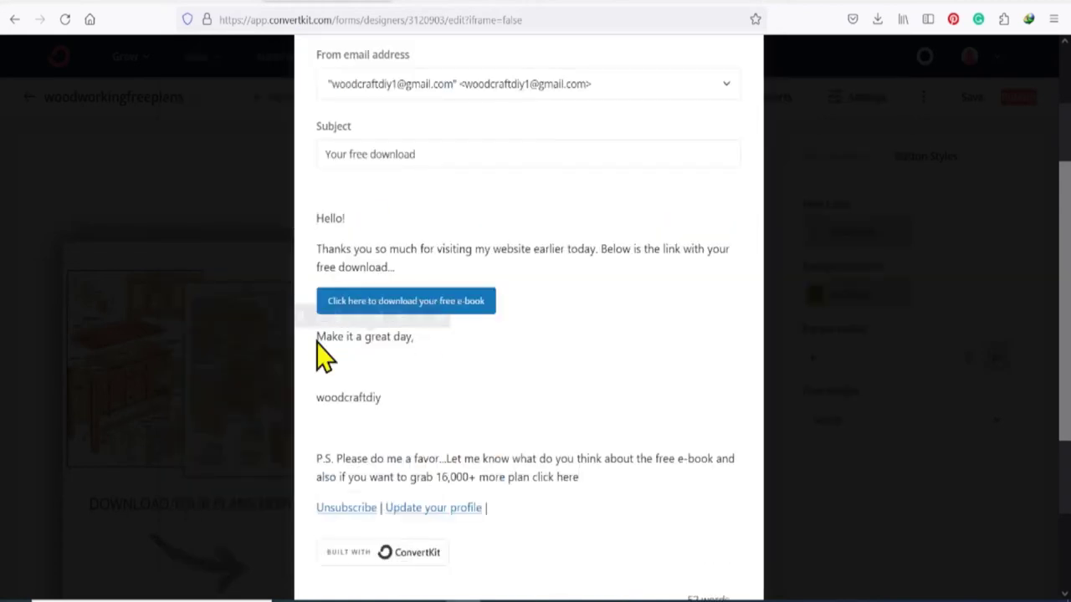
pyautogui.press('BackSpace')
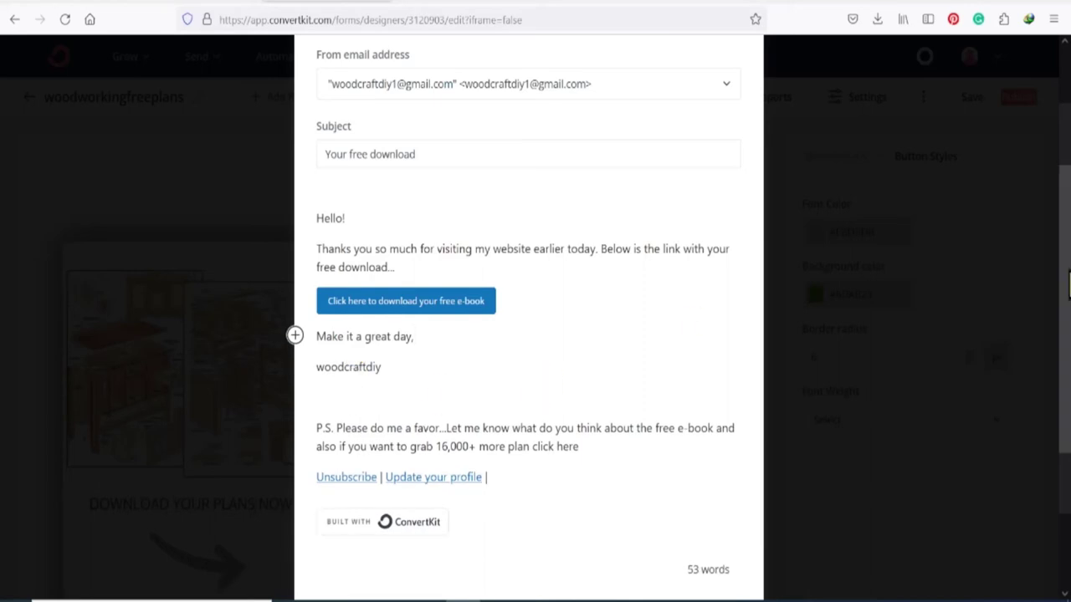
pyautogui.scroll(3, 550, 382)
pyautogui.scroll(-5, 440, 371)
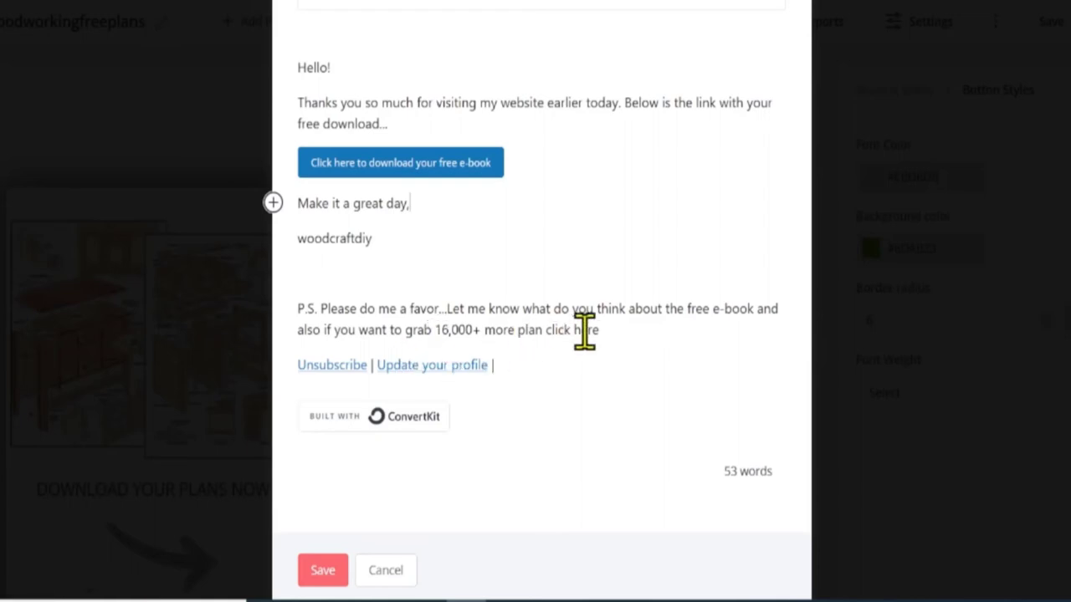
# Start a link on "click here" in the P.S. and copy the Text Only Landing Page link from the Teds Woodworking affiliate resources page.
pyautogui.moveTo(601, 330); pyautogui.dragTo(547, 331)
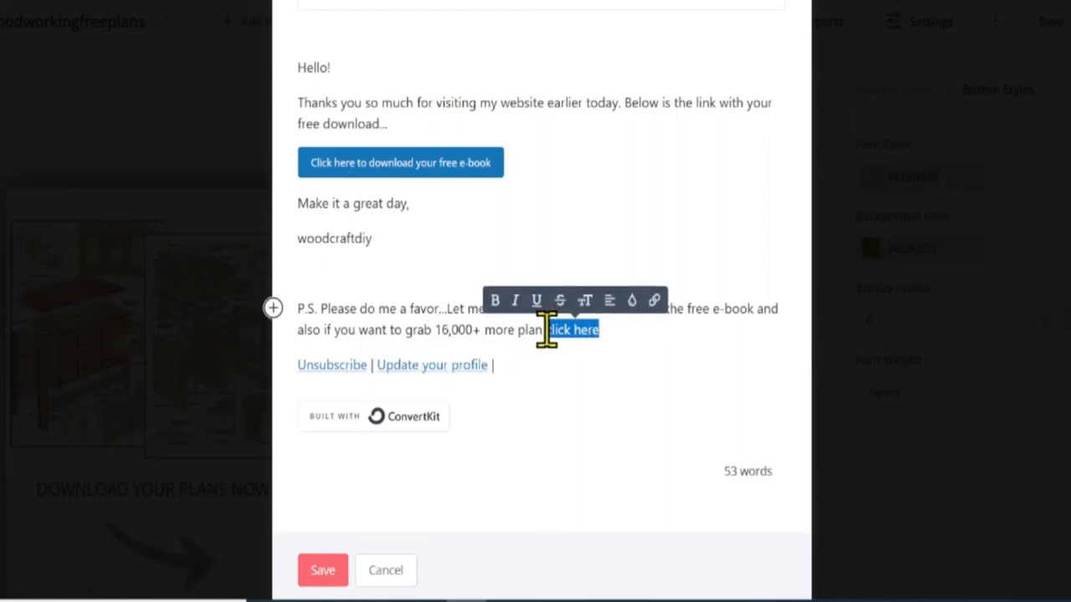
pyautogui.click(653, 301)
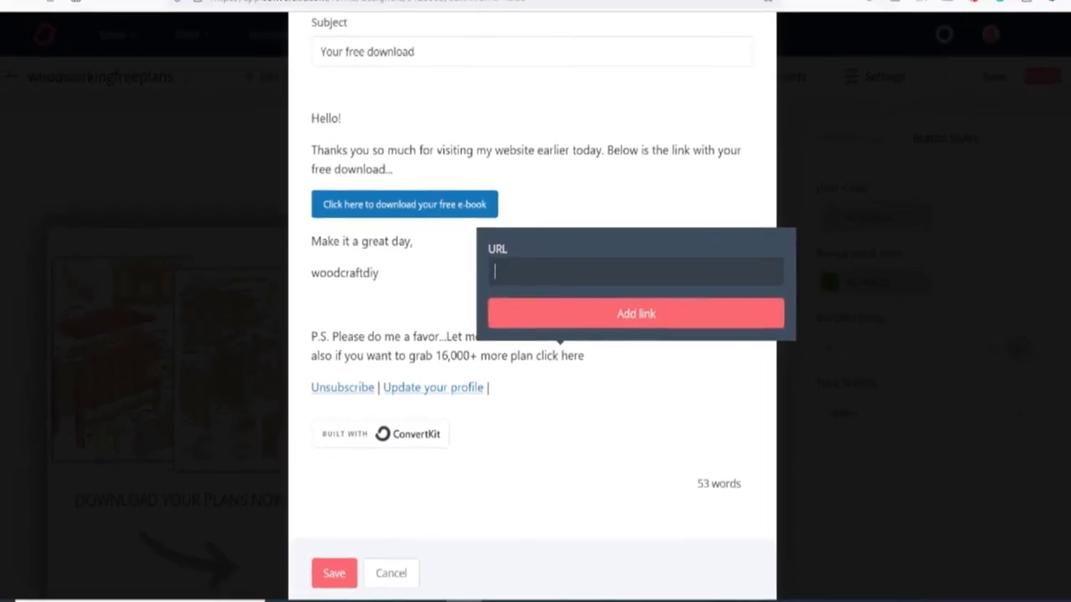
pyautogui.click(428, 599)
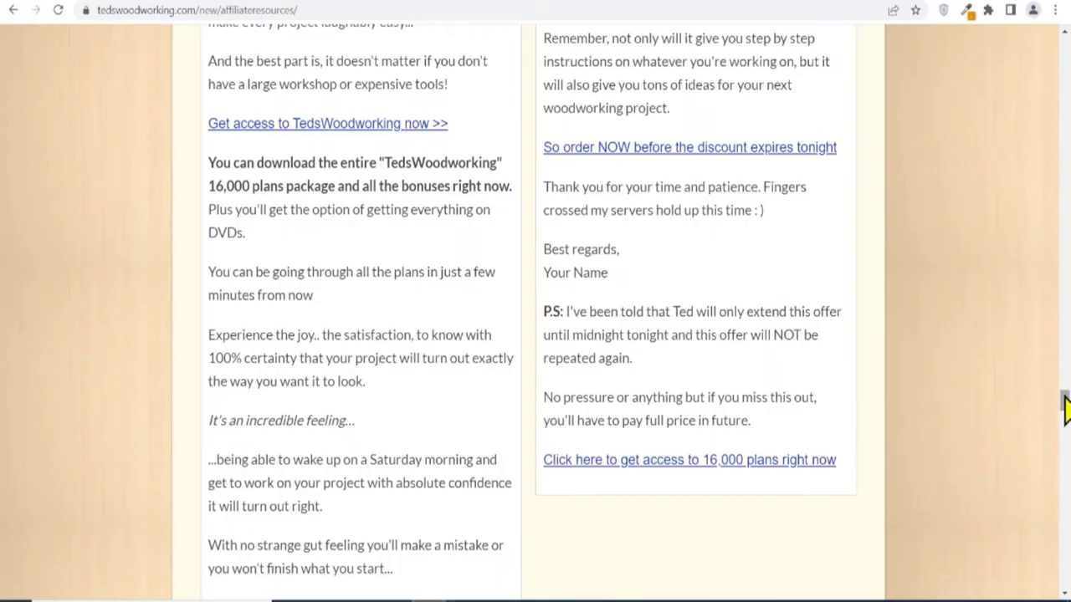
pyautogui.moveTo(1064, 410); pyautogui.dragTo(1065, 99)
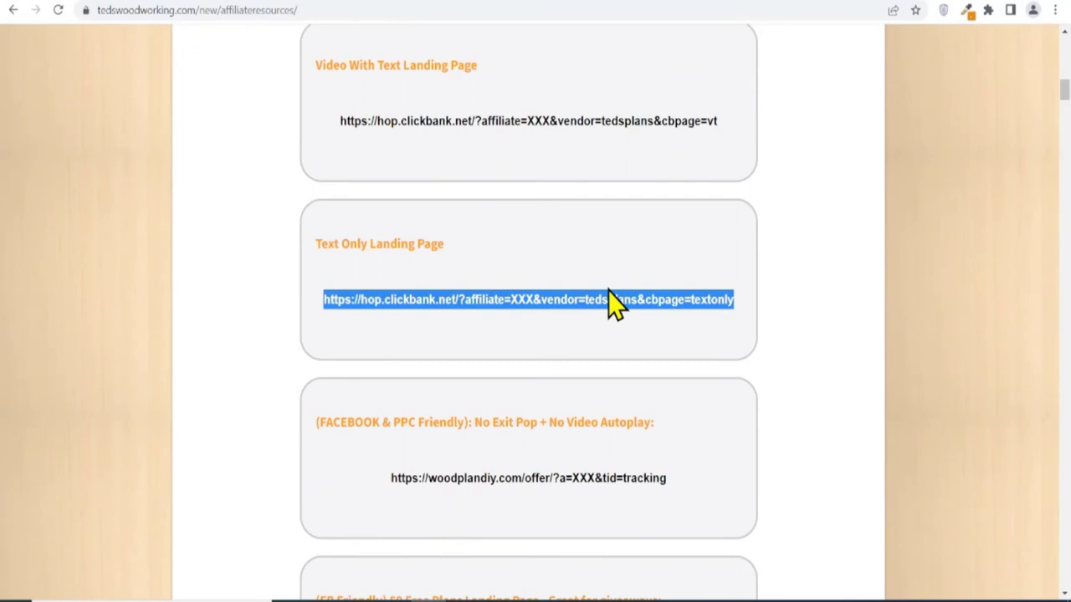
pyautogui.click(736, 307)
pyautogui.moveTo(737, 305); pyautogui.dragTo(324, 307)
pyautogui.hotkey('ctrl', 'c')
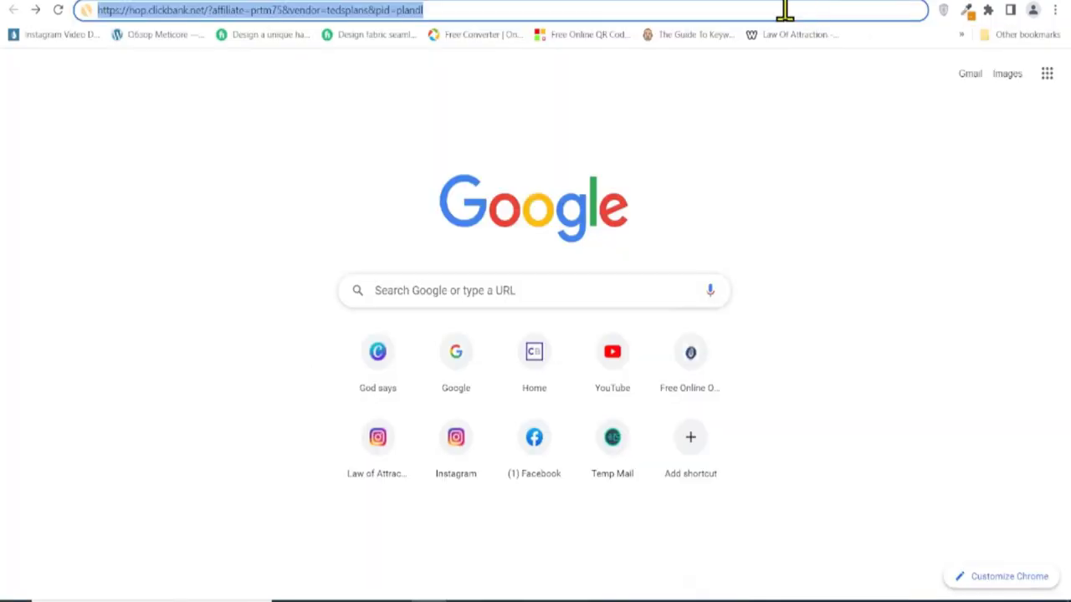
# Open the copied Text Only link in the browser, dismiss the discount pop-up, and look through the sales page.
pyautogui.click(780, 10)
pyautogui.hotkey('ctrl', 'a')
pyautogui.hotkey('ctrl', 'v')
pyautogui.press('Return')
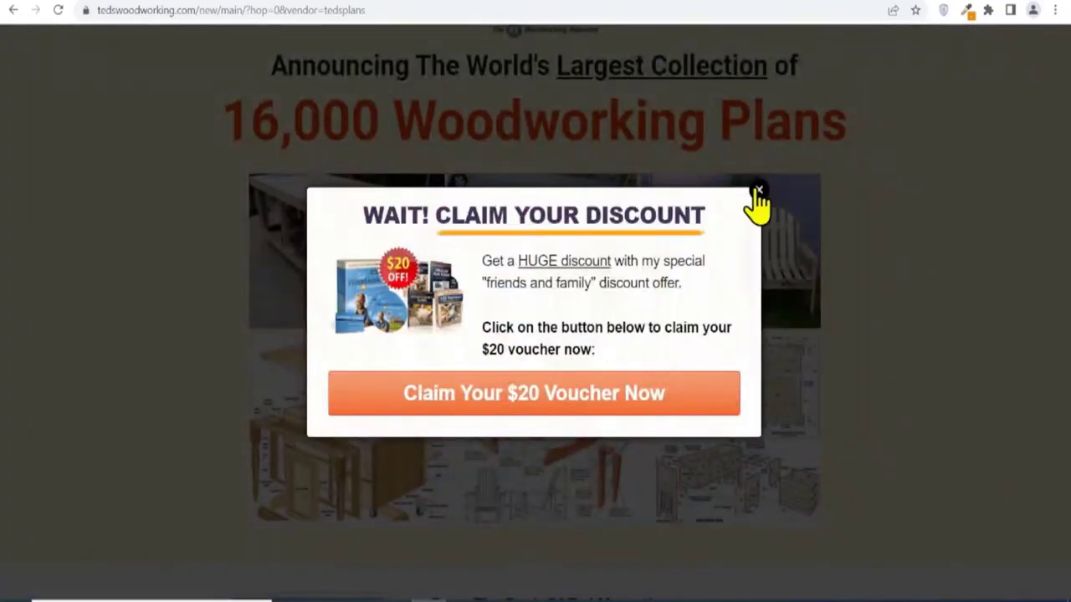
pyautogui.click(759, 189)
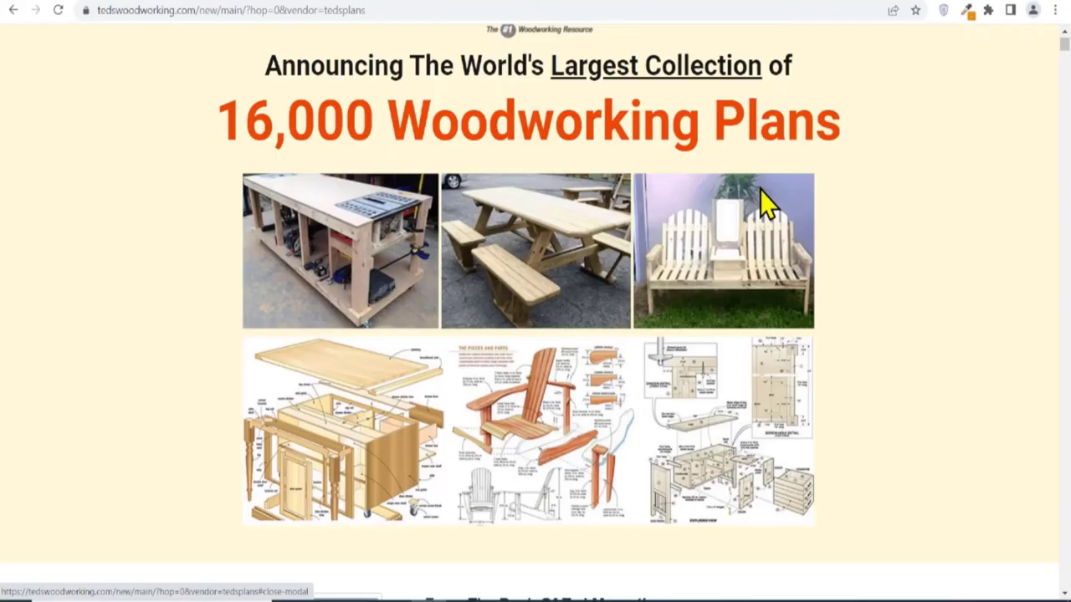
pyautogui.moveTo(1062, 58); pyautogui.dragTo(1064, 112)
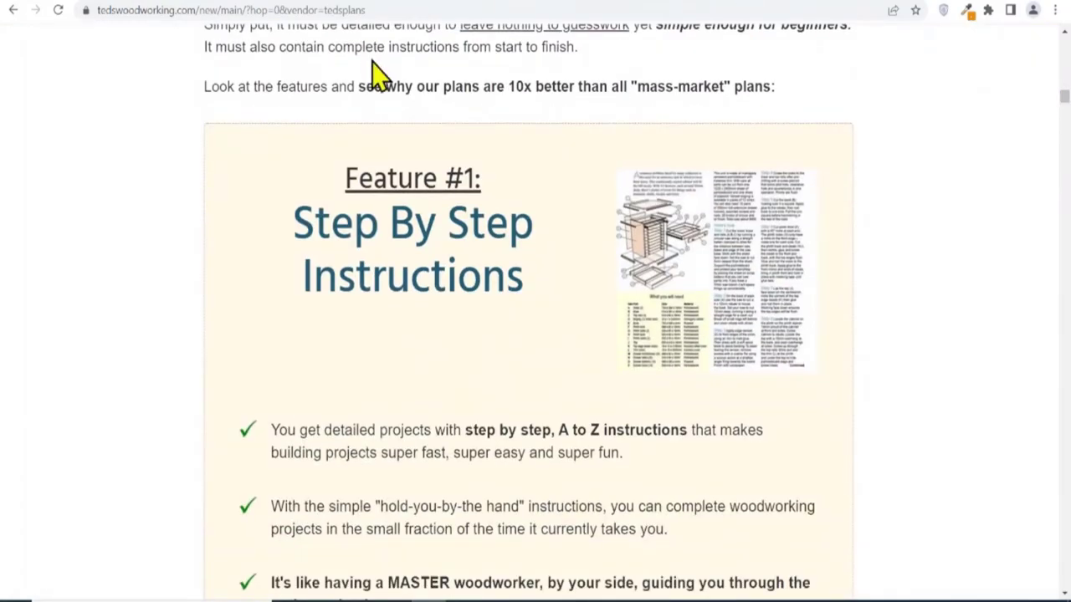
# Replace the XXX placeholder in the Text Only landing page link with the affiliate ID and copy the complete address.
pyautogui.click(371, 9)
pyautogui.hotkey('ctrl', 'v')
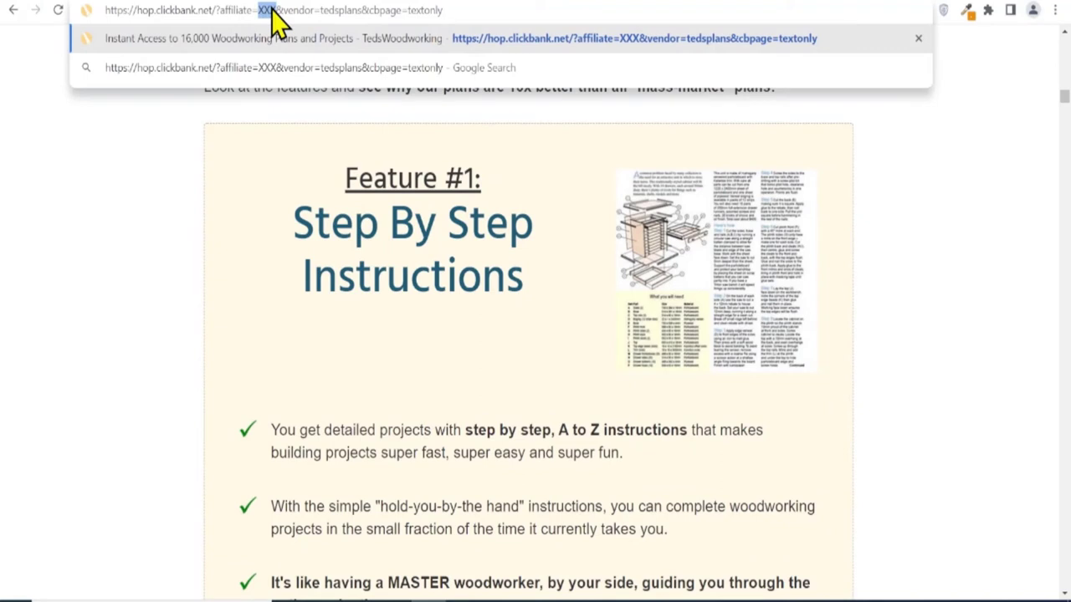
pyautogui.write('prtm75')
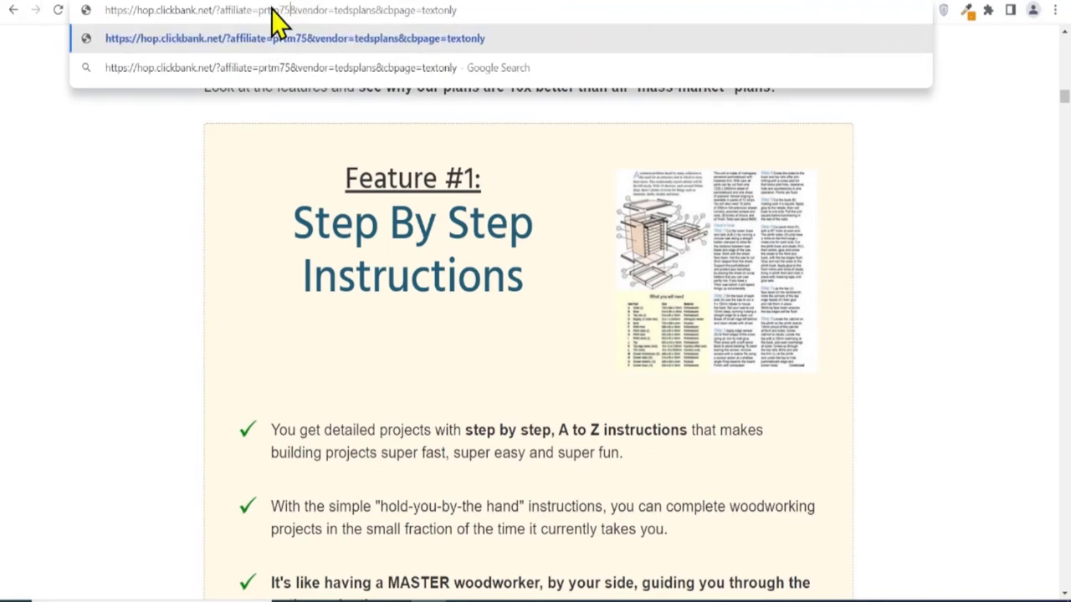
pyautogui.hotkey('ctrl', 'a')
pyautogui.hotkey('ctrl', 'c')
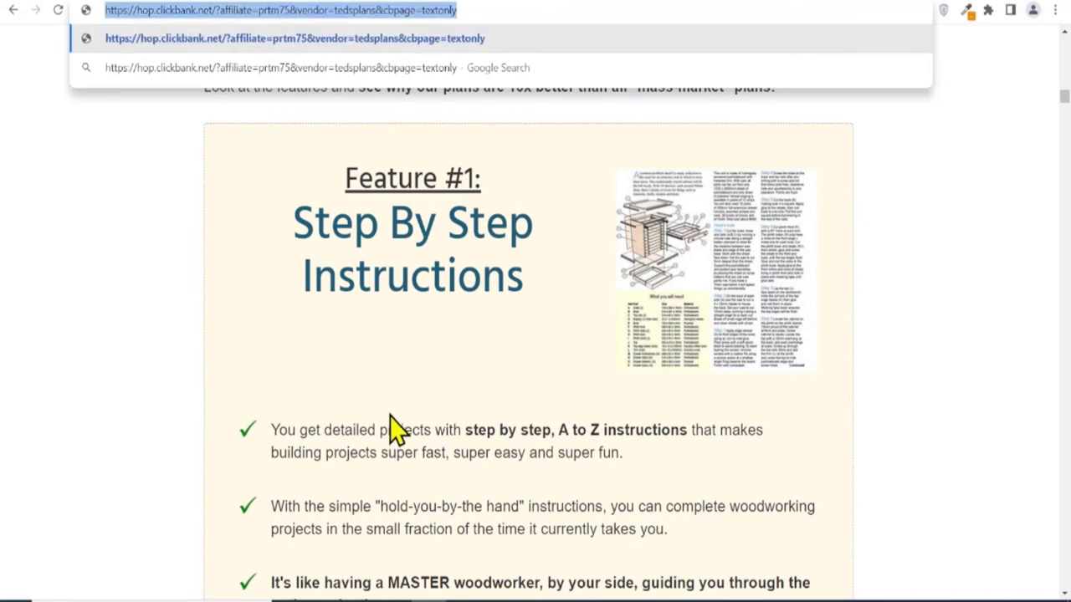
# Switch back to ConvertKit, link "click here" in the P.S. to the copied affiliate address, and review the email.
pyautogui.click(464, 601)
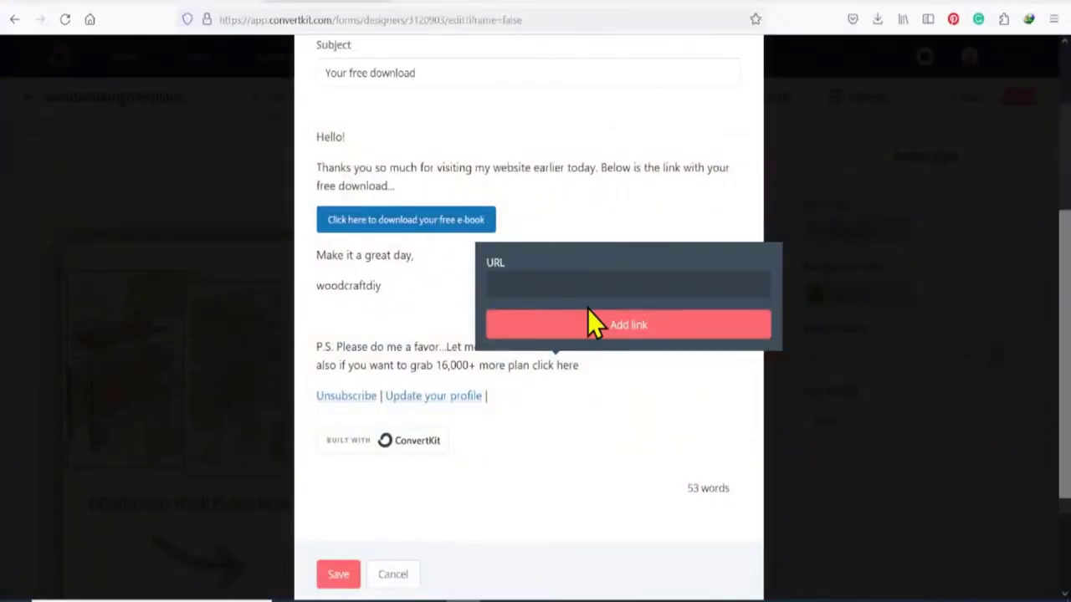
pyautogui.hotkey('ctrl', 'v')
pyautogui.click(615, 328)
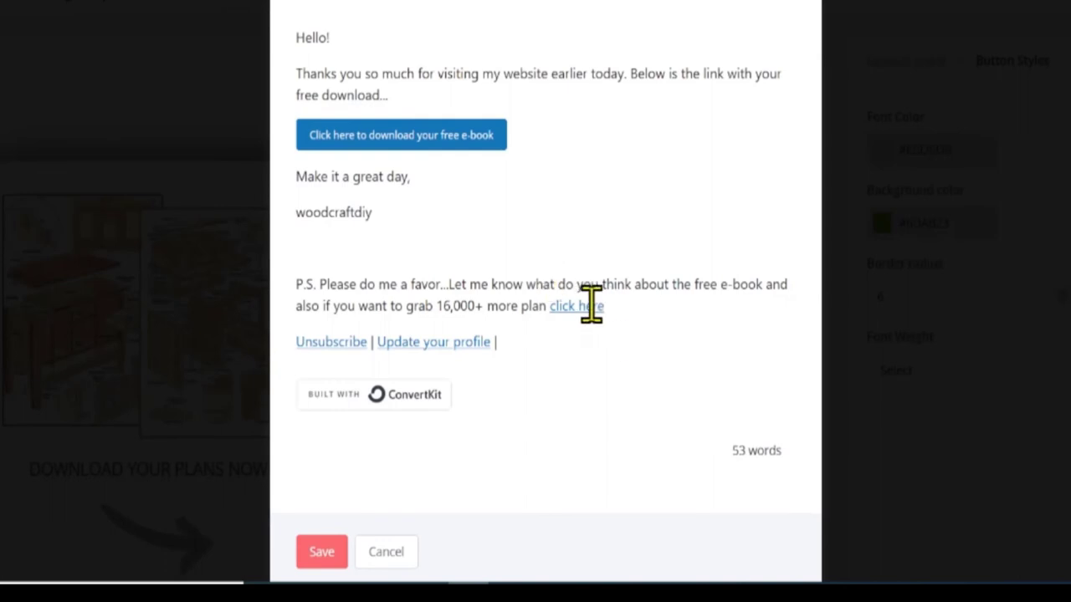
pyautogui.scroll(2, 546, 334)
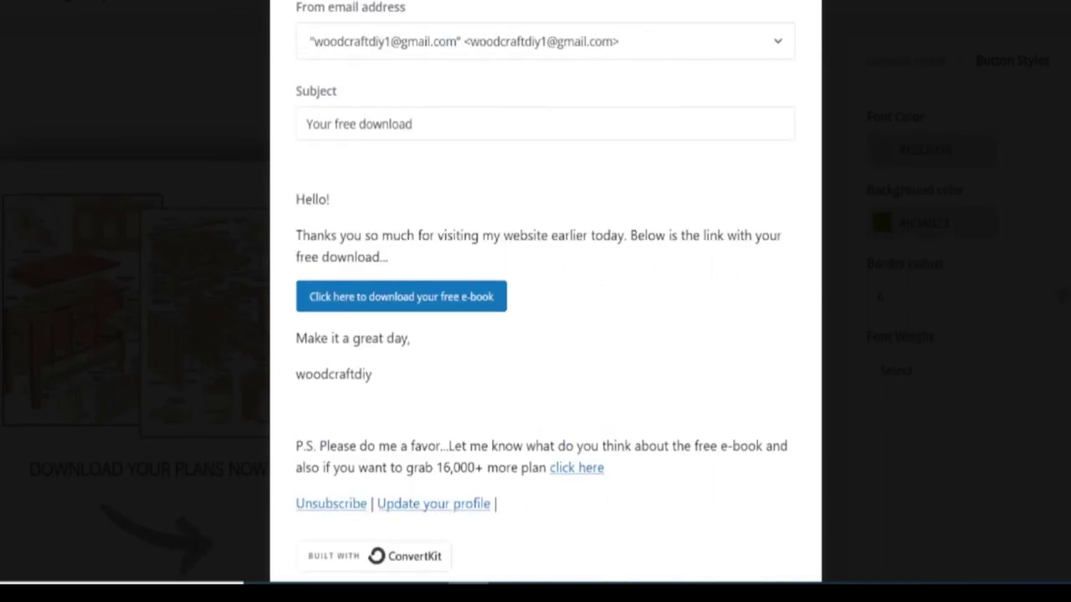
pyautogui.scroll(-4, 545, 335)
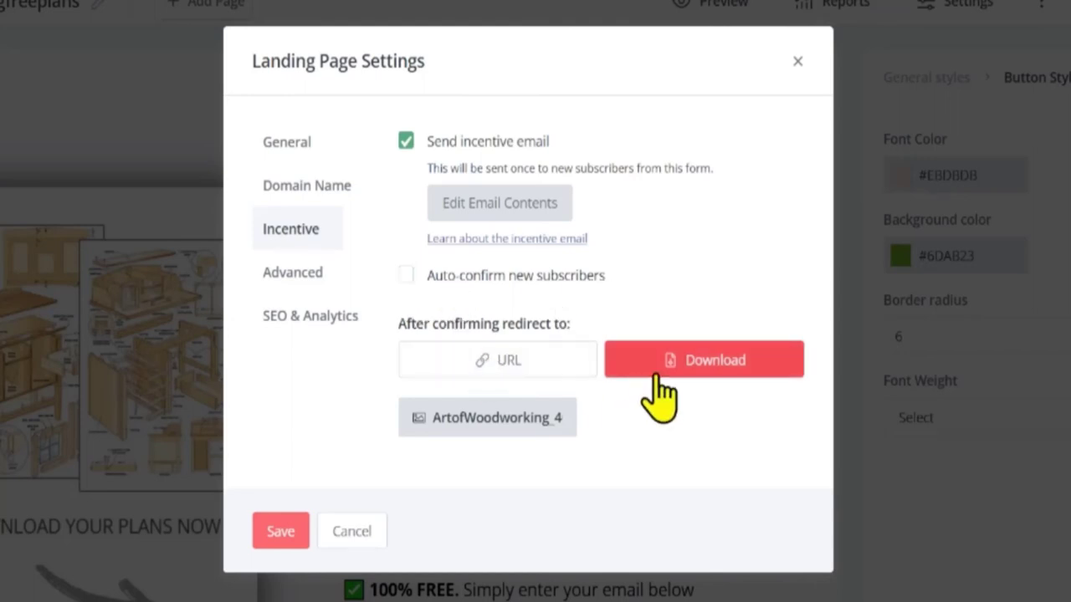
# Check the URL and file download choices for the post-confirmation redirect, including the e-book file picker, and keep the existing download file.
pyautogui.click(485, 363)
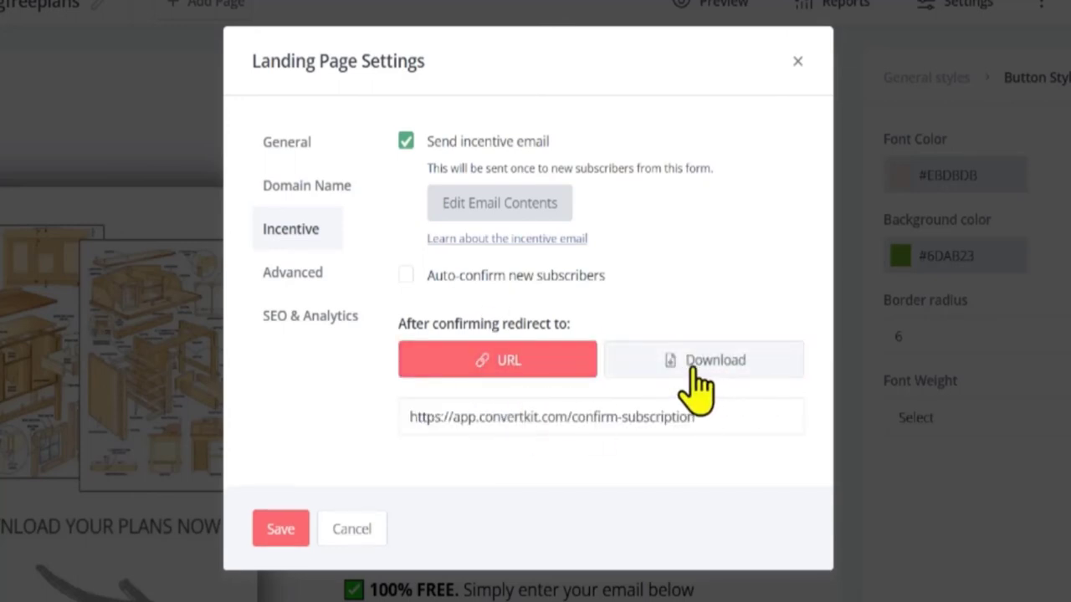
pyautogui.click(734, 364)
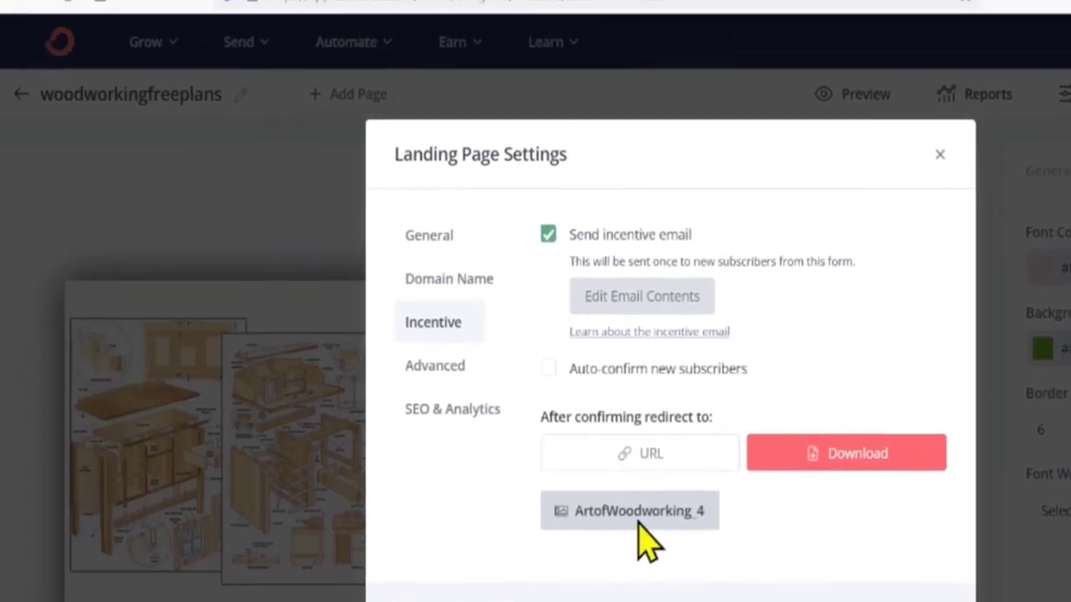
pyautogui.click(503, 435)
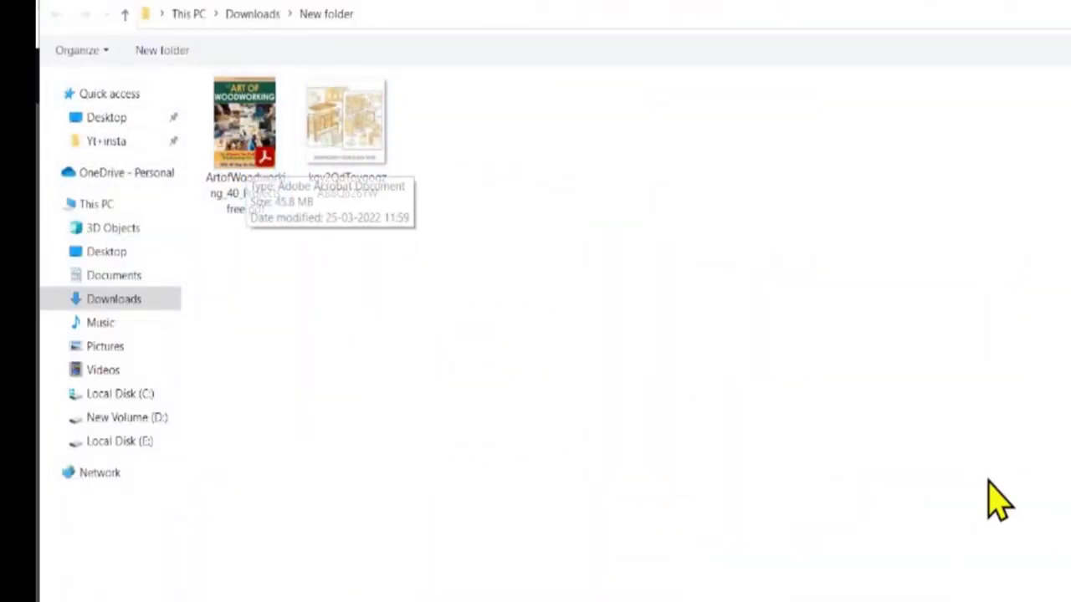
pyautogui.press('Escape')
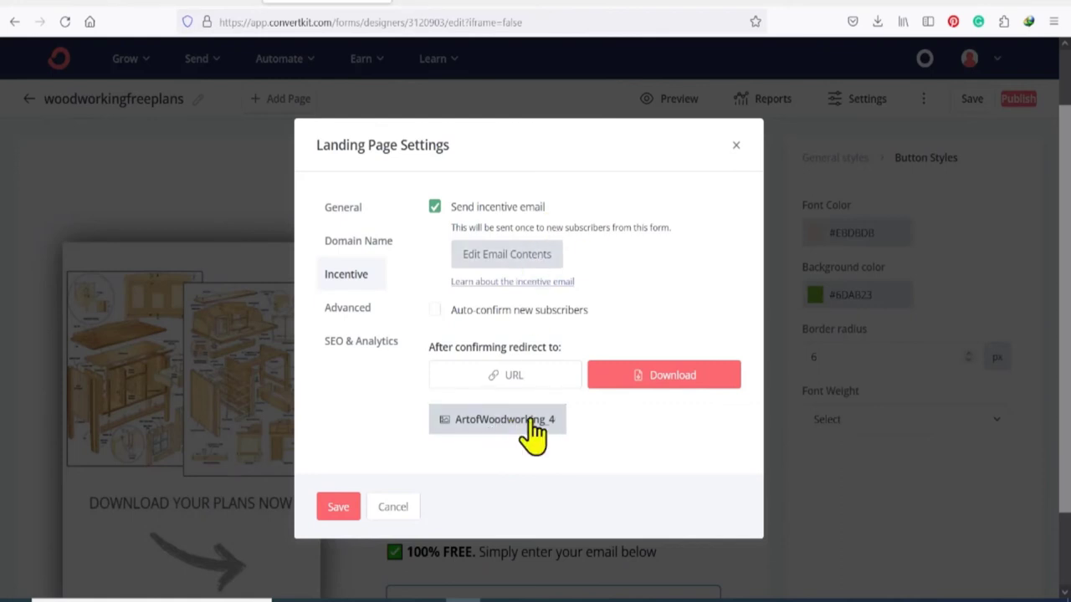
# Recheck the incentive email contents and save the landing page settings with the ArtofWoodworking download as the confirmation redirect.
pyautogui.click(535, 261)
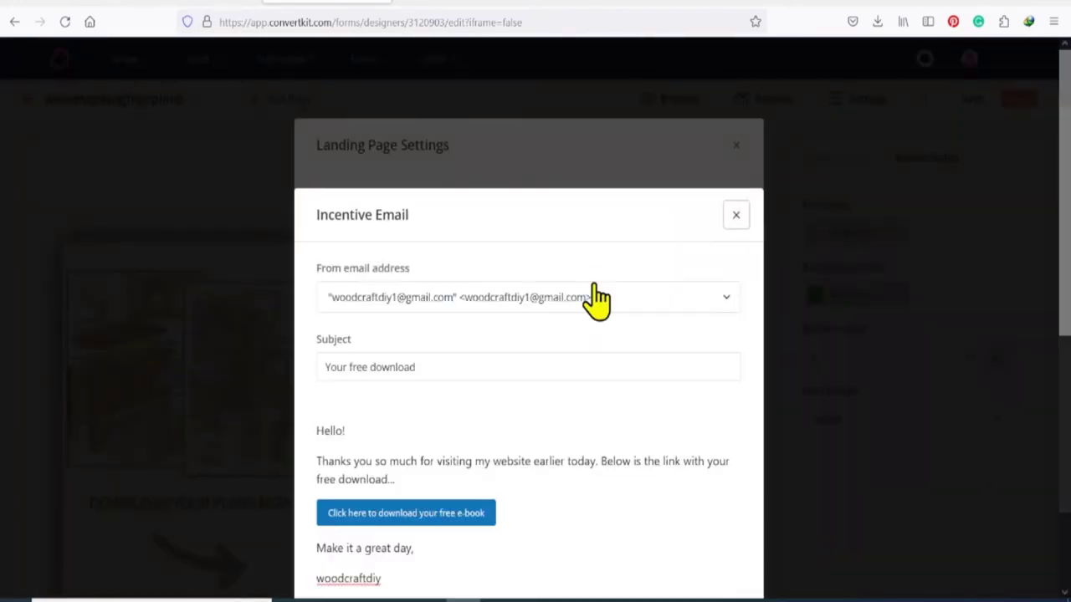
pyautogui.click(733, 216)
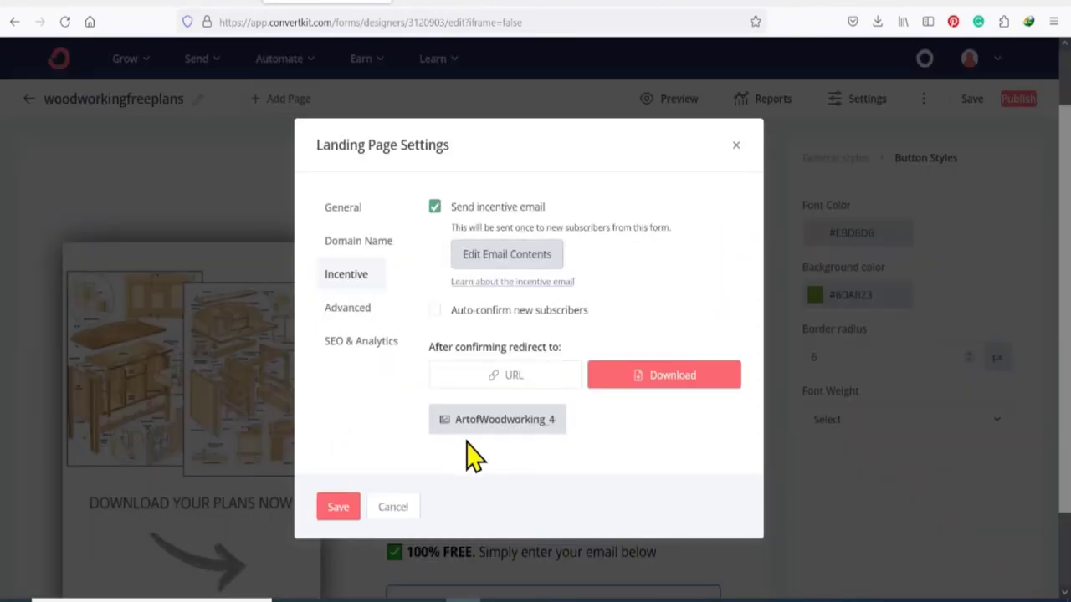
pyautogui.click(338, 507)
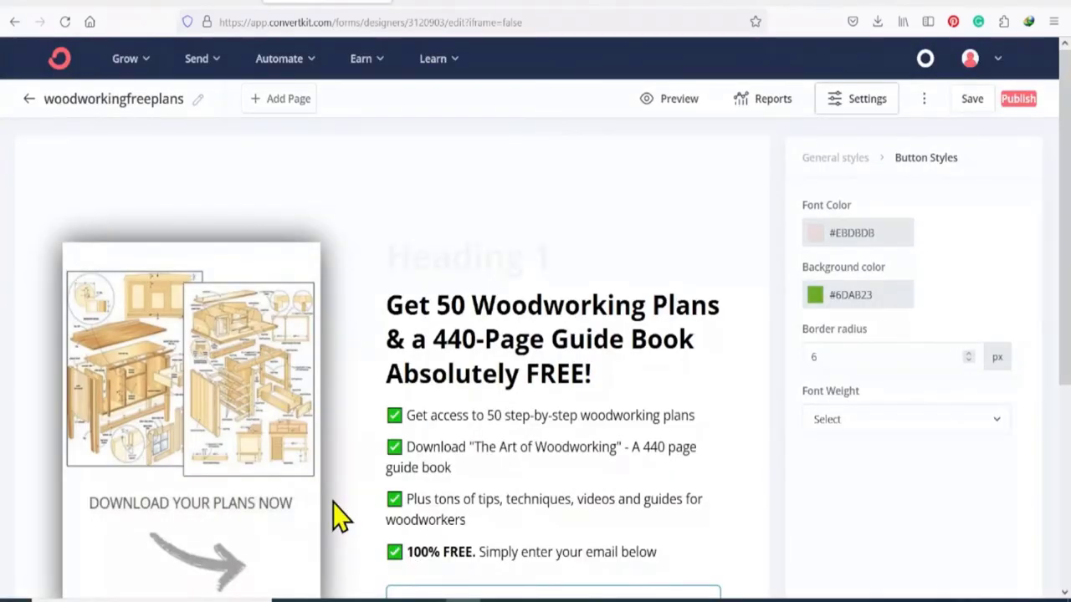
# Save the woodworkingfreeplans landing page and open its publishing and sharing options.
pyautogui.scroll(-1, 477, 378)
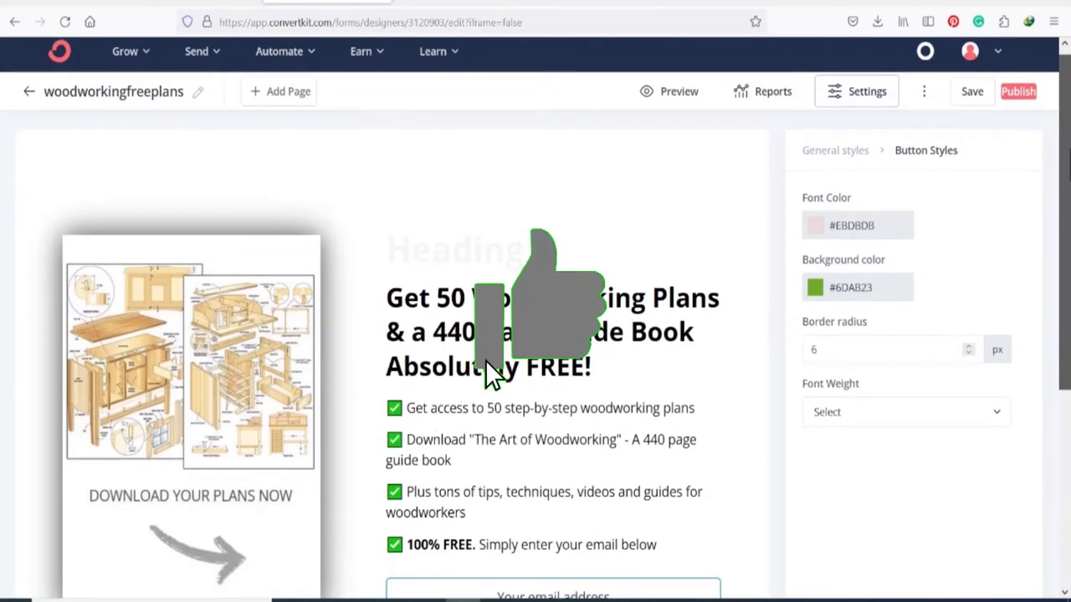
pyautogui.scroll(1, 481, 381)
pyautogui.click(972, 92)
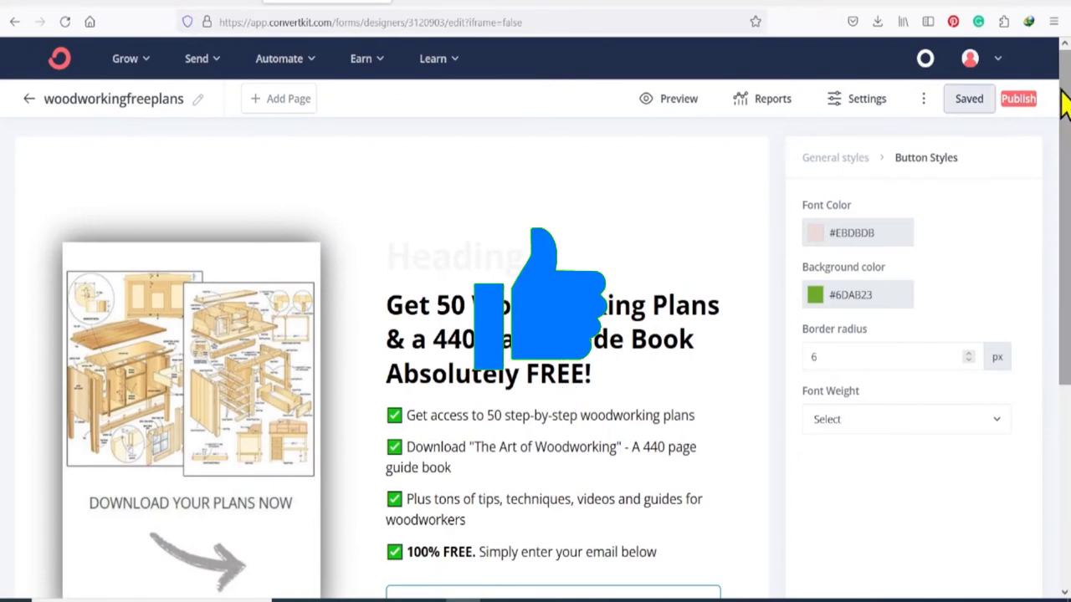
pyautogui.click(1022, 102)
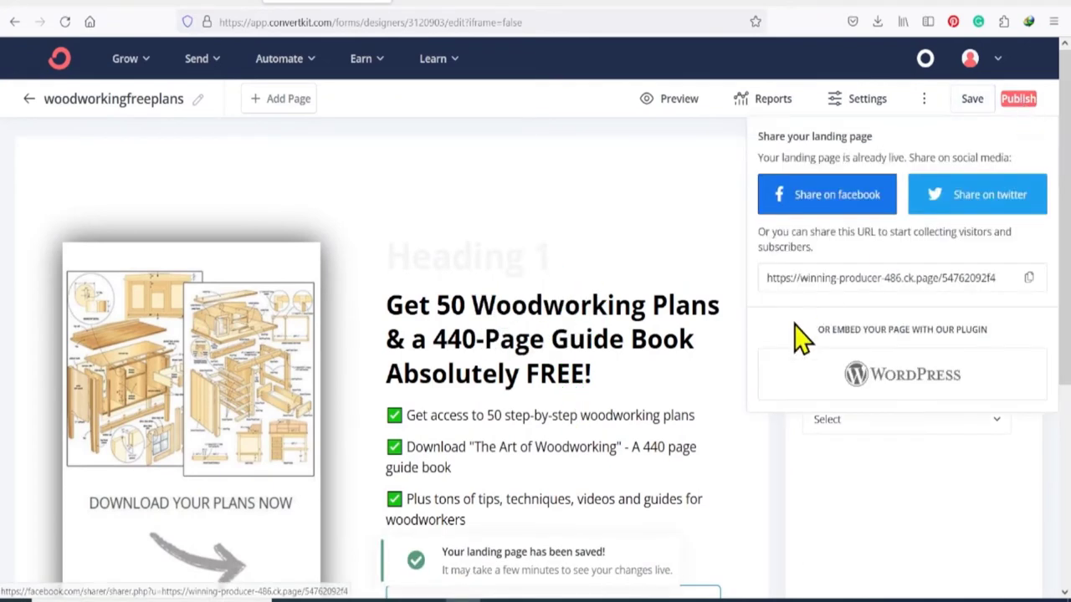